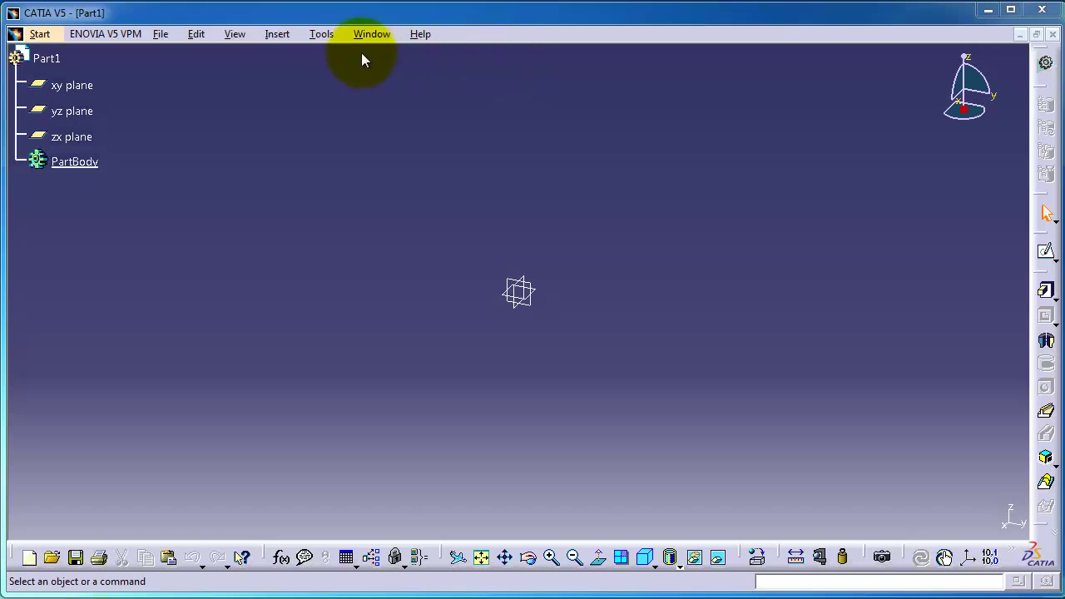
Step: Start a new sketch on the xy plane
{"action": "left_click", "coordinate": [285, 36]}
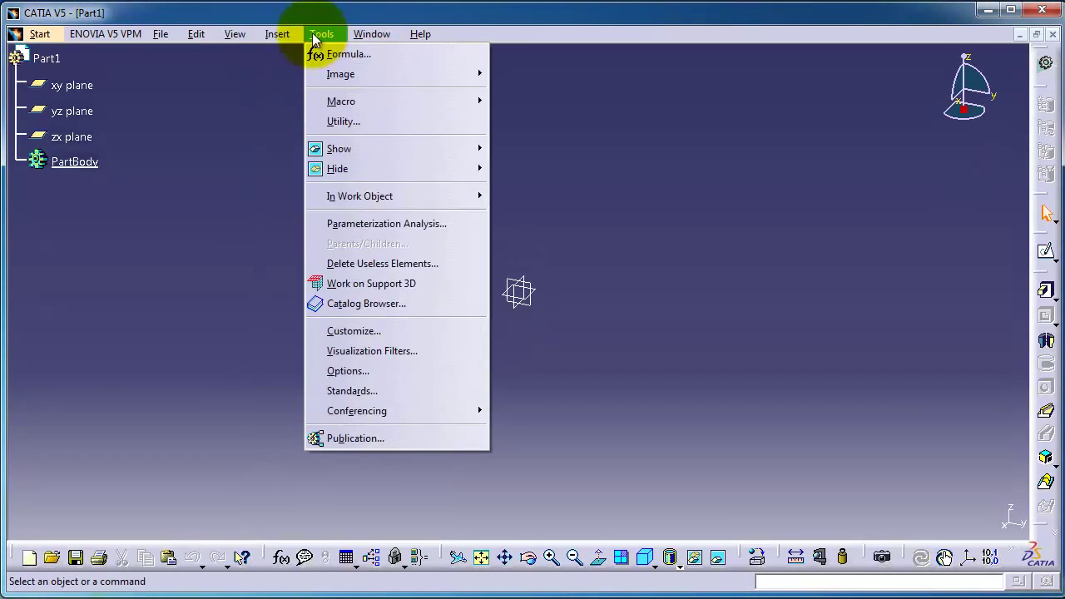
{"action": "left_click", "coordinate": [488, 177]}
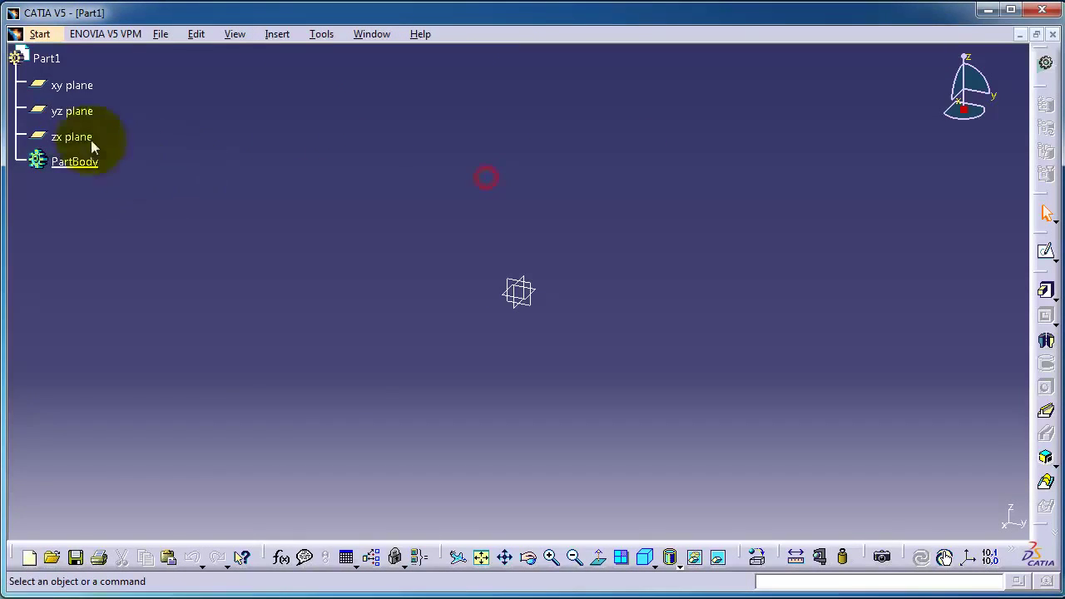
{"action": "left_click", "coordinate": [71, 87]}
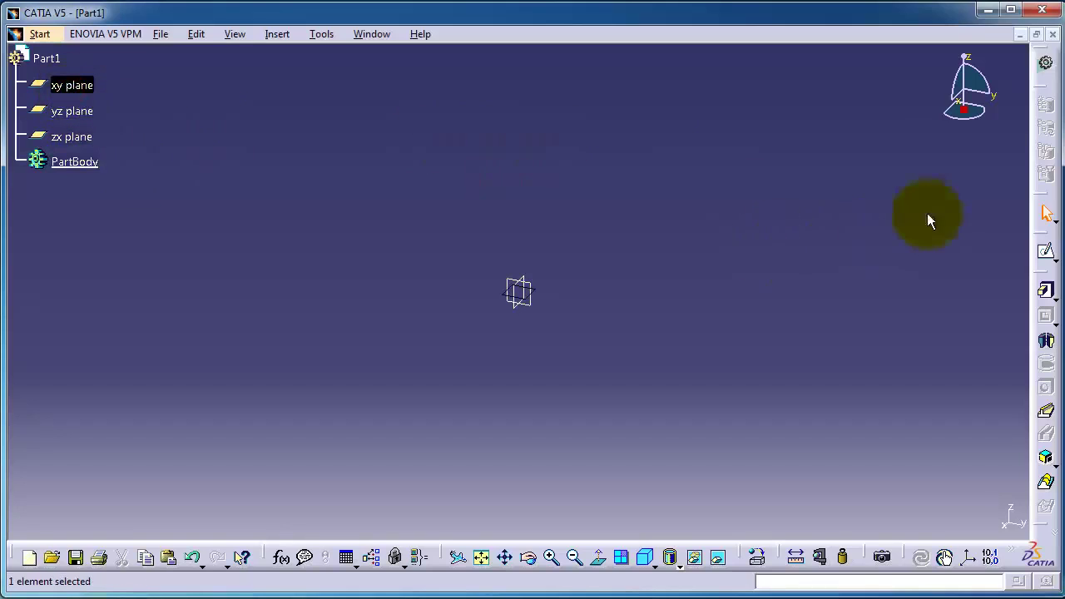
{"action": "left_click", "coordinate": [1046, 251]}
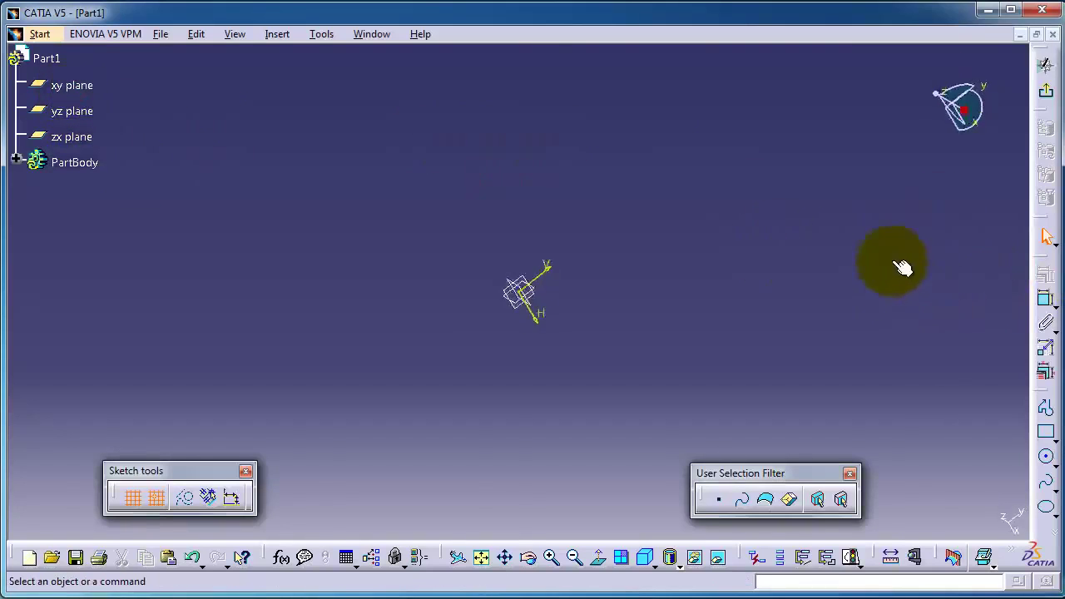
Step: Sketch an ellipse with a major radius of about 200 mm and minor radius of about 90 mm, and move its centre onto the origin
{"action": "left_click", "coordinate": [278, 35]}
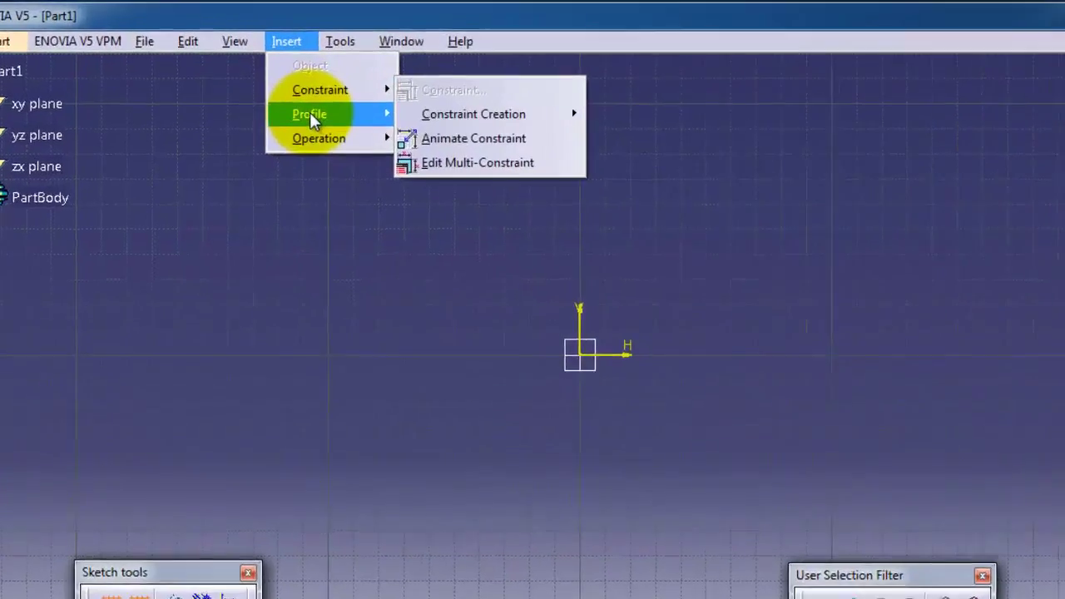
{"action": "mouse_move", "coordinate": [296, 93]}
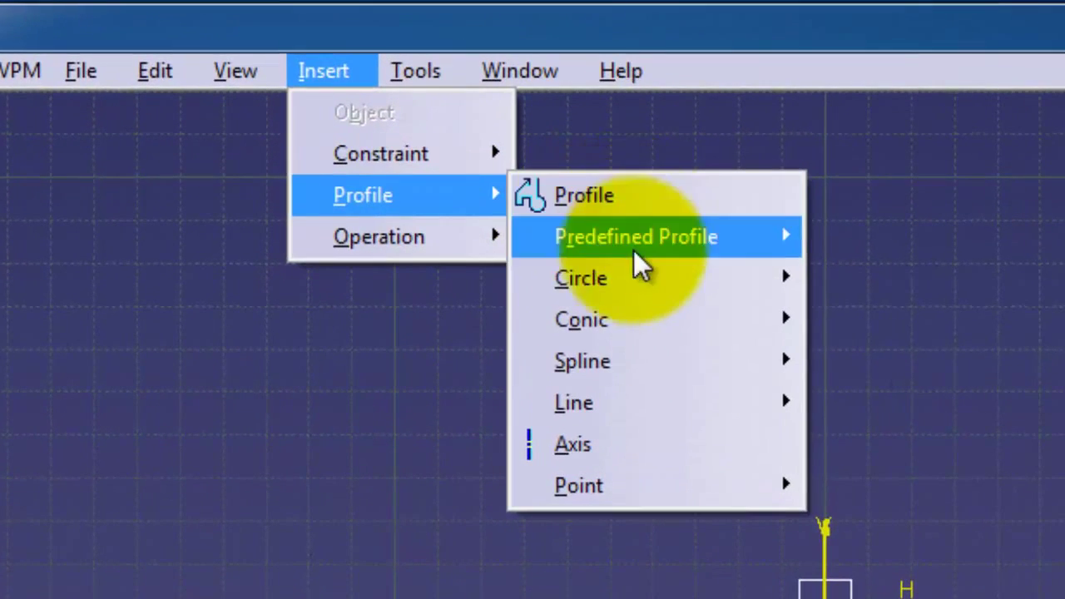
{"action": "mouse_move", "coordinate": [645, 283]}
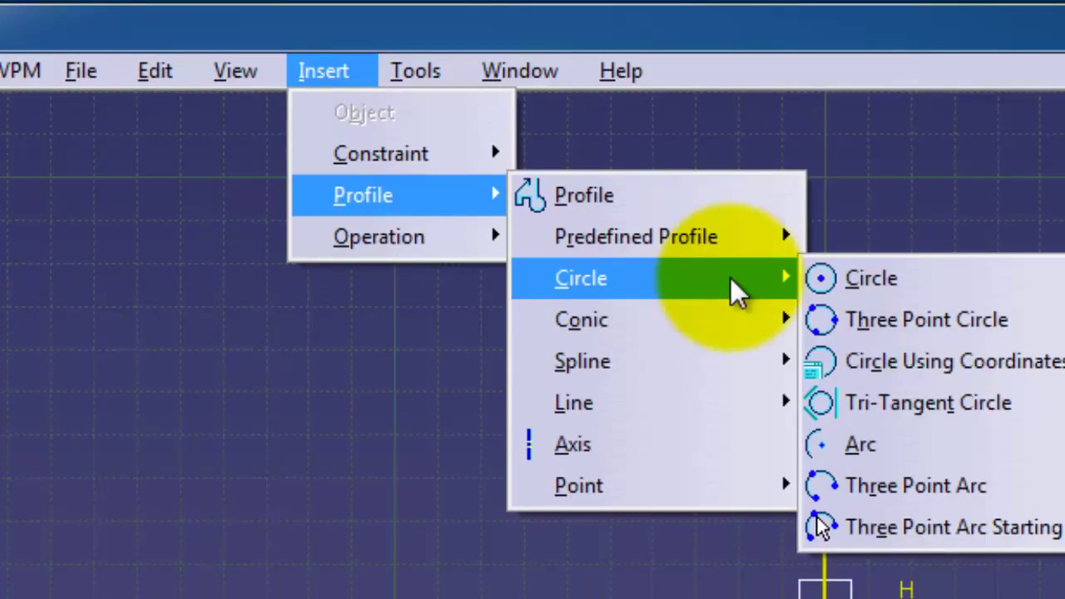
{"action": "mouse_move", "coordinate": [693, 247]}
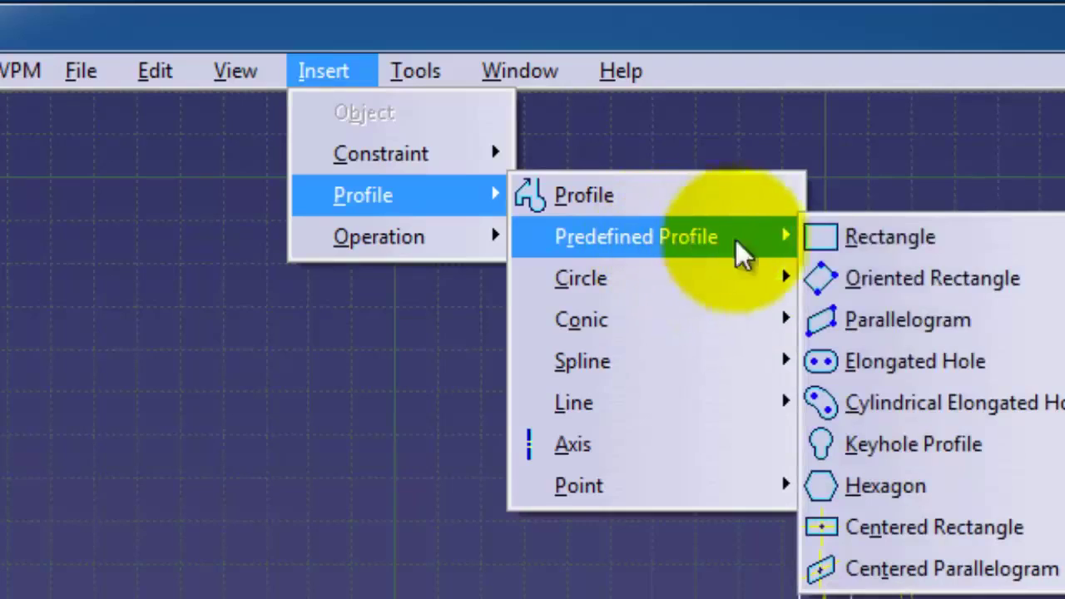
{"action": "mouse_move", "coordinate": [672, 333]}
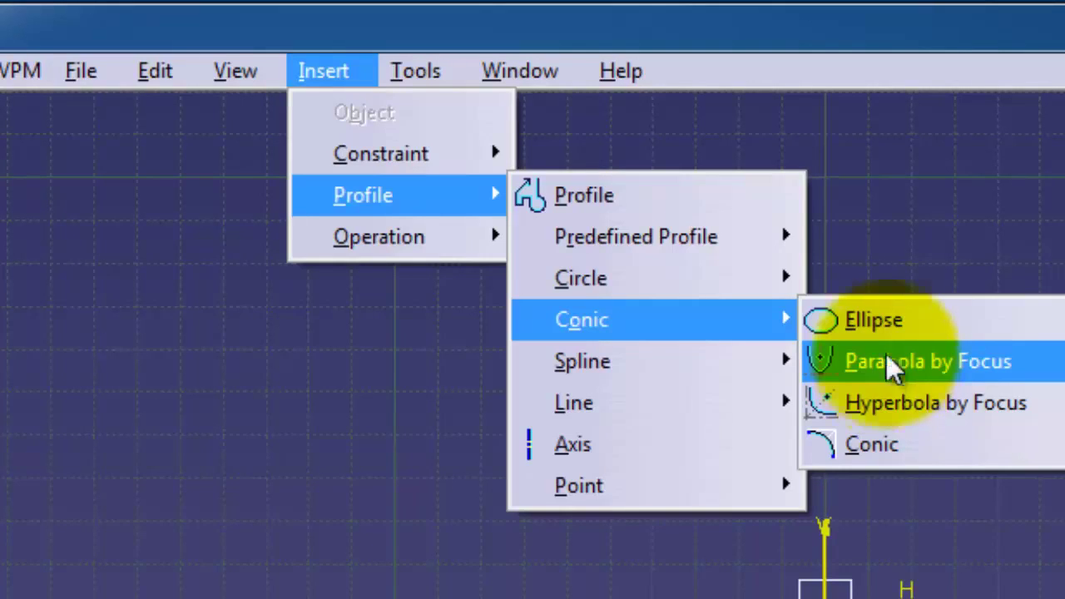
{"action": "left_click", "coordinate": [890, 323]}
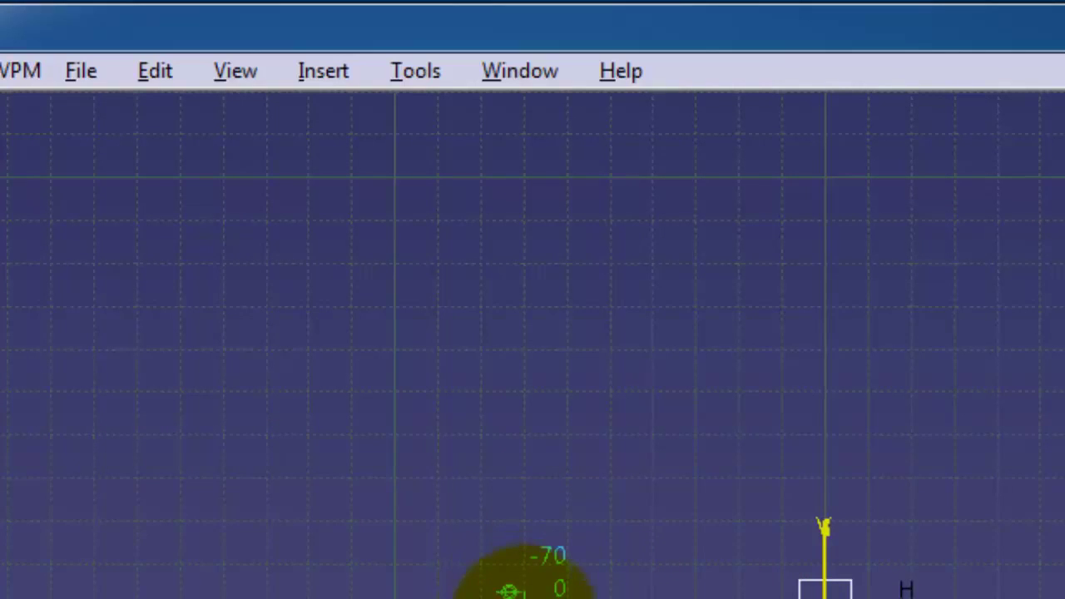
{"action": "left_click", "coordinate": [509, 591]}
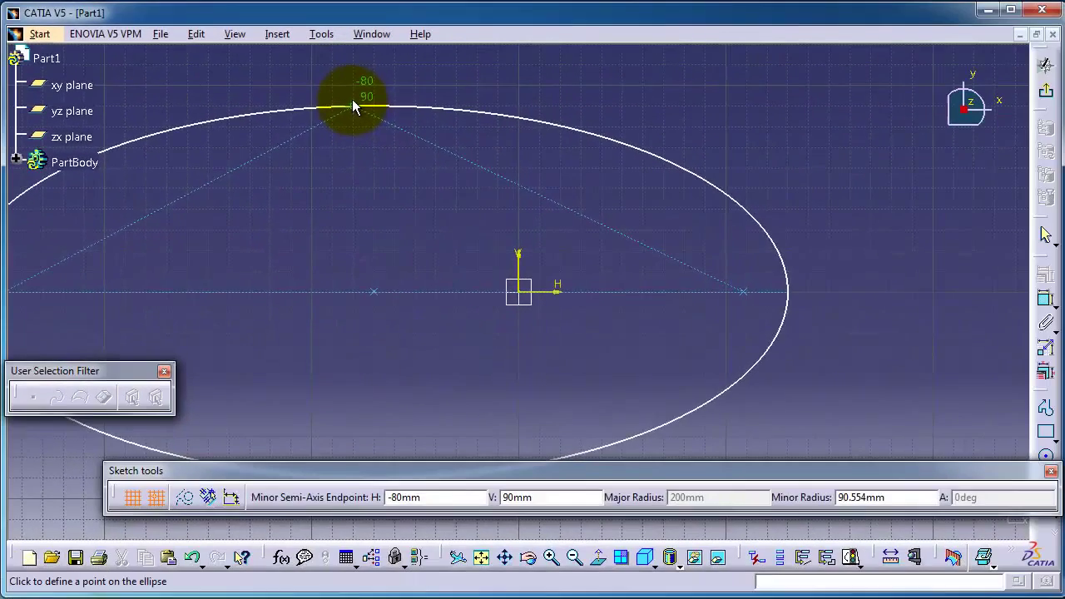
{"action": "left_click", "coordinate": [418, 161]}
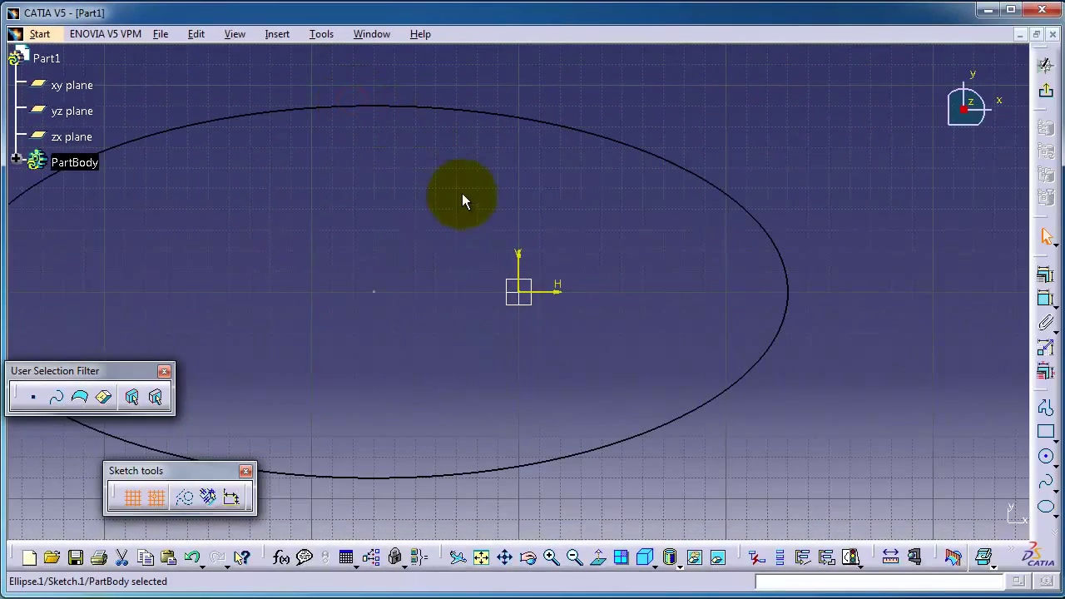
{"action": "left_click_drag", "start_coordinate": [372, 294], "coordinate": [516, 294]}
Step: Try to dimension the ellipse from its centre point, and delete the unwanted offset constraint
{"action": "left_click", "coordinate": [520, 292]}
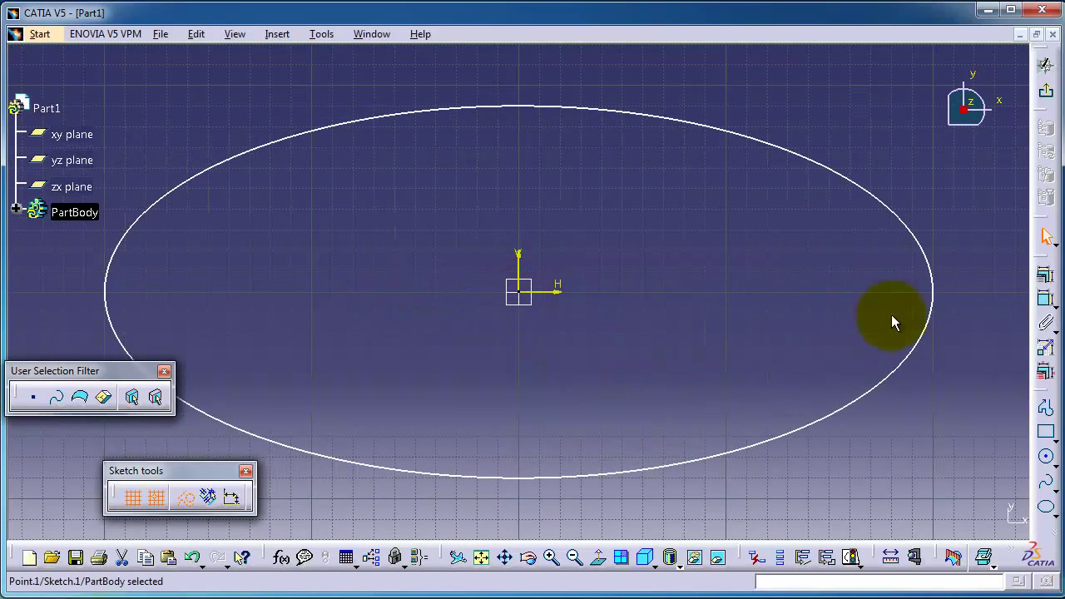
{"action": "left_click", "coordinate": [1045, 301]}
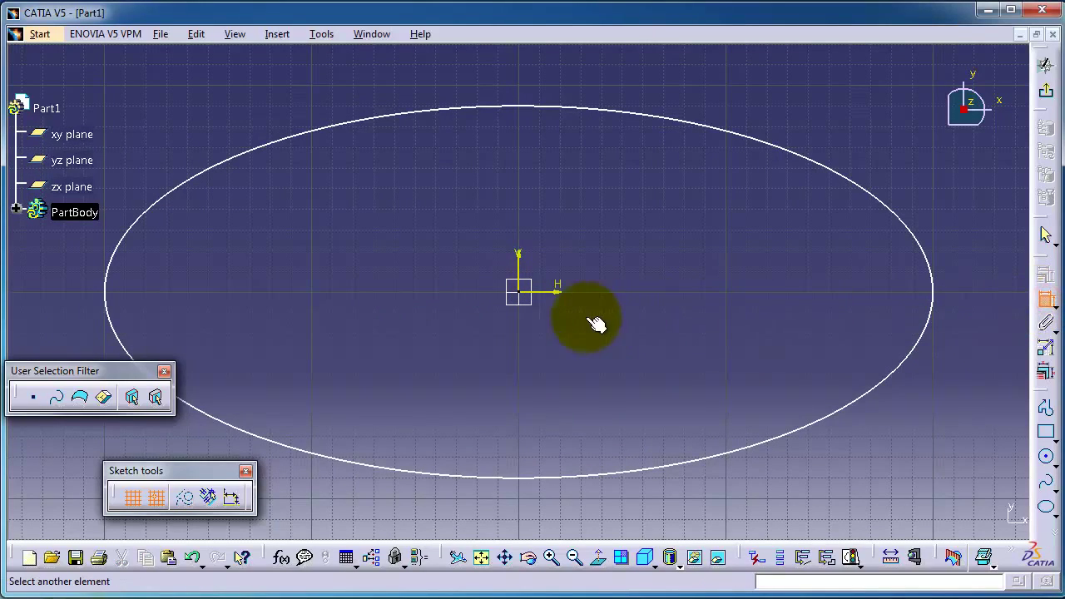
{"action": "left_click", "coordinate": [521, 292]}
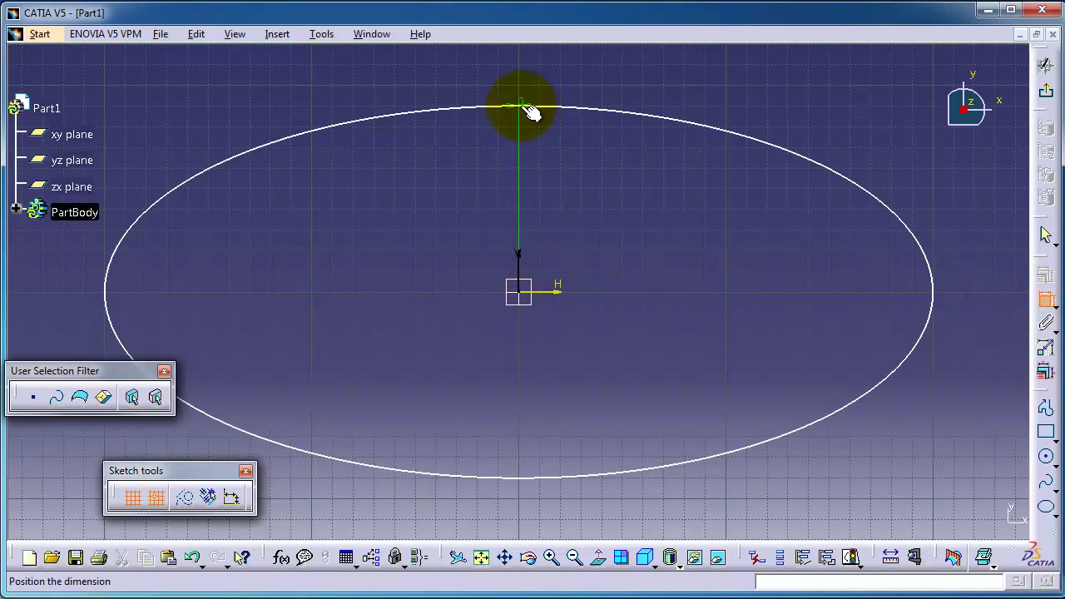
{"action": "left_click", "coordinate": [524, 107]}
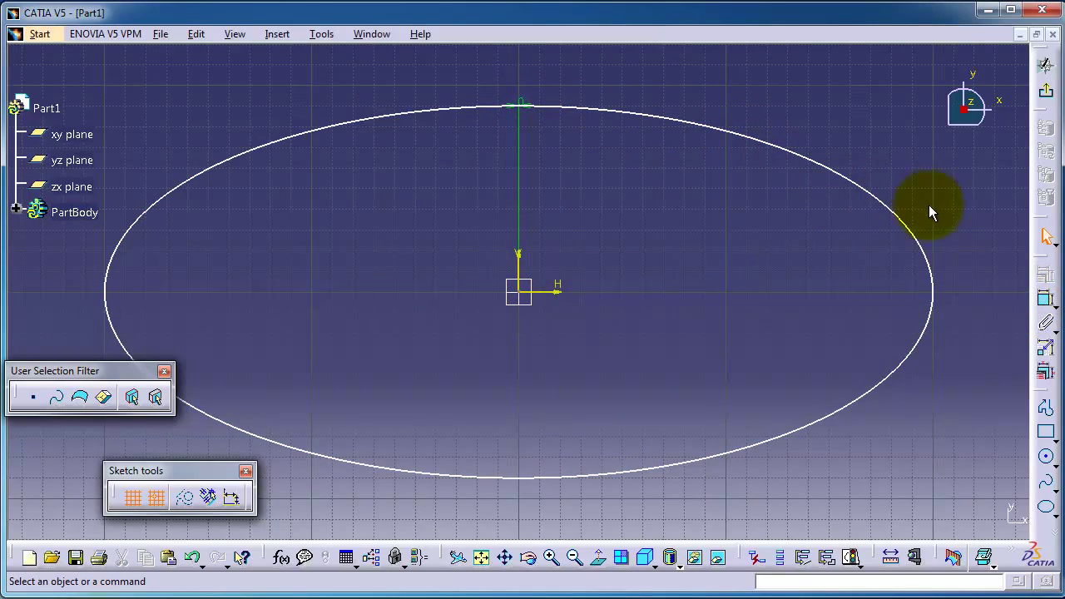
{"action": "left_click", "coordinate": [519, 164]}
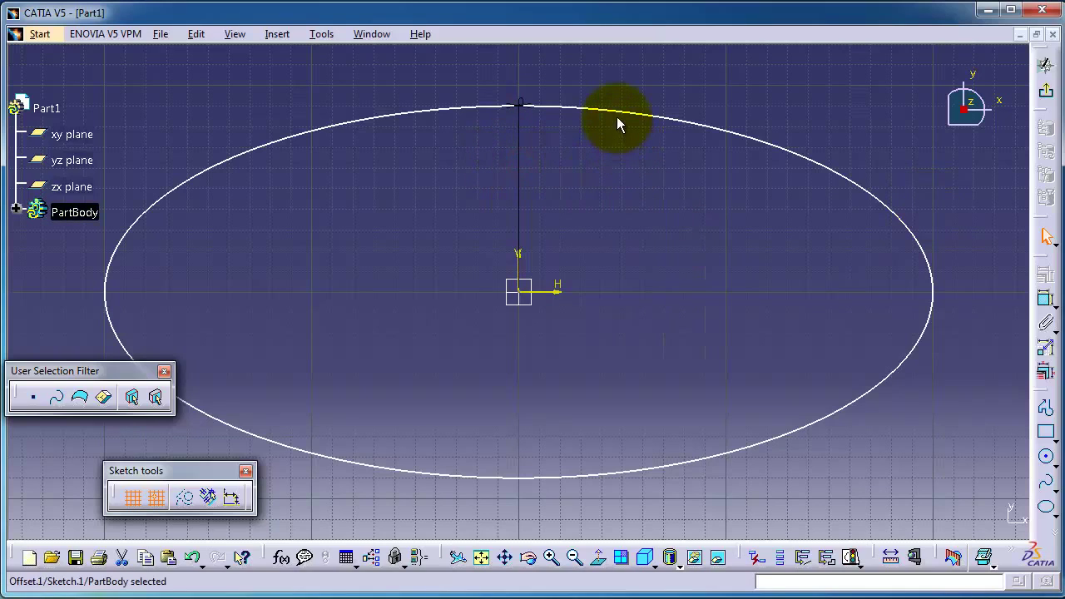
{"action": "left_click", "coordinate": [617, 109]}
{"action": "left_click", "coordinate": [598, 158]}
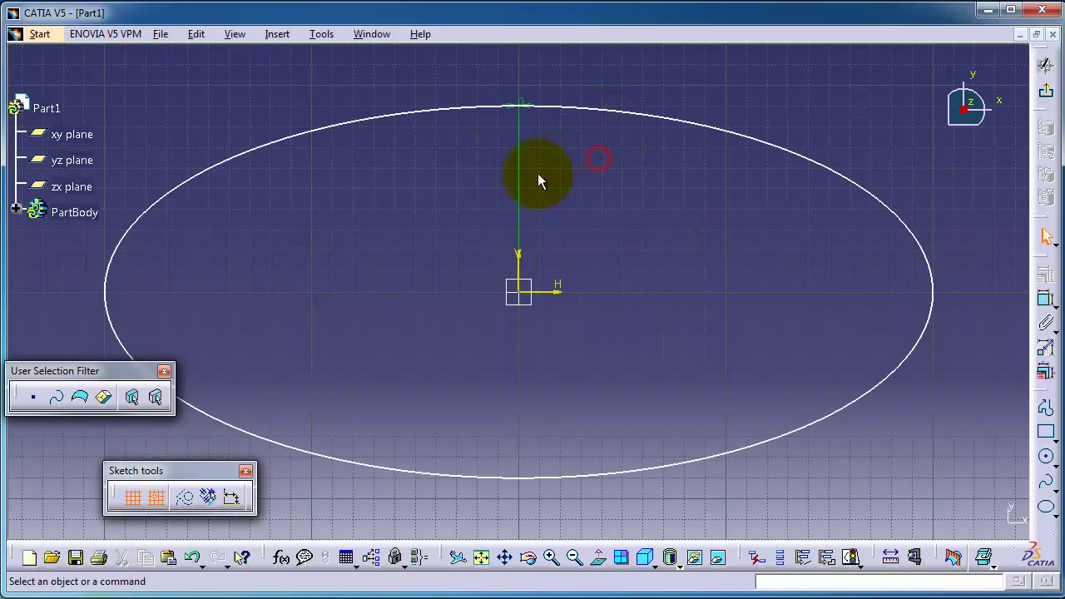
{"action": "right_click", "coordinate": [516, 177]}
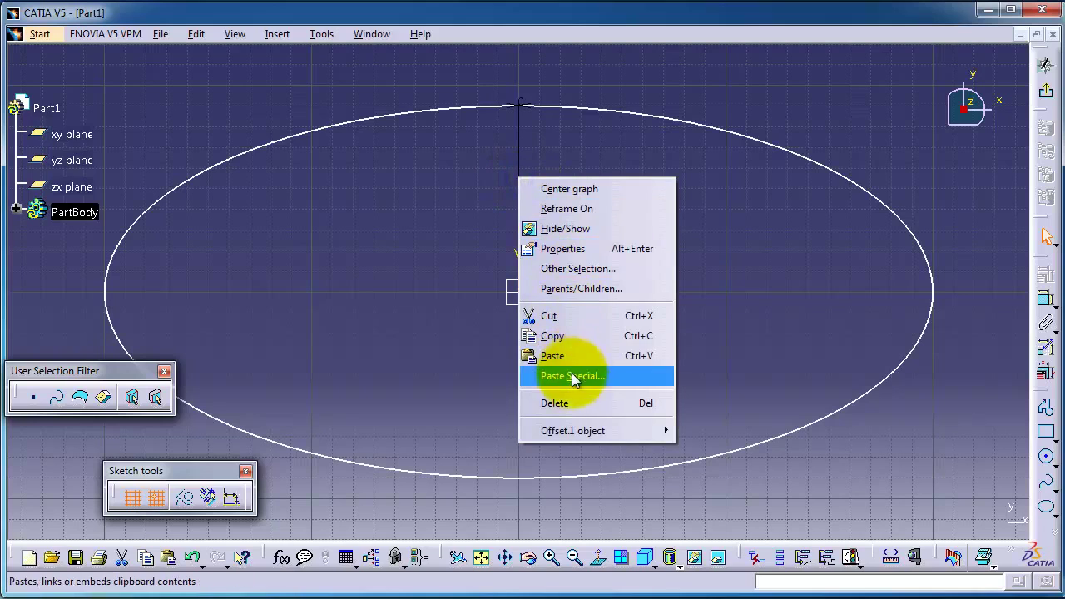
{"action": "left_click", "coordinate": [575, 401]}
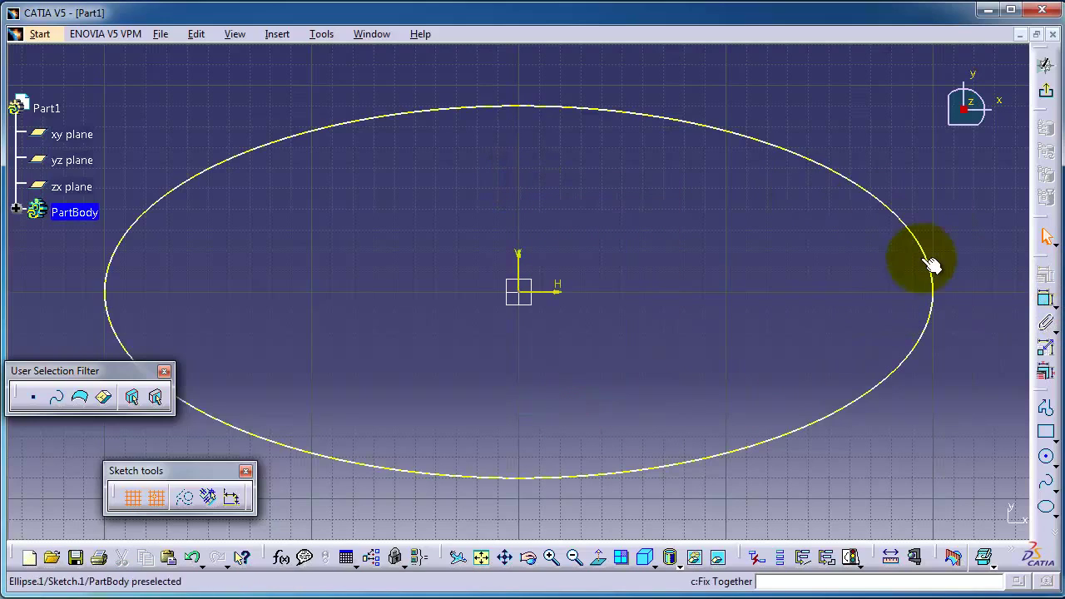
Step: Dimension the ellipse's major diameter above the curve and set it to 200 mm
{"action": "left_click", "coordinate": [1046, 299]}
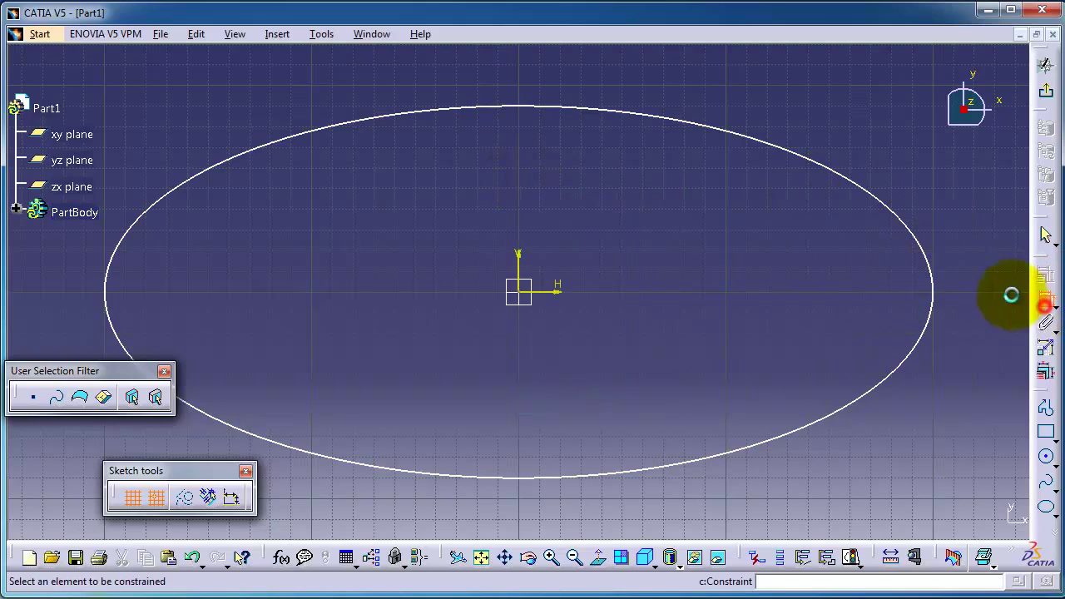
{"action": "left_click", "coordinate": [491, 109]}
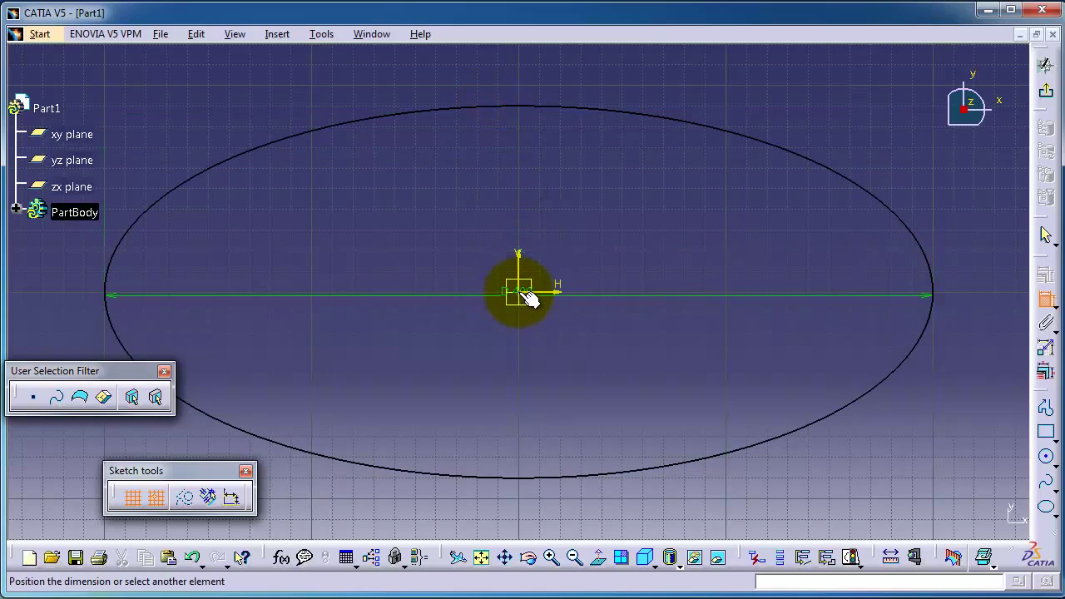
{"action": "left_click", "coordinate": [492, 83]}
{"action": "left_click", "coordinate": [500, 84]}
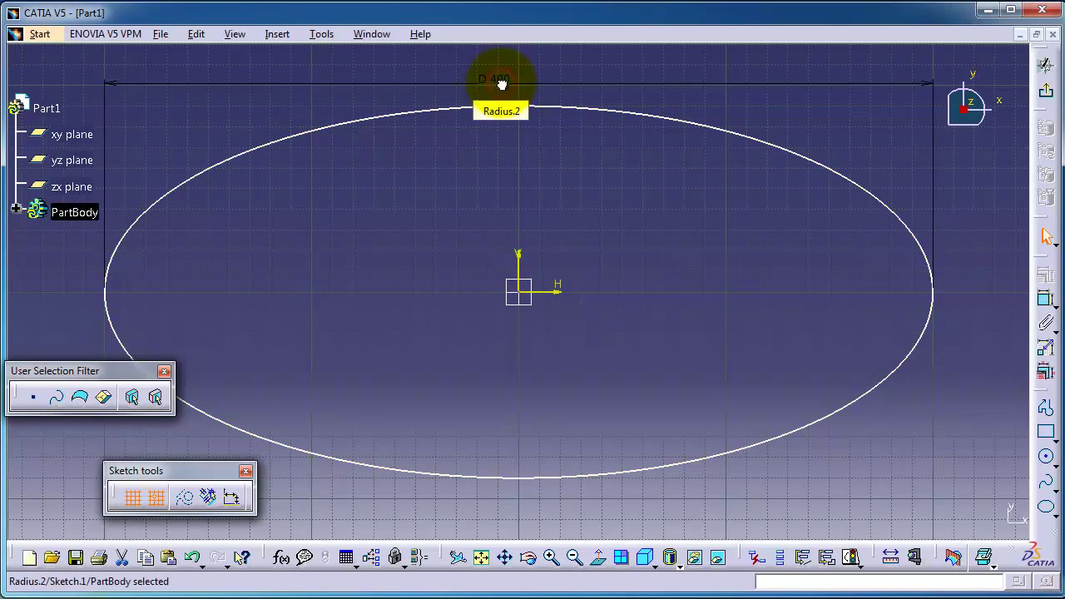
{"action": "double_click", "coordinate": [502, 84]}
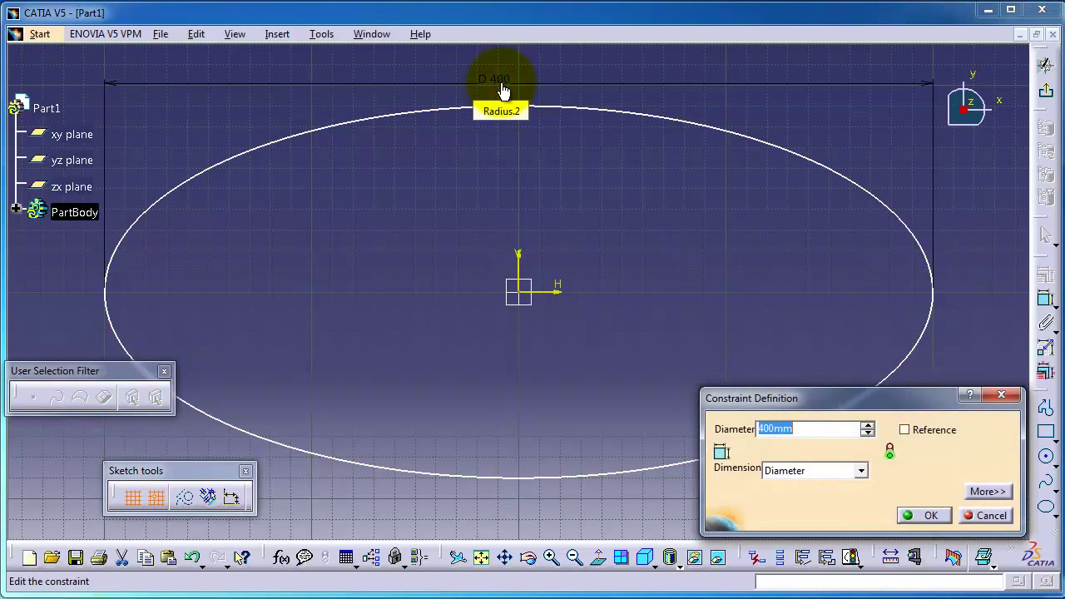
{"action": "key", "text": "Return"}
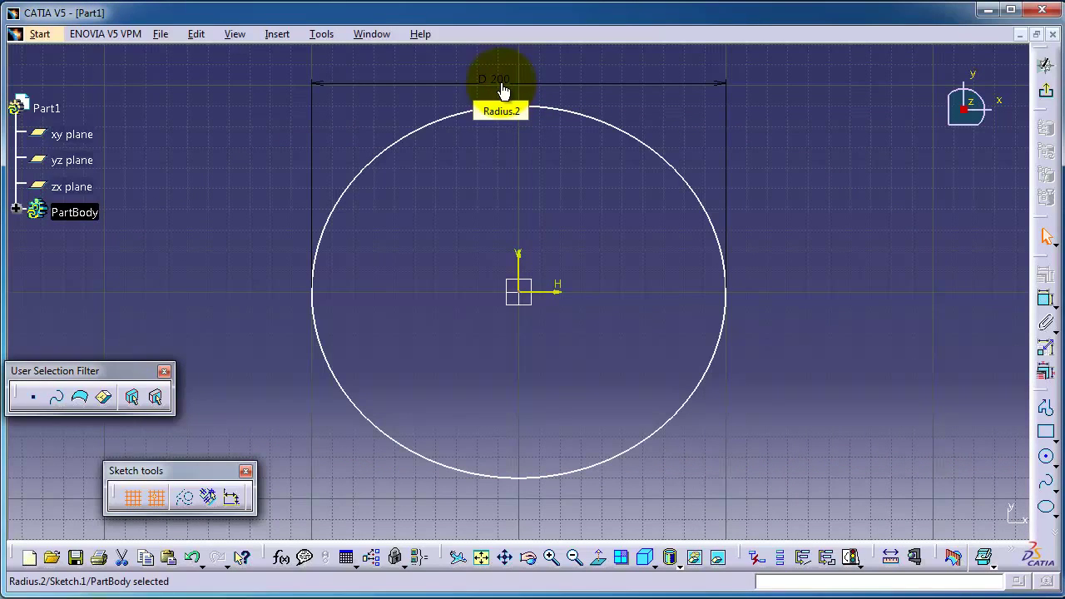
Step: Dimension the vertical distance from the ellipse's centre to its lowest point, and set it to 40 mm
{"action": "left_click", "coordinate": [532, 477]}
{"action": "left_click", "coordinate": [516, 290]}
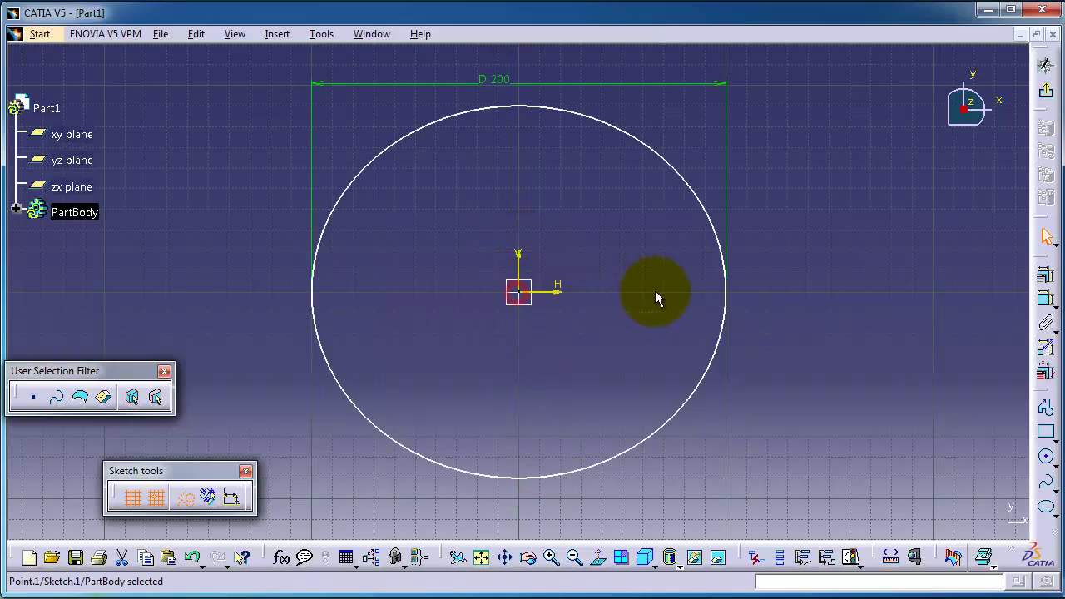
{"action": "left_click", "coordinate": [1045, 298]}
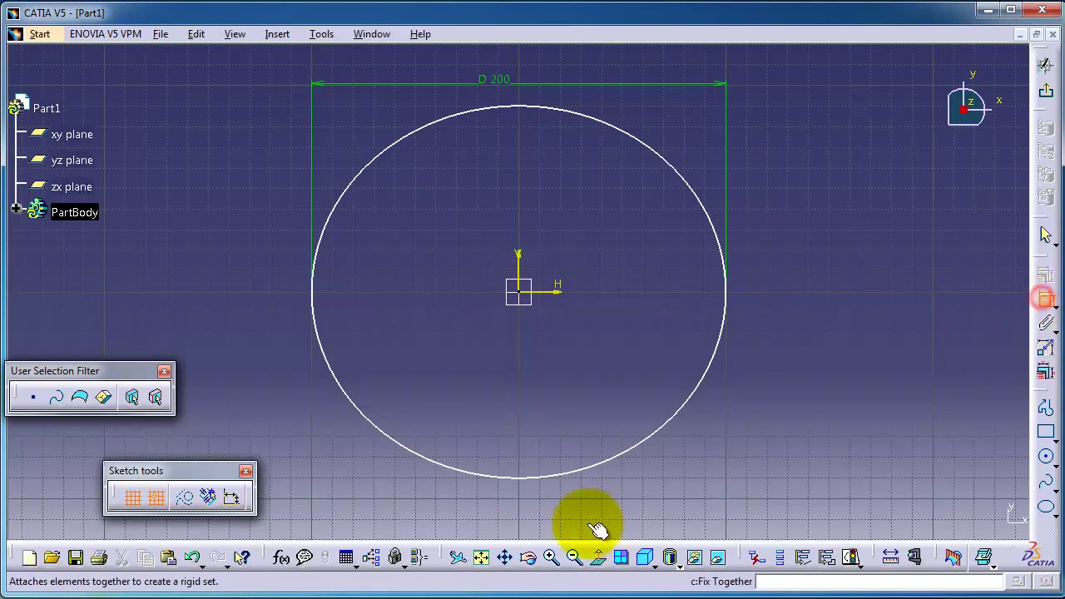
{"action": "left_click", "coordinate": [533, 478]}
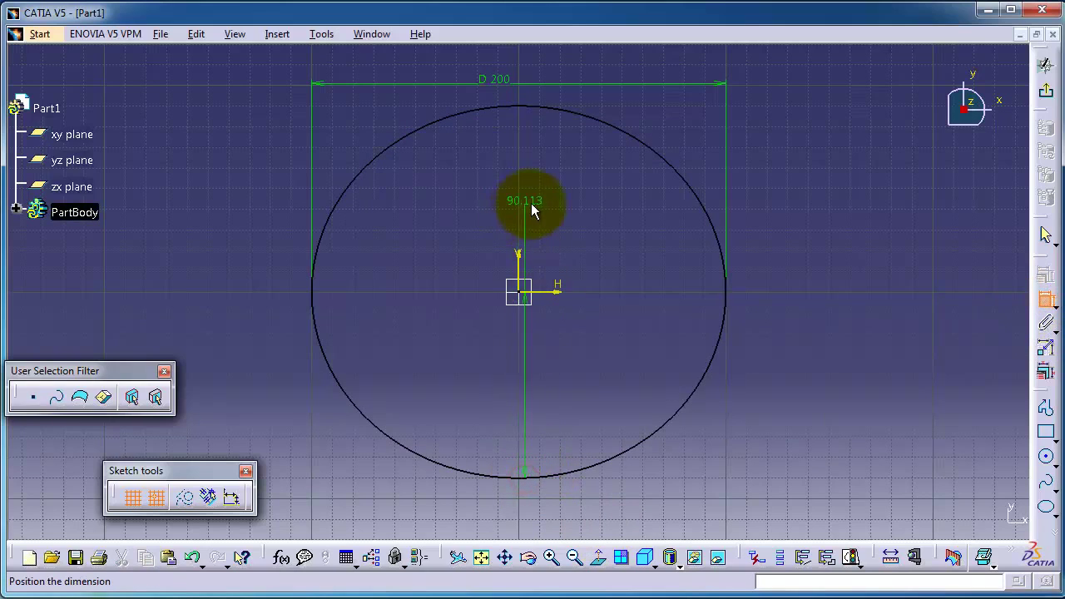
{"action": "left_click", "coordinate": [840, 329]}
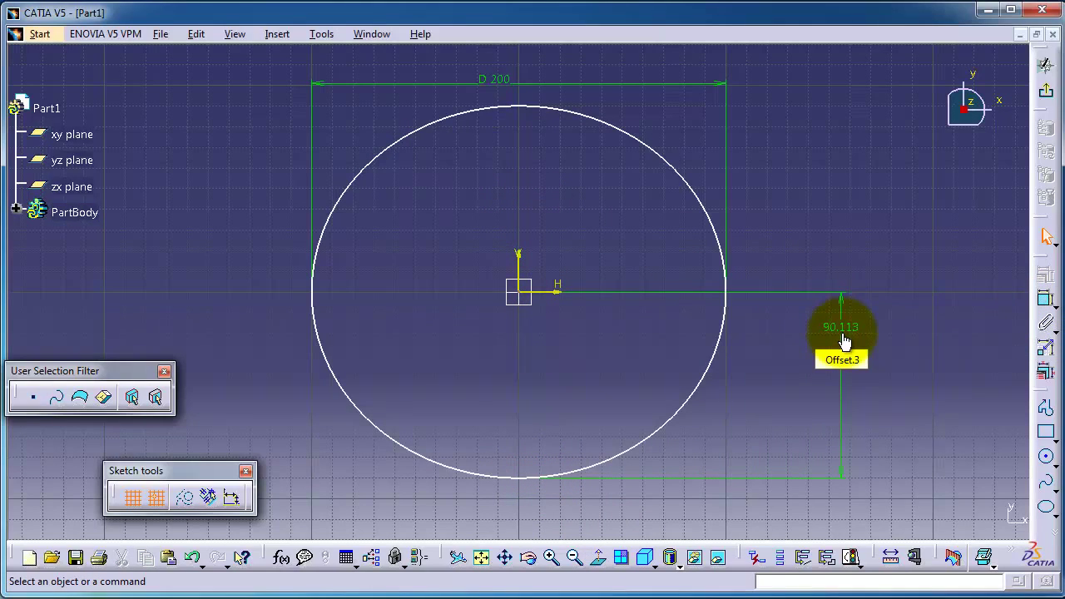
{"action": "double_click", "coordinate": [841, 332]}
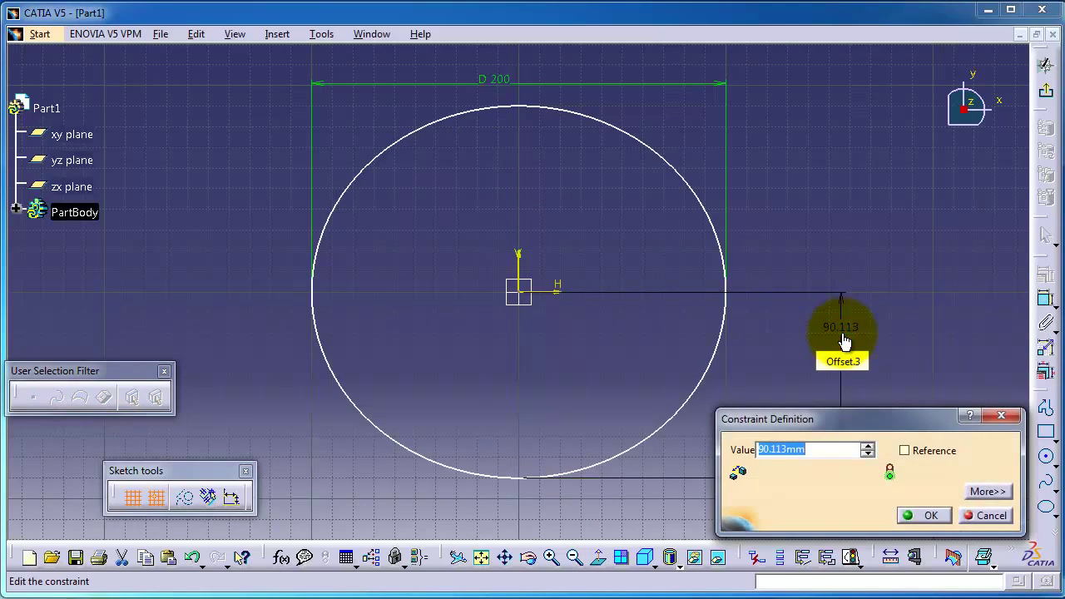
{"action": "type", "text": "40"}
{"action": "key", "text": "Return"}
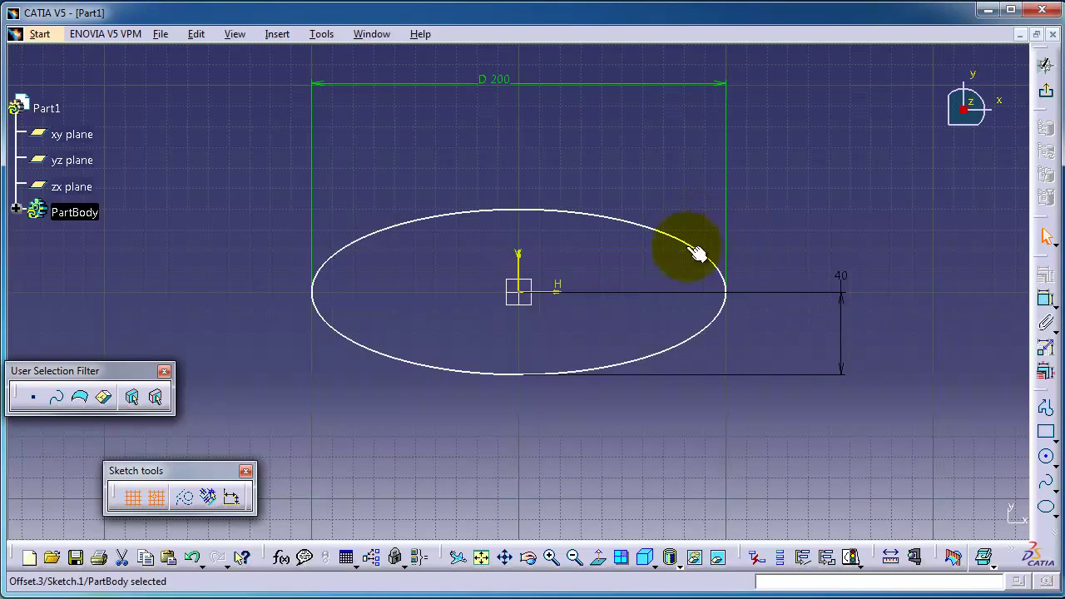
Step: Undock the Profile toolbar and leave it floating over the sketch area
{"action": "middle_click", "coordinate": [483, 163]}
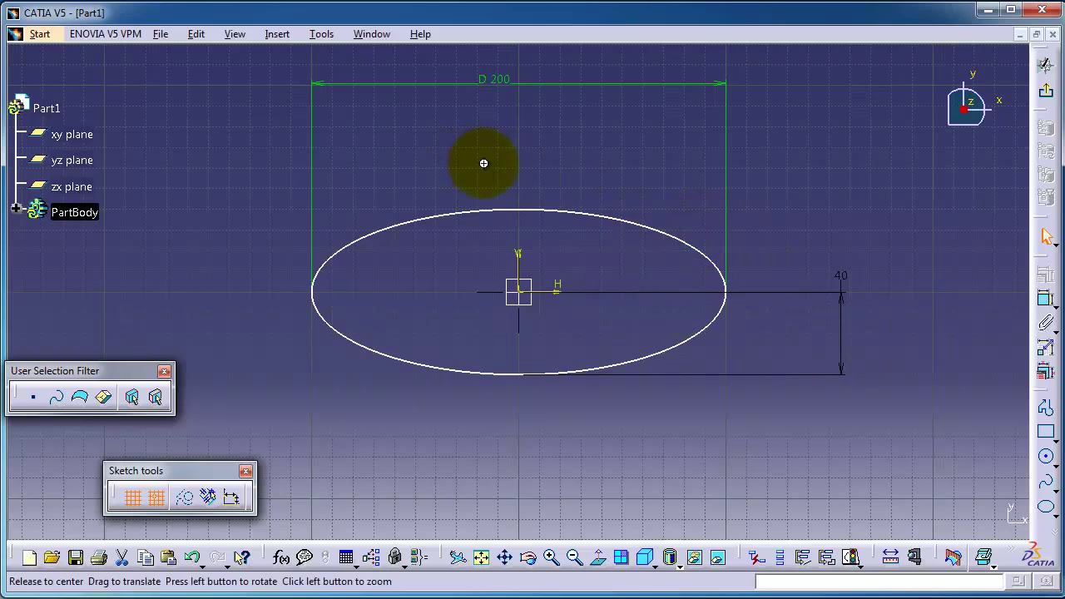
{"action": "mouse_move", "coordinate": [483, 163]}
{"action": "middle_mouse_down"}
{"action": "mouse_move", "coordinate": [551, 136]}
{"action": "mouse_move", "coordinate": [525, 111]}
{"action": "mouse_move", "coordinate": [527, 121]}
{"action": "middle_mouse_up"}
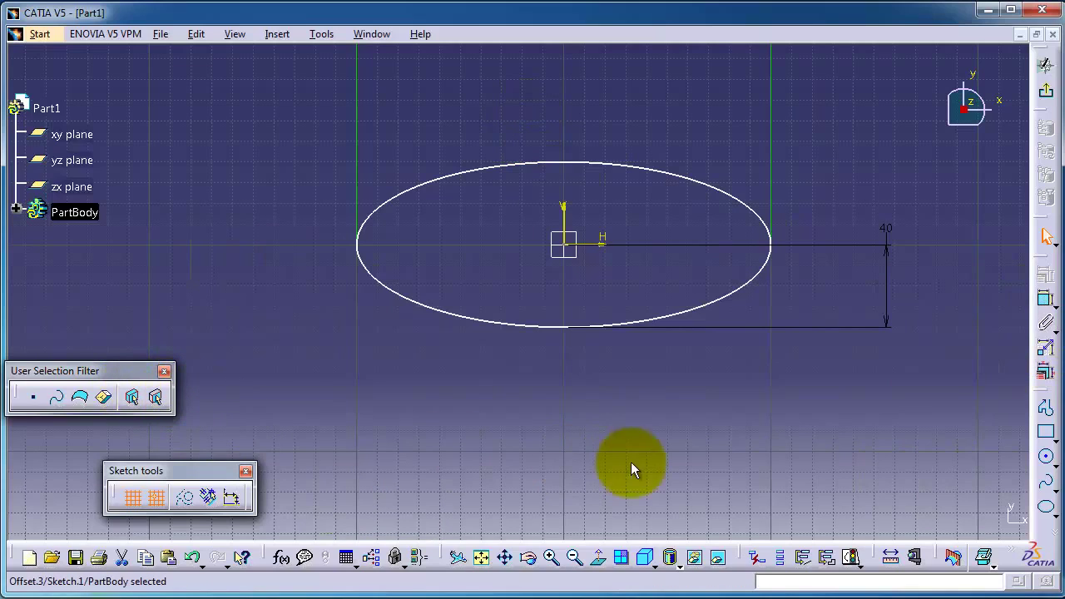
{"action": "left_click", "coordinate": [1041, 389]}
{"action": "left_click_drag", "start_coordinate": [981, 370], "coordinate": [984, 366]}
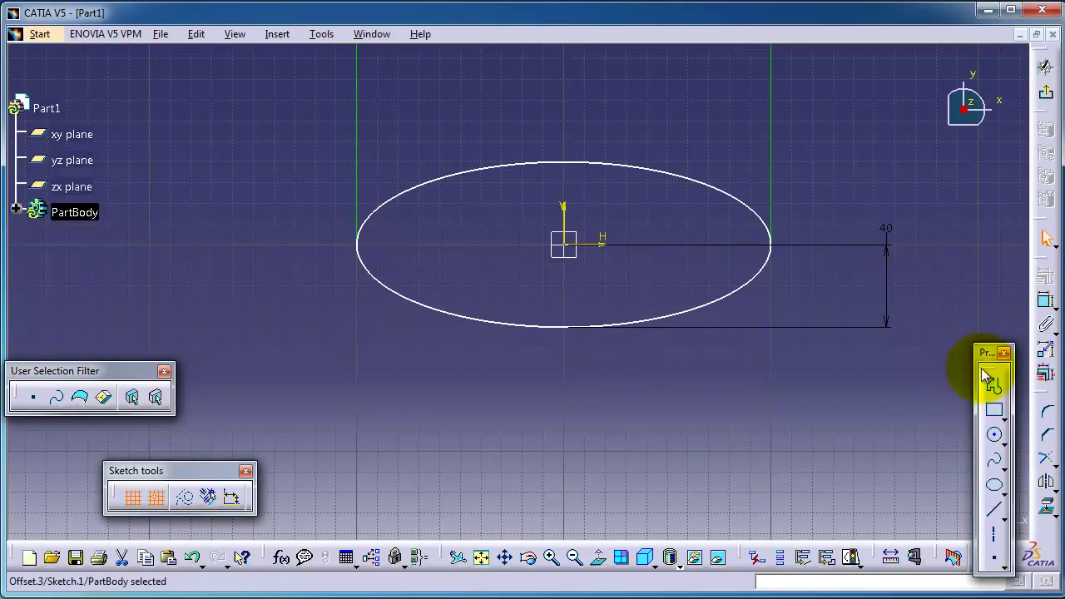
{"action": "left_click_drag", "start_coordinate": [979, 289], "coordinate": [982, 284]}
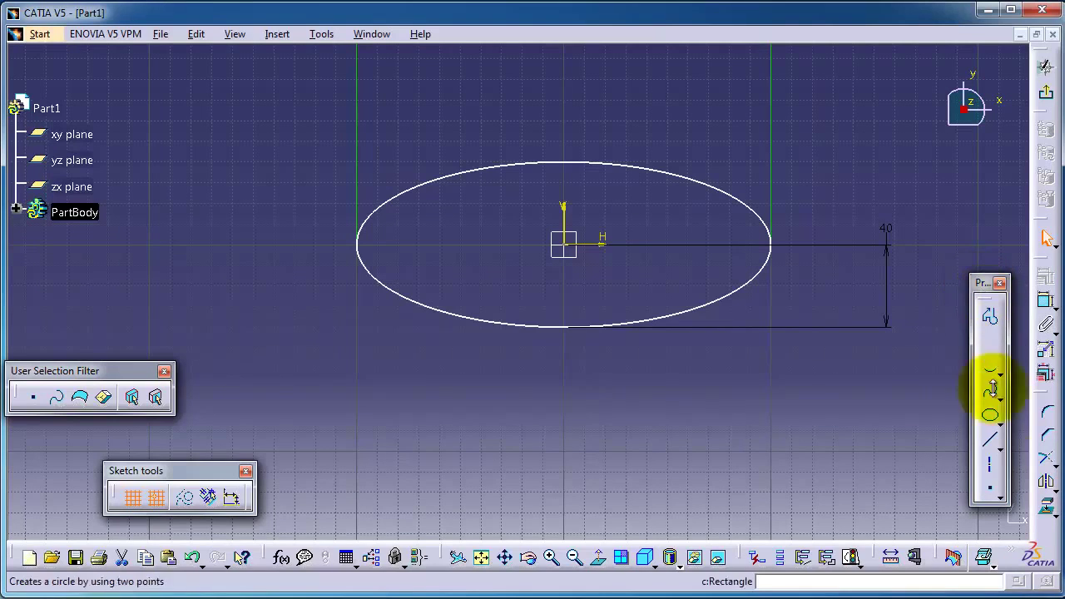
Step: Draw a line along the ellipse's major axis from its left end to its right end, and convert it to construction geometry
{"action": "left_click", "coordinate": [989, 439]}
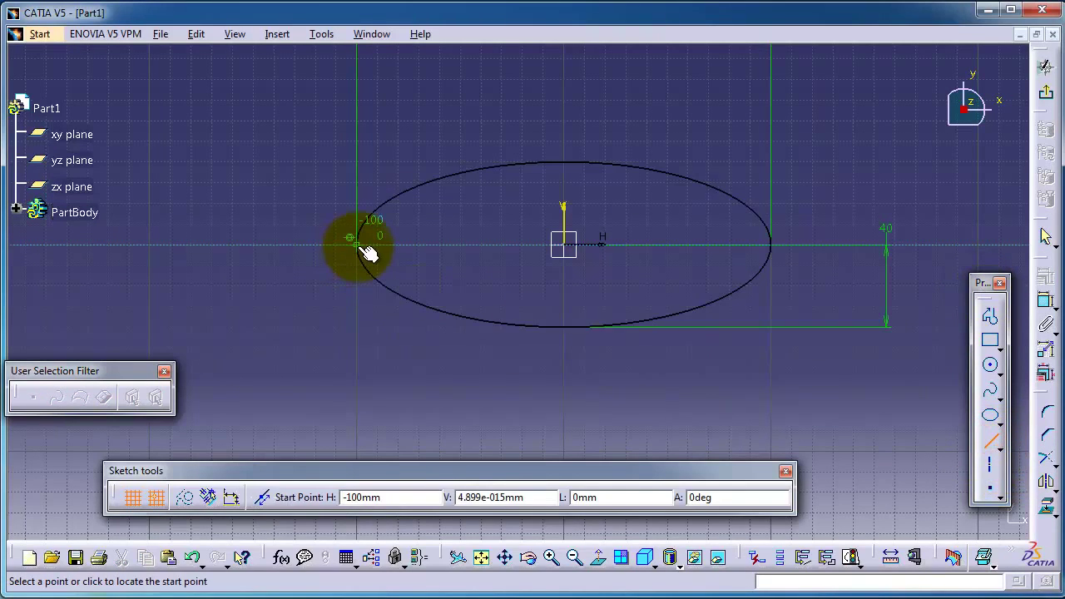
{"action": "left_click", "coordinate": [358, 244]}
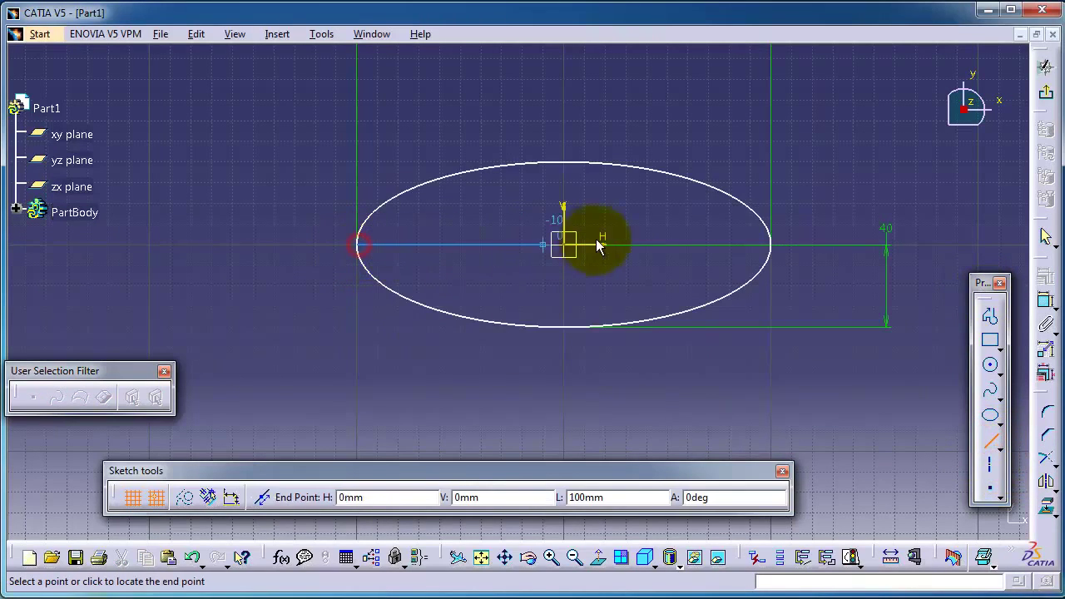
{"action": "left_click", "coordinate": [772, 243]}
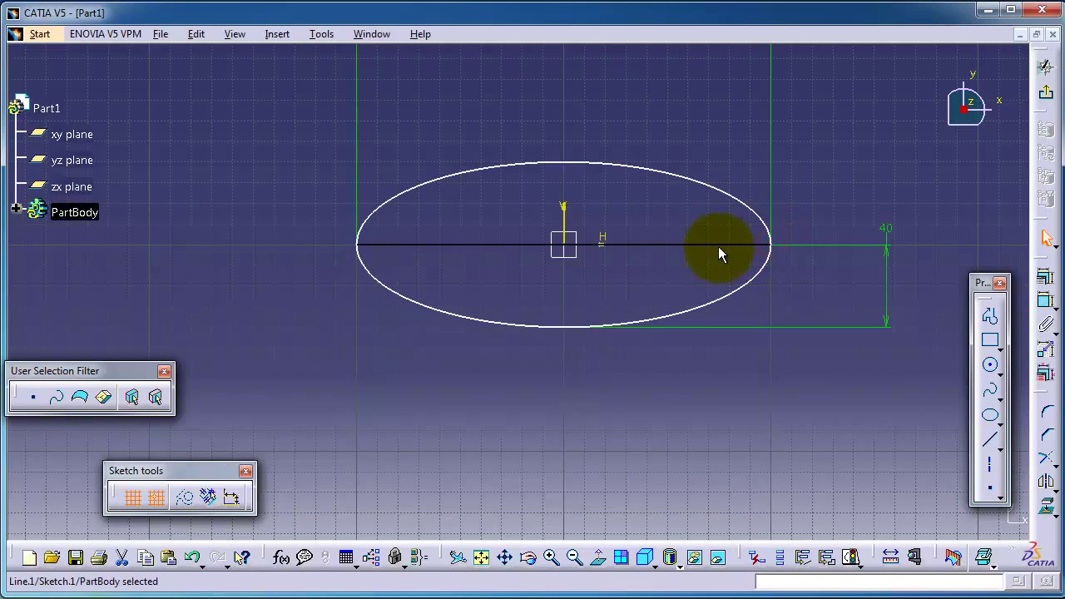
{"action": "left_click", "coordinate": [181, 503]}
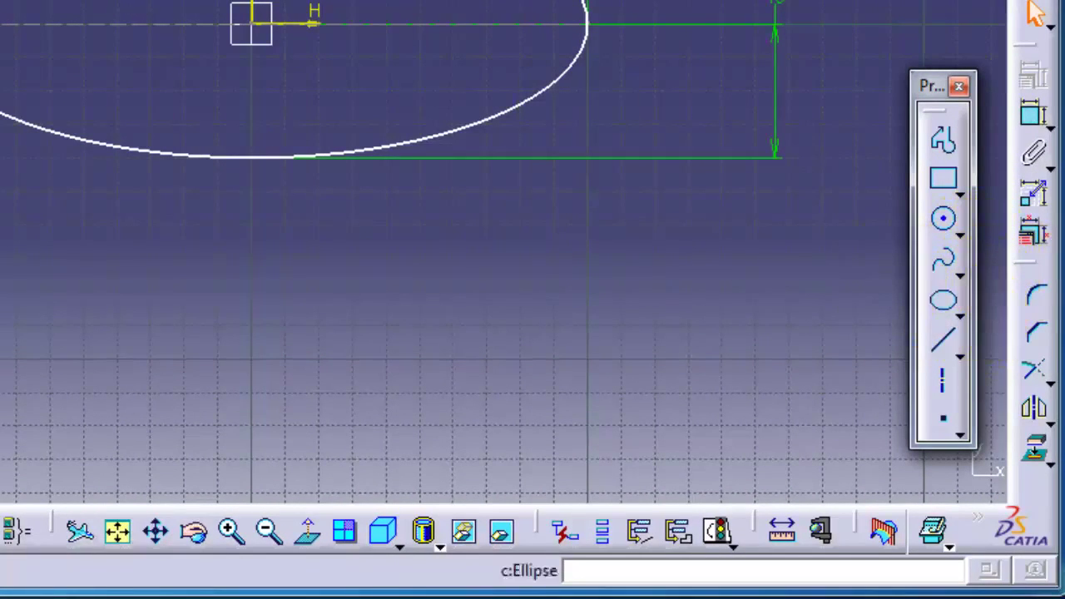
Step: Draw a Parabola by Focus with focus at H -50 mm, V 0 mm and apex on the axis right of the ellipse's centre, as standard geometry
{"action": "left_click", "coordinate": [961, 318]}
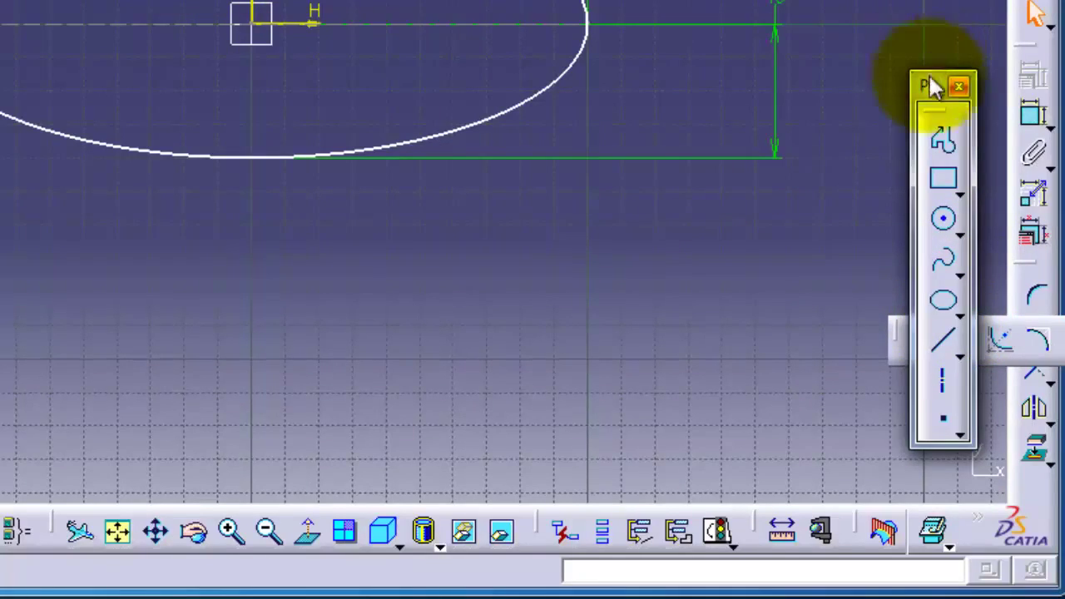
{"action": "left_click", "coordinate": [959, 319]}
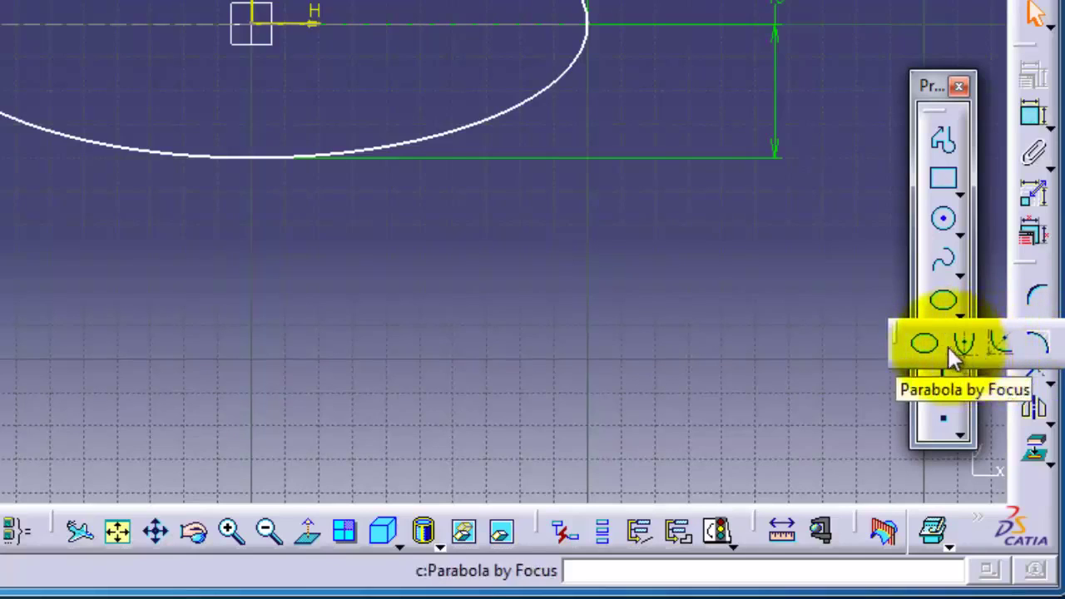
{"action": "left_click", "coordinate": [962, 345]}
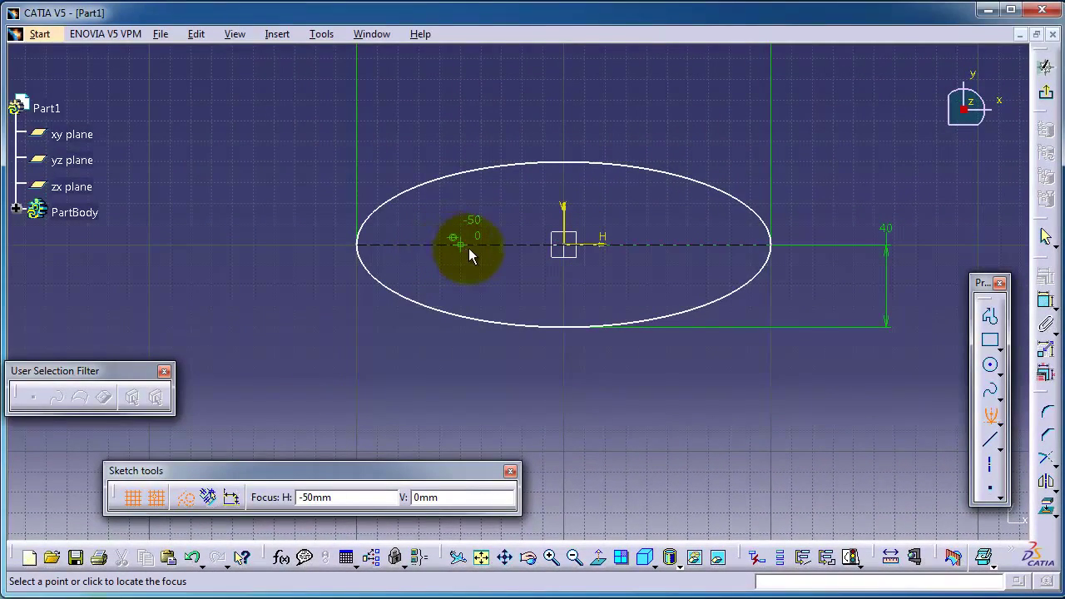
{"action": "left_click", "coordinate": [462, 245]}
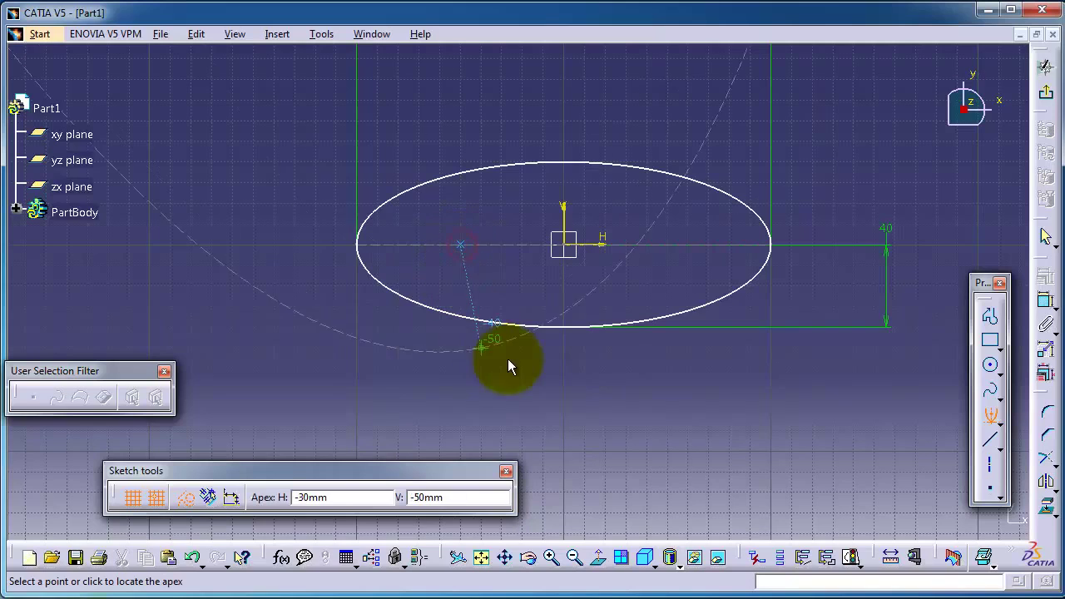
{"action": "left_click", "coordinate": [673, 246]}
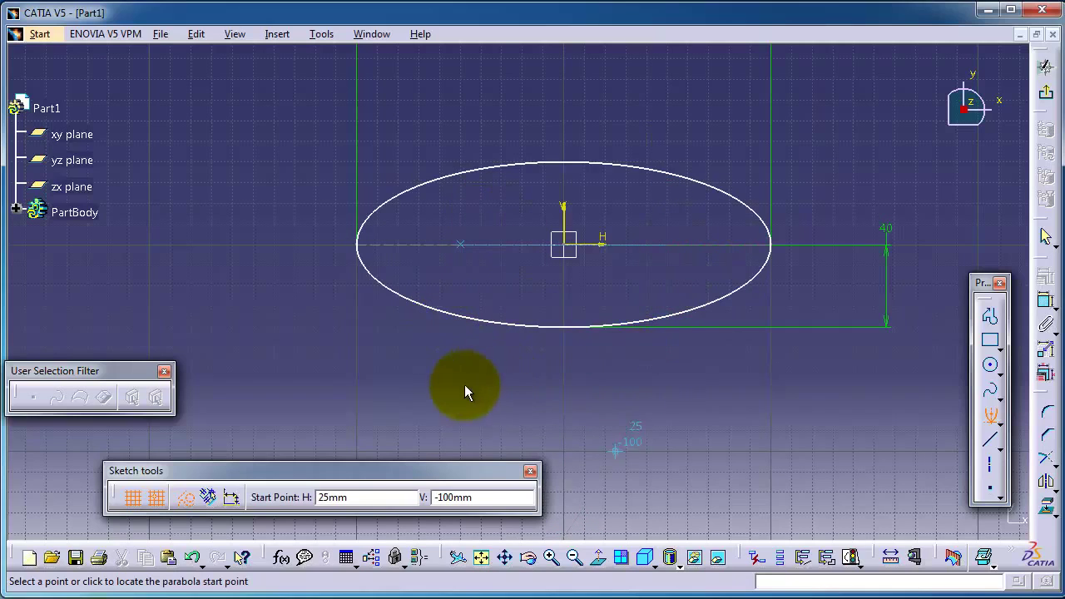
{"action": "left_click", "coordinate": [406, 98]}
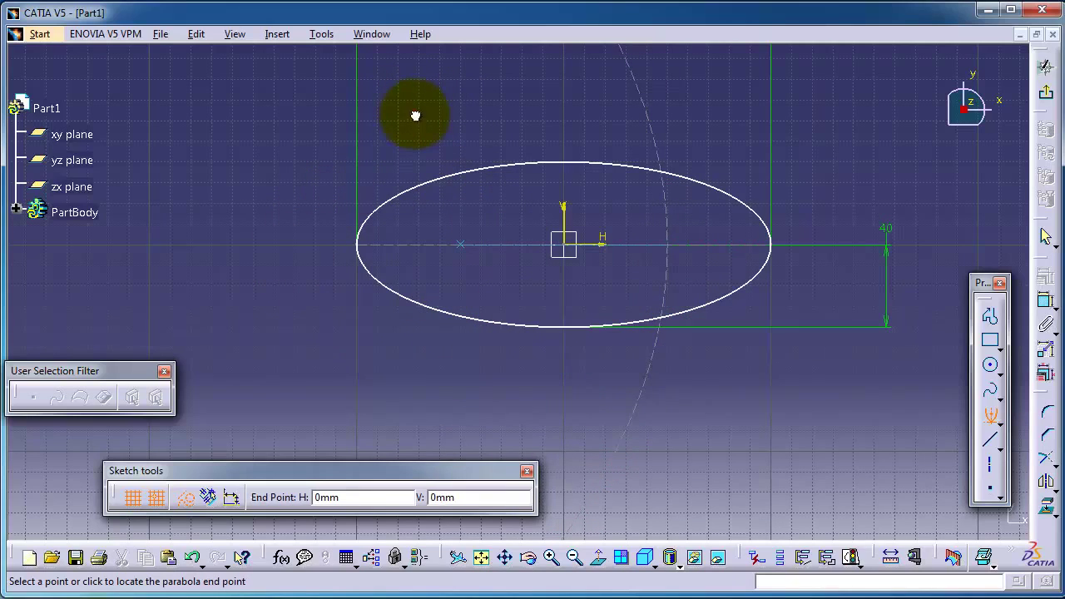
{"action": "left_click", "coordinate": [371, 395]}
{"action": "left_click", "coordinate": [183, 498]}
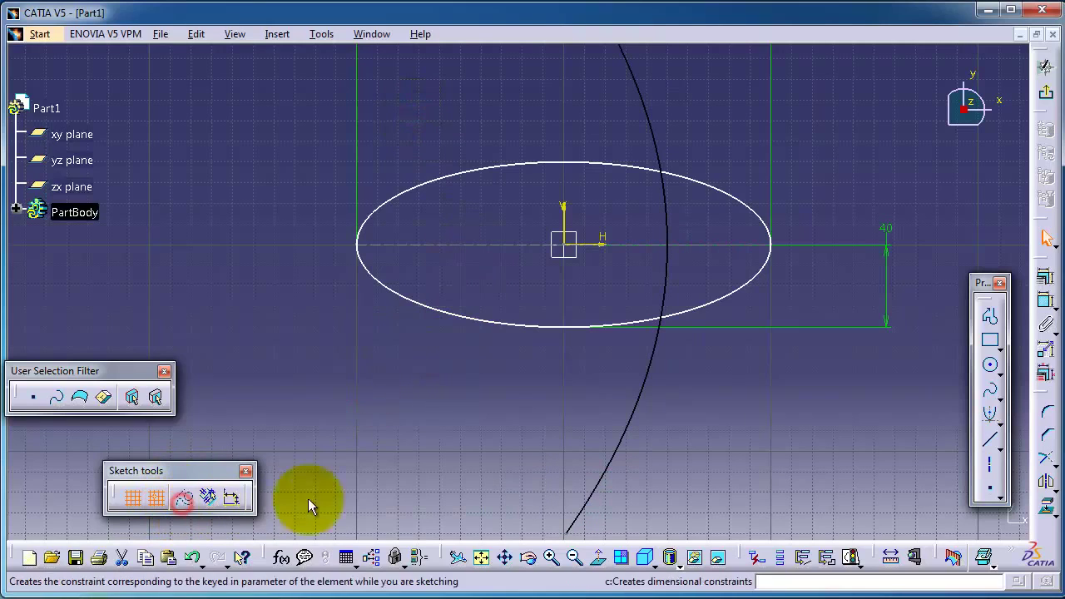
Step: Draw a second, downward-opening parabola with its focus at the ellipse's lowest point, its apex at the origin, and both ends well below the ellipse
{"action": "middle_click_drag", "start_coordinate": [563, 333], "coordinate": [572, 280]}
{"action": "scroll", "coordinate": [571, 280], "scroll_direction": "up", "scroll_amount": 2}
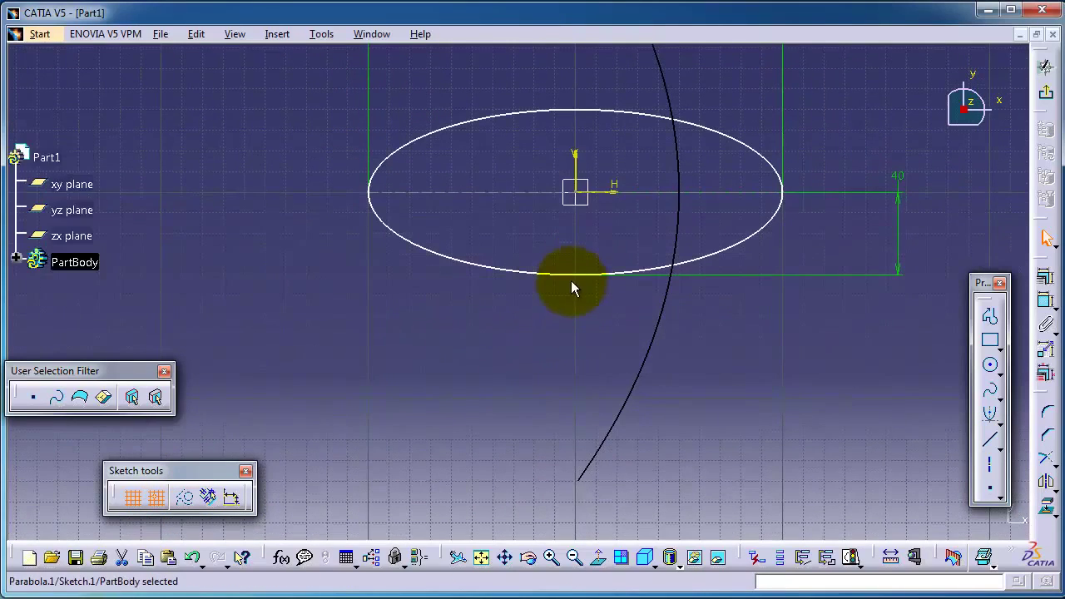
{"action": "middle_click_drag", "start_coordinate": [603, 211], "coordinate": [608, 290]}
{"action": "scroll", "coordinate": [602, 248], "scroll_direction": "up", "scroll_amount": 1}
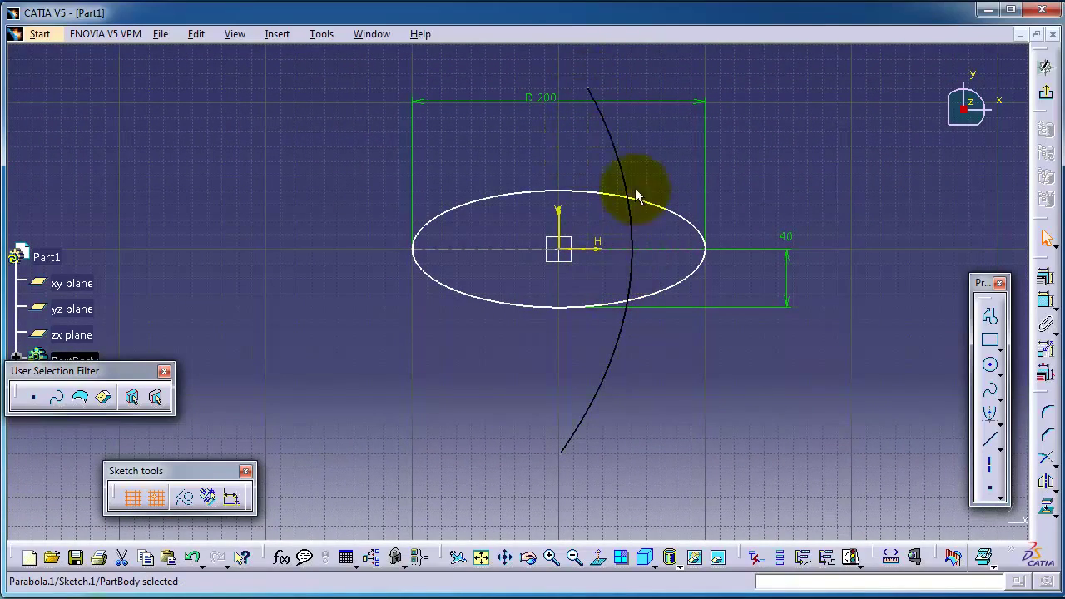
{"action": "left_click", "coordinate": [990, 409]}
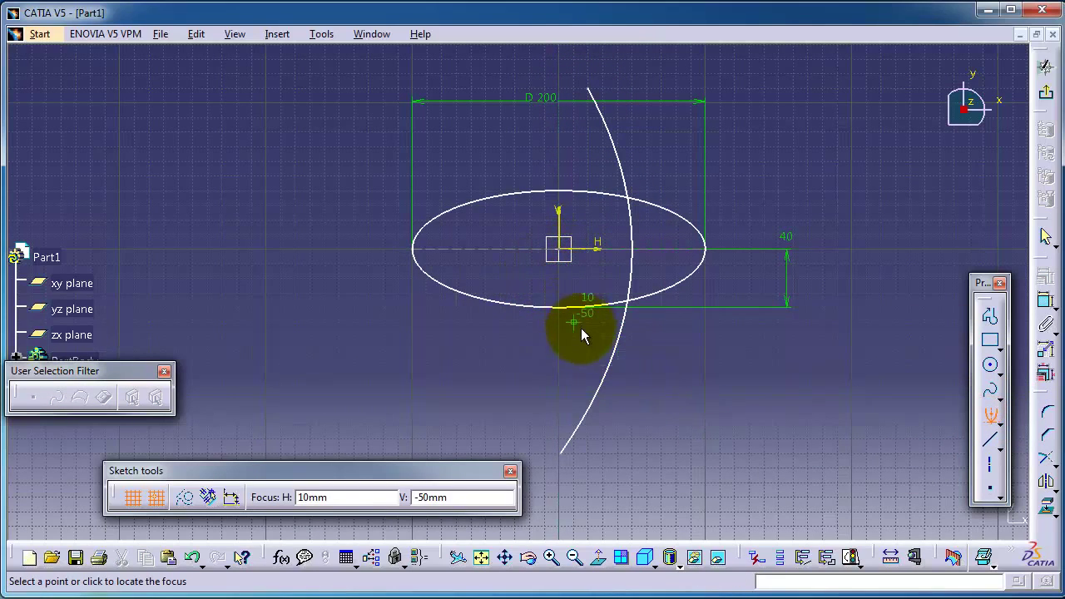
{"action": "left_click", "coordinate": [562, 307]}
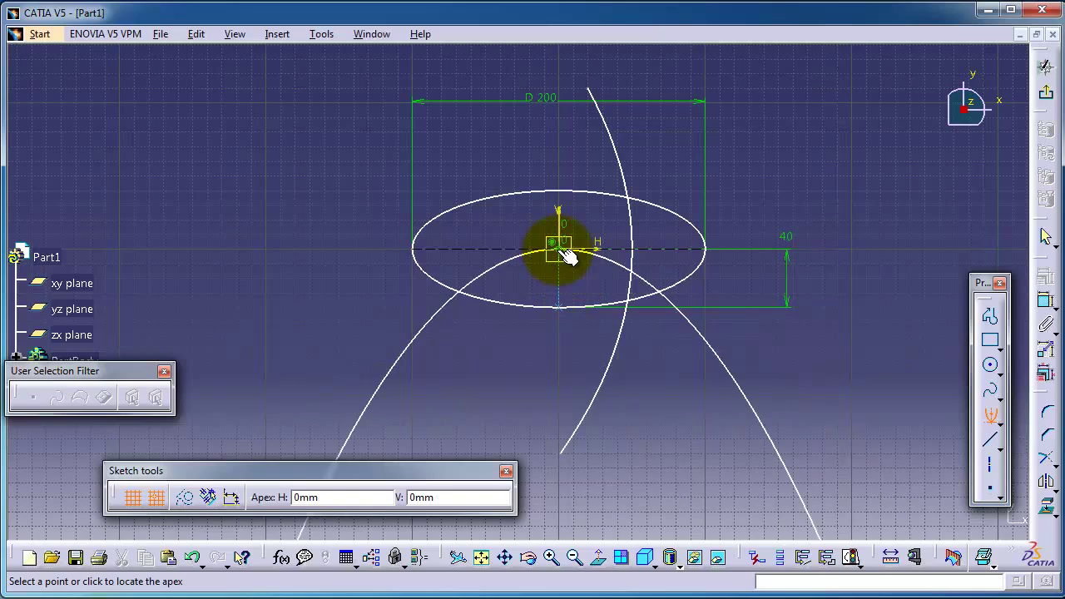
{"action": "left_click", "coordinate": [562, 250]}
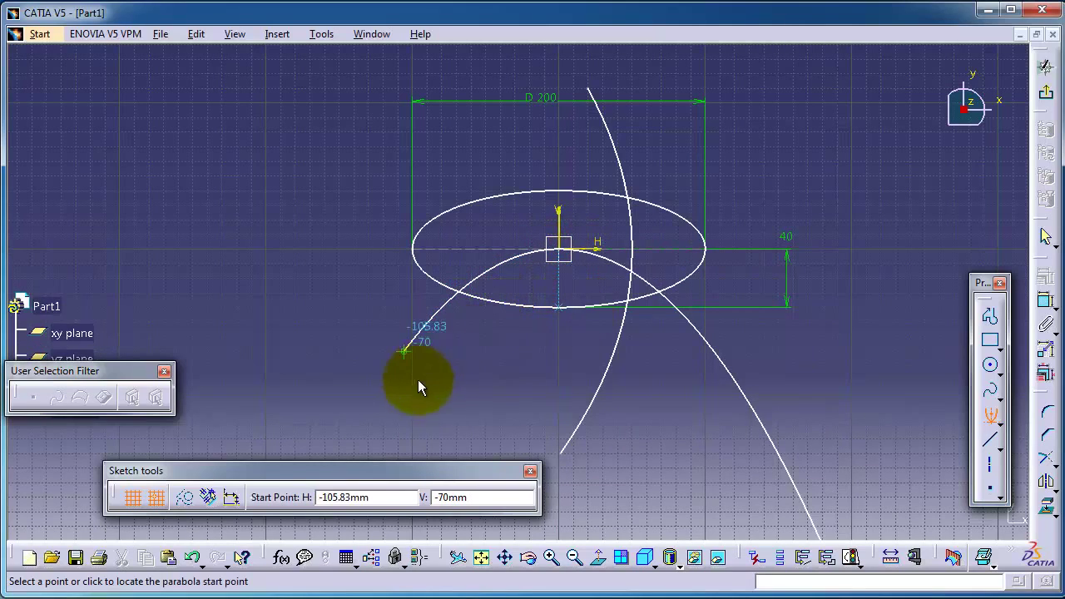
{"action": "middle_click_drag", "start_coordinate": [412, 371], "coordinate": [424, 255]}
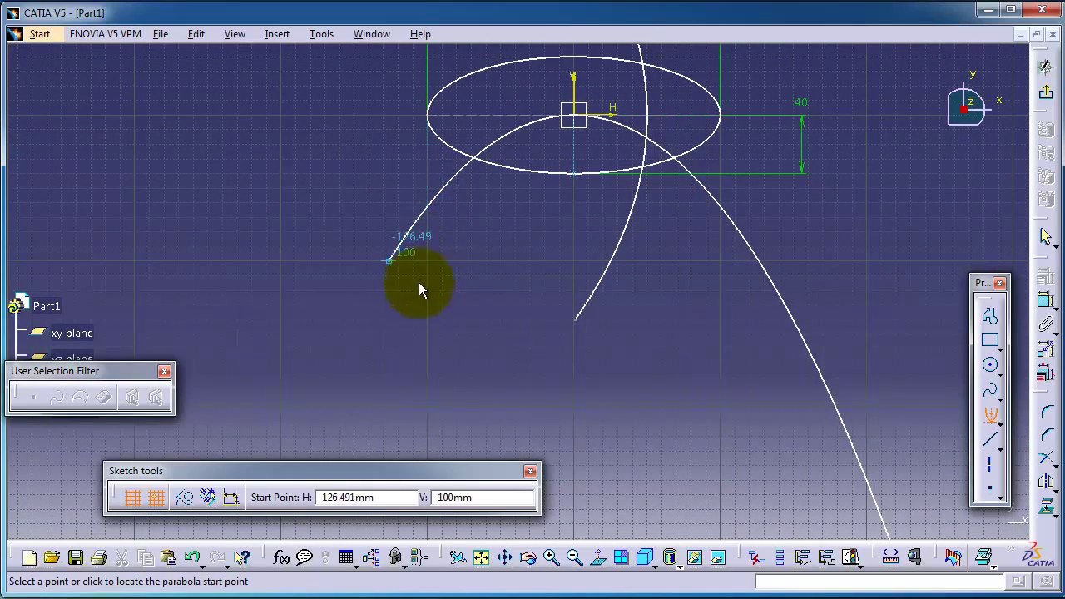
{"action": "left_click", "coordinate": [275, 524]}
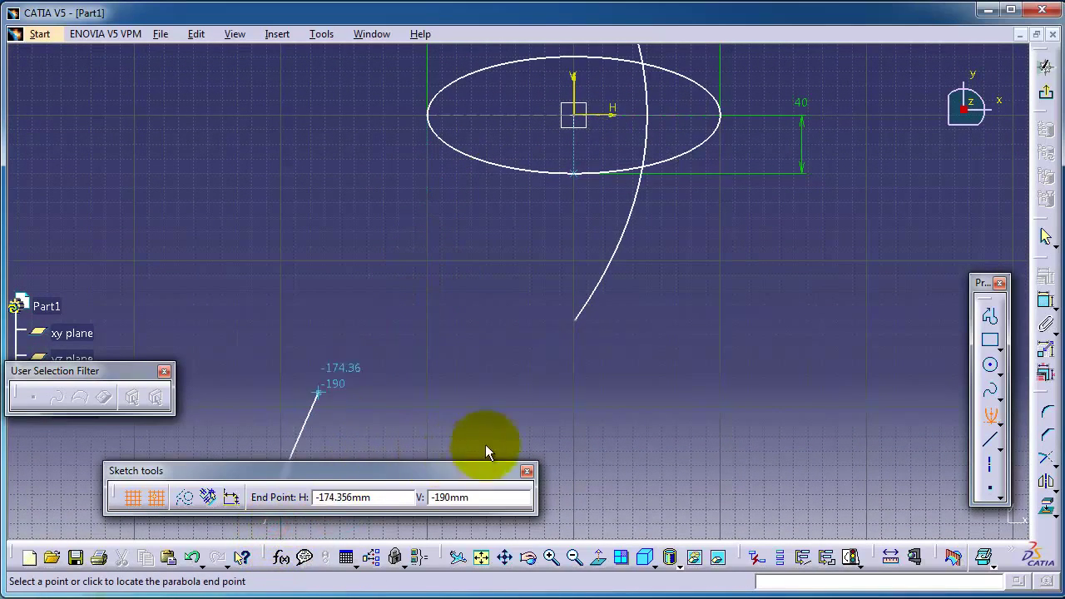
{"action": "left_click", "coordinate": [880, 508]}
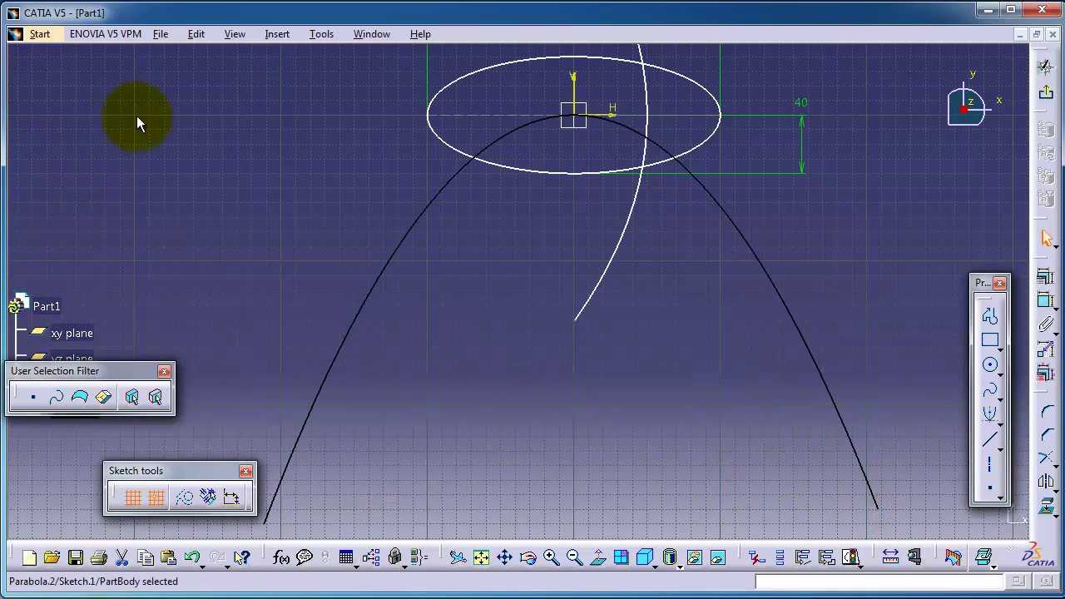
Step: Add an angle constraint between the downward-opening parabola and the ellipse, place it inside the parabola, and accept its value
{"action": "left_click", "coordinate": [1045, 301]}
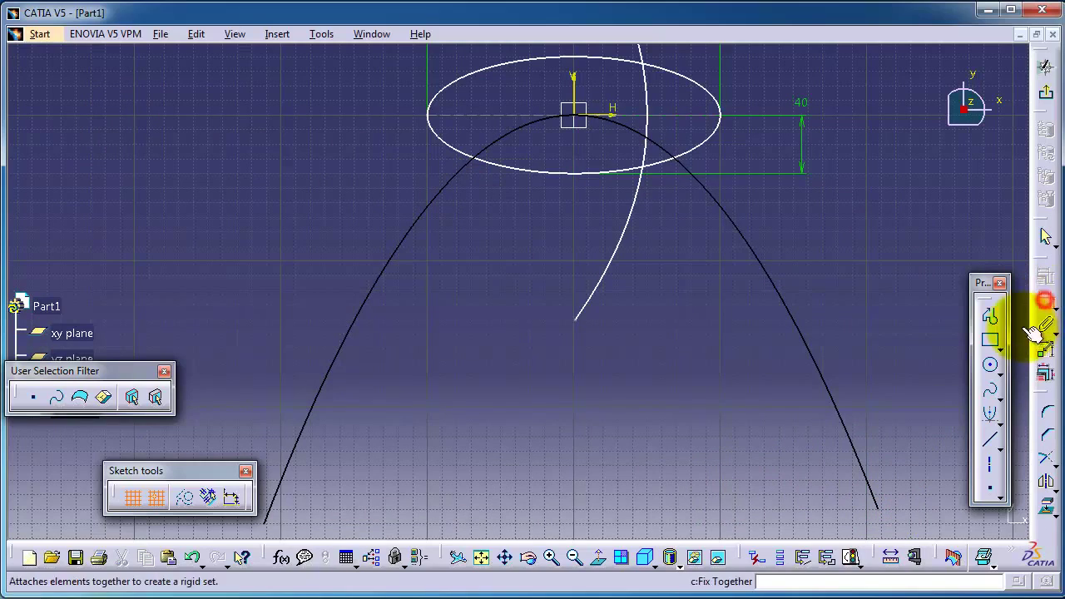
{"action": "left_click", "coordinate": [657, 136]}
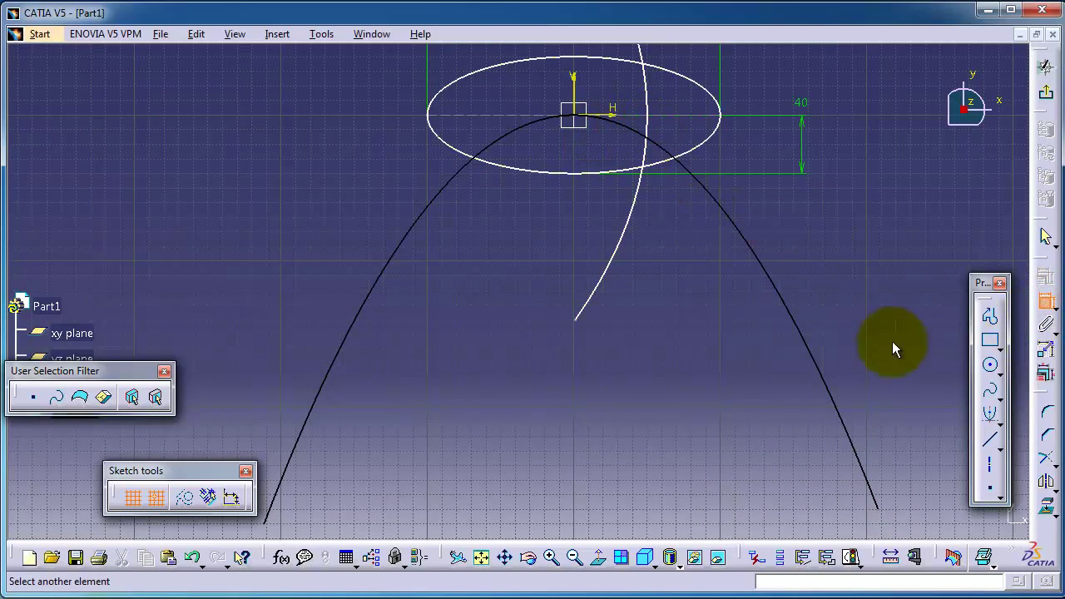
{"action": "left_click", "coordinate": [837, 413]}
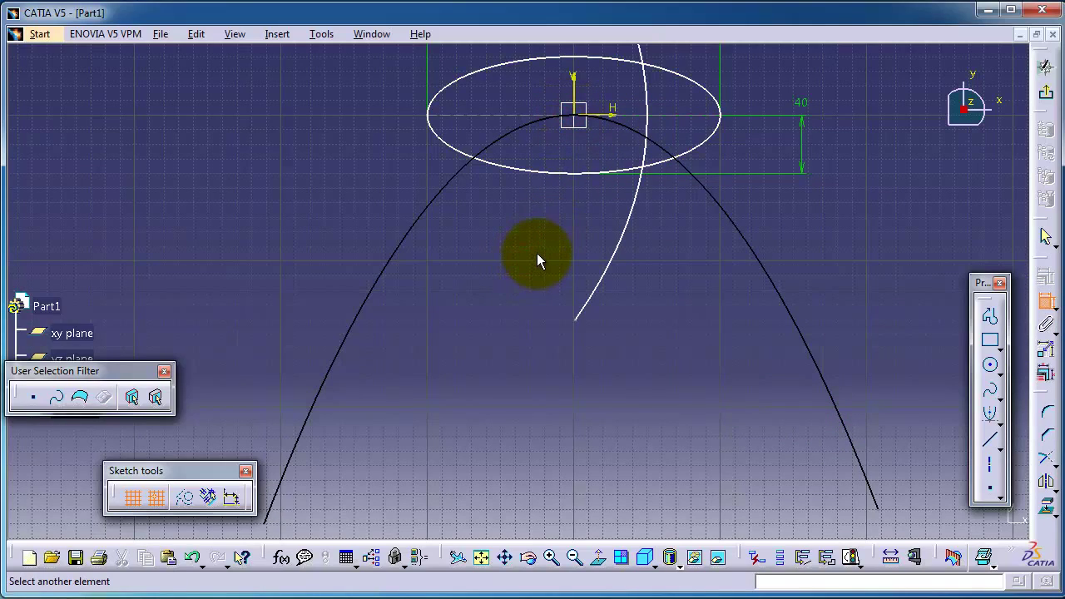
{"action": "left_click", "coordinate": [538, 257]}
{"action": "left_click", "coordinate": [1046, 310]}
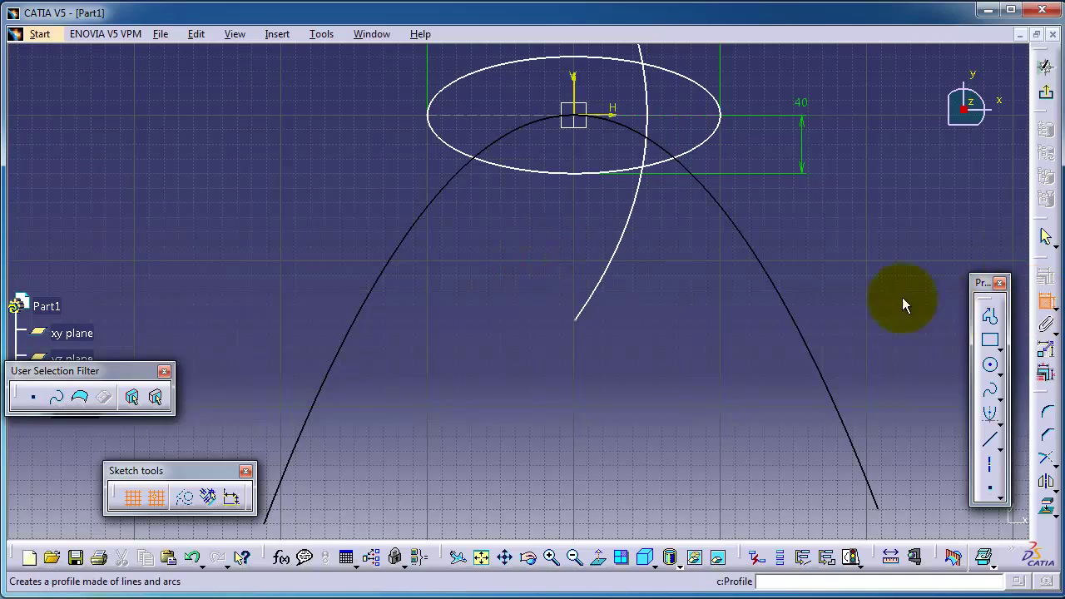
{"action": "left_click", "coordinate": [698, 150]}
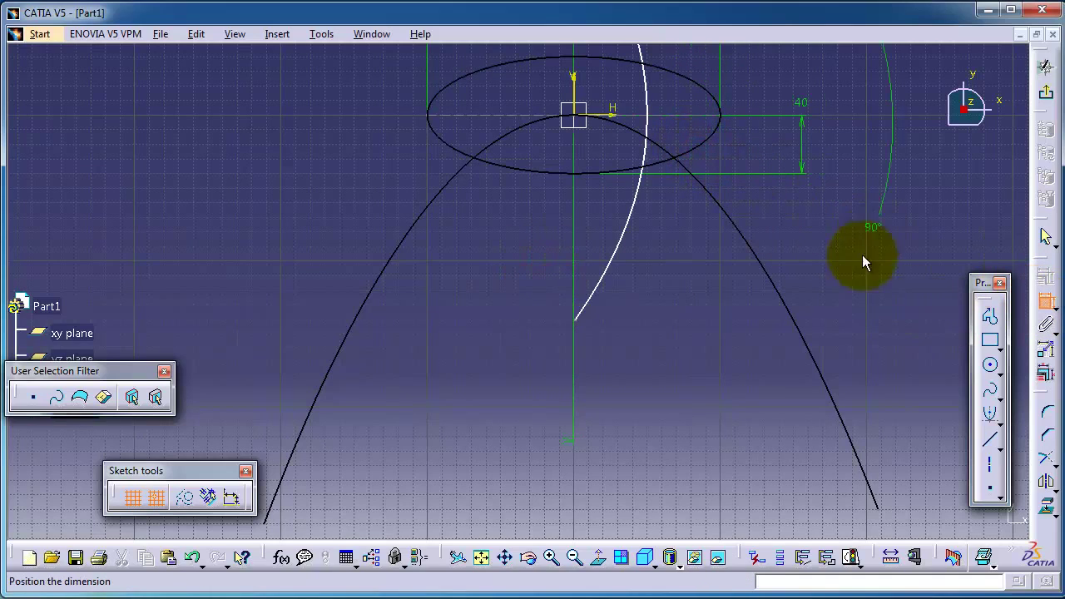
{"action": "left_click", "coordinate": [759, 402]}
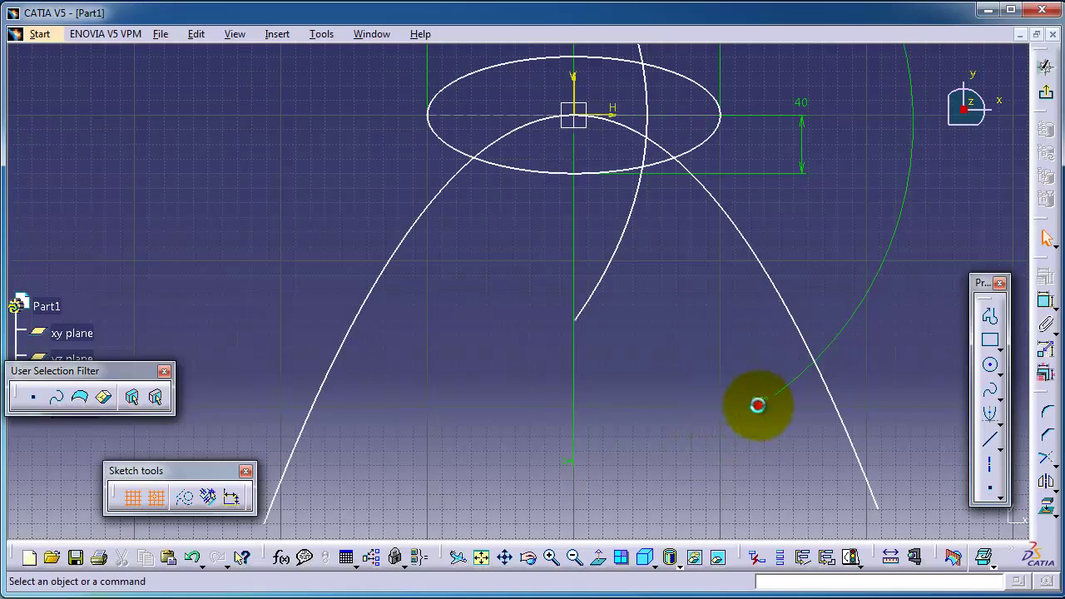
{"action": "double_click", "coordinate": [767, 408]}
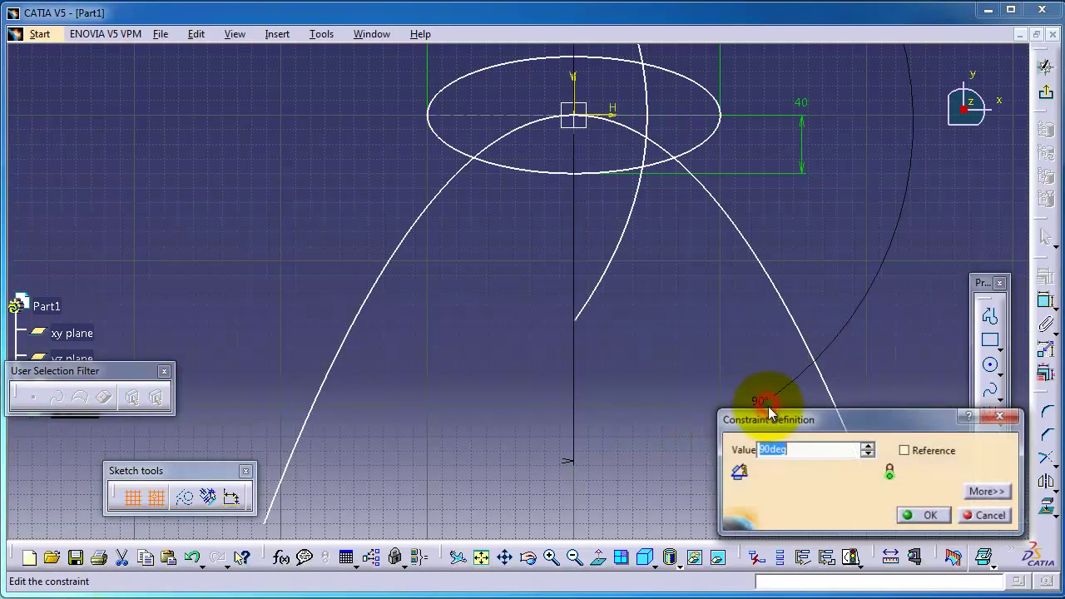
{"action": "left_click", "coordinate": [923, 516]}
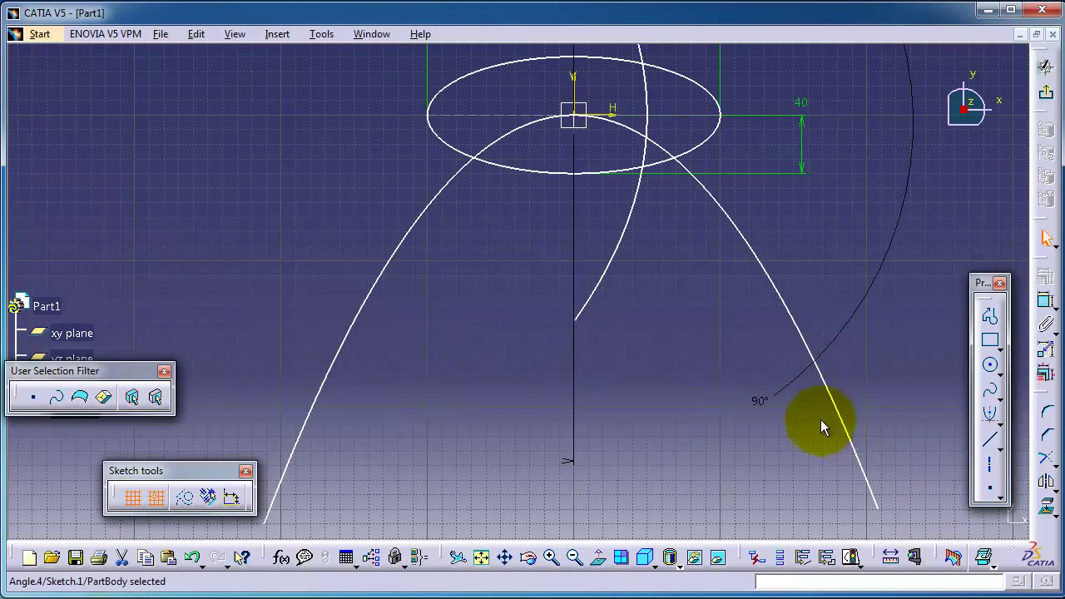
Step: Draw a conic left of the ellipse, with both end tangents meeting at one point above and the curve passing just beneath it
{"action": "mouse_move", "coordinate": [811, 192]}
{"action": "middle_mouse_down"}
{"action": "mouse_move", "coordinate": [758, 147]}
{"action": "mouse_move", "coordinate": [602, 299]}
{"action": "mouse_move", "coordinate": [751, 278]}
{"action": "mouse_move", "coordinate": [813, 285]}
{"action": "mouse_move", "coordinate": [868, 326]}
{"action": "mouse_move", "coordinate": [911, 300]}
{"action": "middle_mouse_up"}
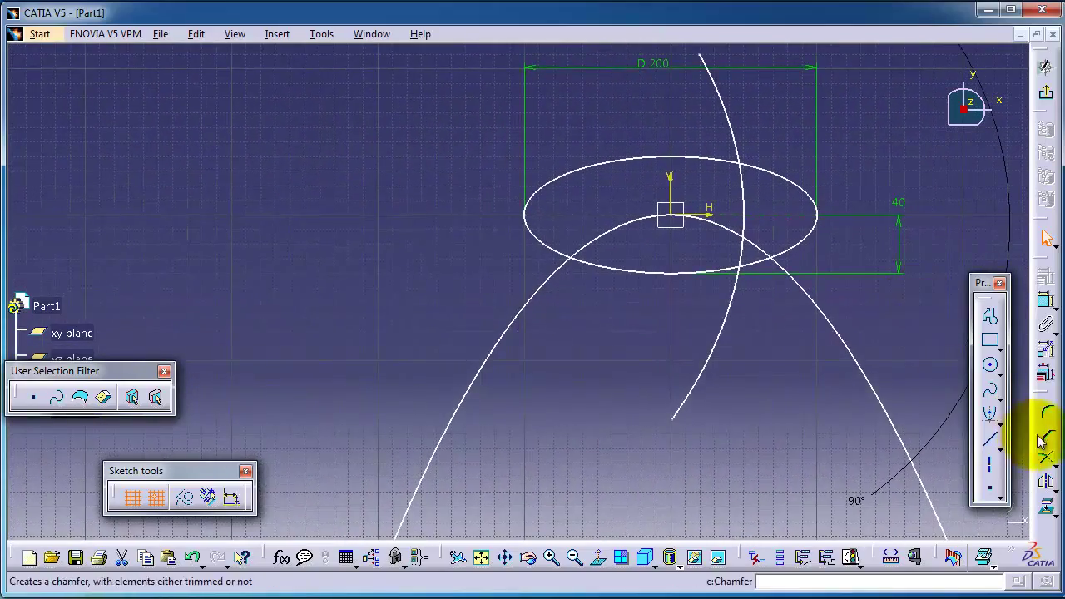
{"action": "left_click", "coordinate": [1000, 425]}
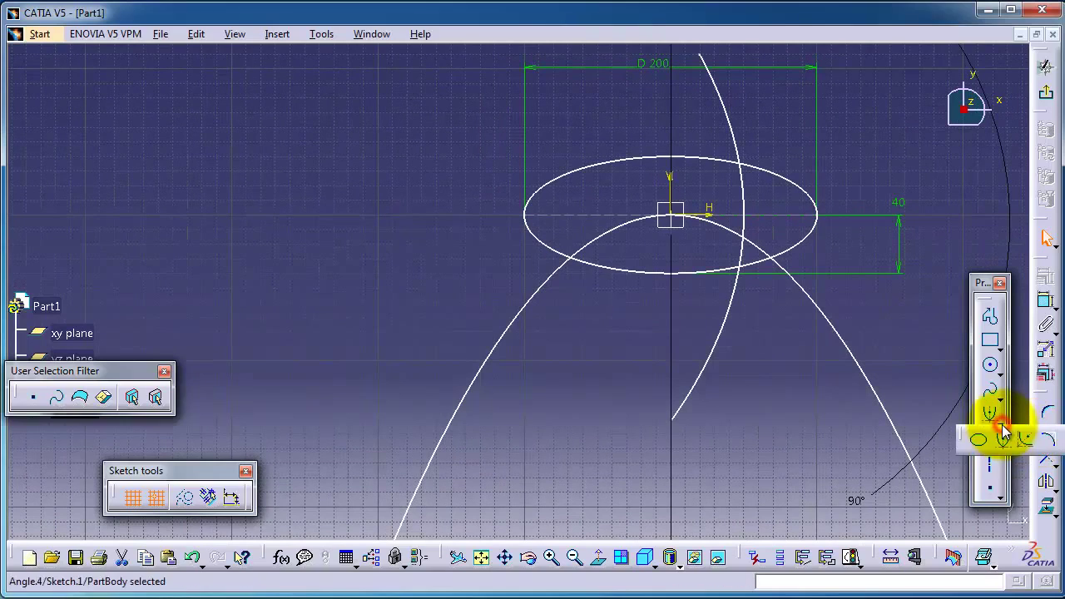
{"action": "left_click", "coordinate": [1045, 441]}
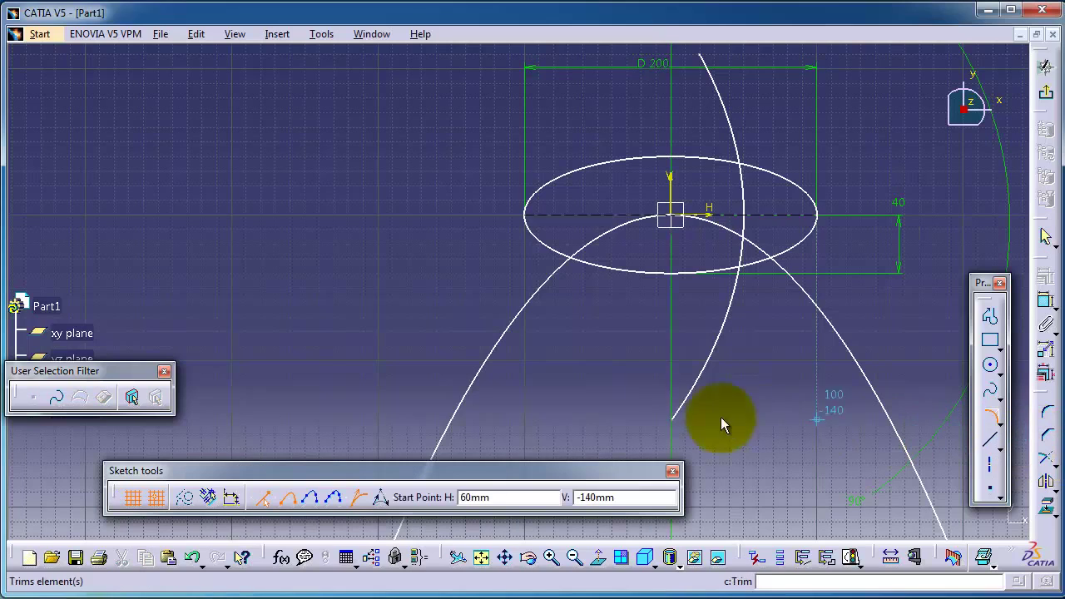
{"action": "left_click", "coordinate": [306, 272]}
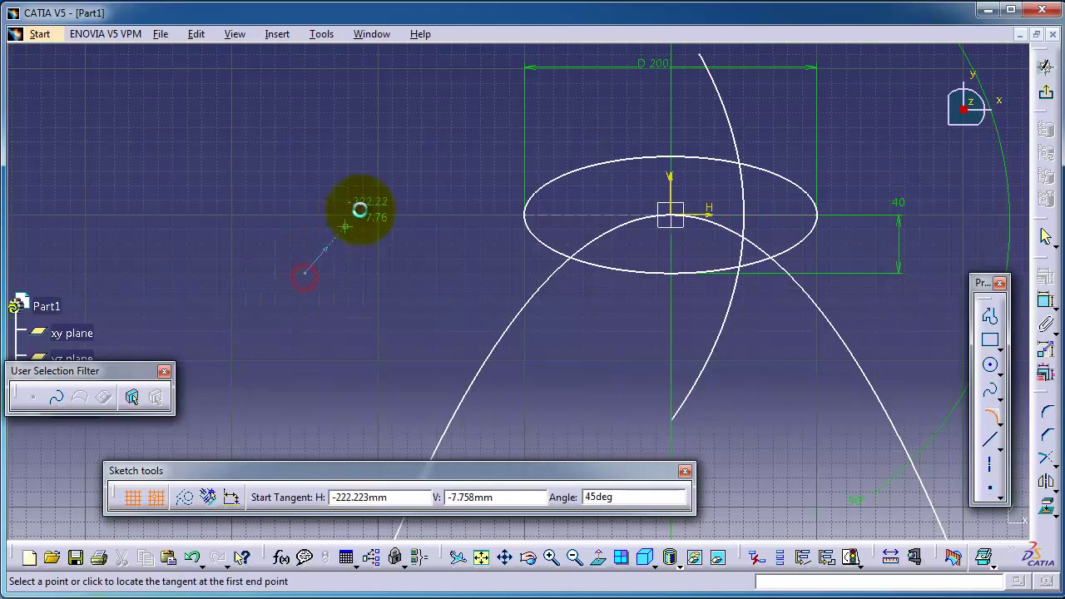
{"action": "left_click", "coordinate": [436, 128]}
{"action": "left_click", "coordinate": [494, 272]}
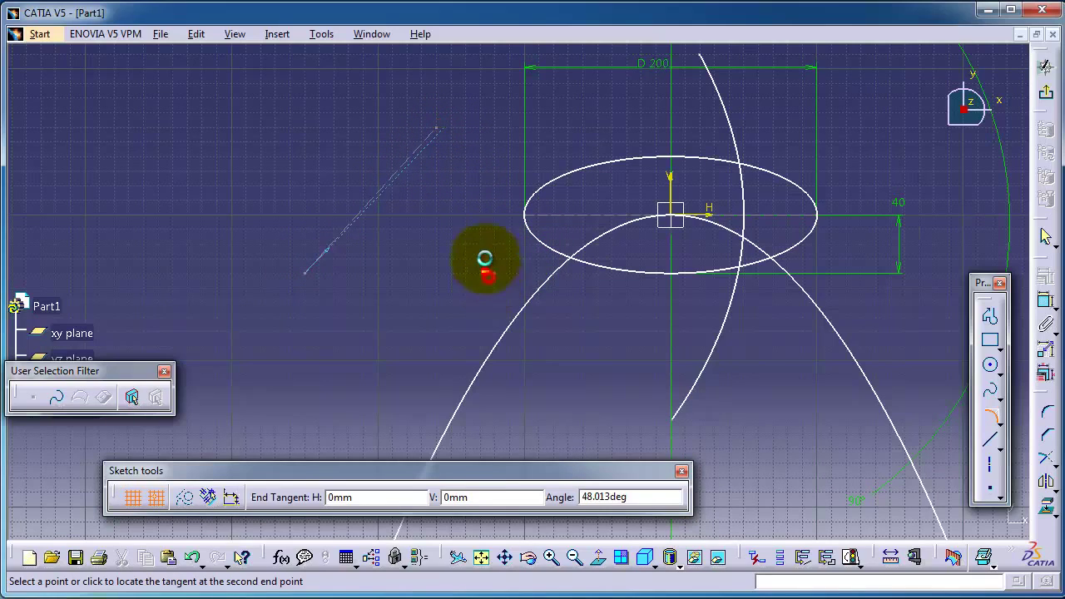
{"action": "left_click", "coordinate": [436, 128]}
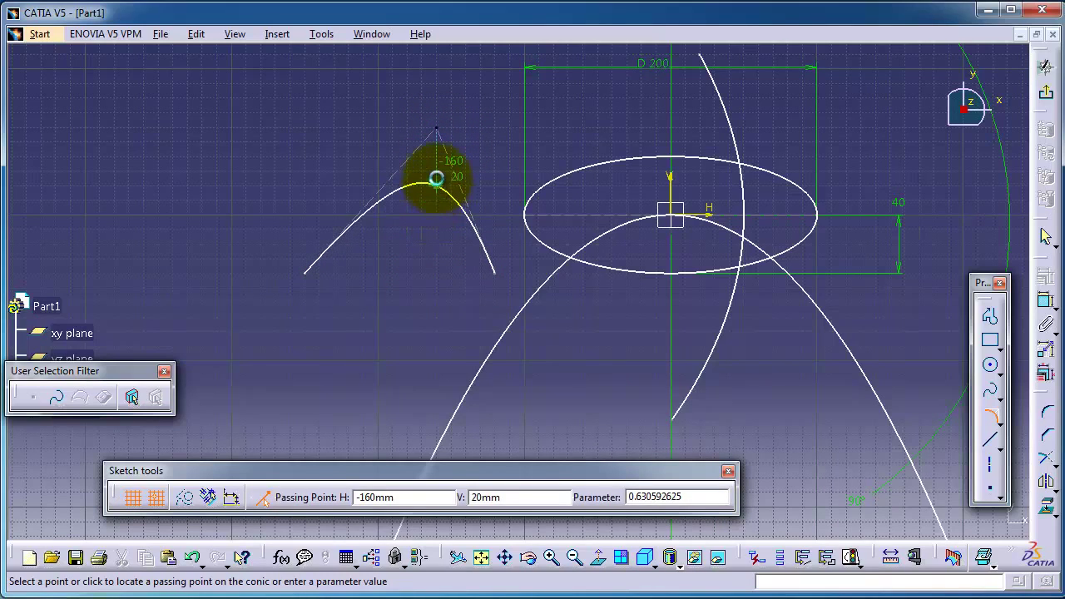
{"action": "left_click", "coordinate": [437, 175]}
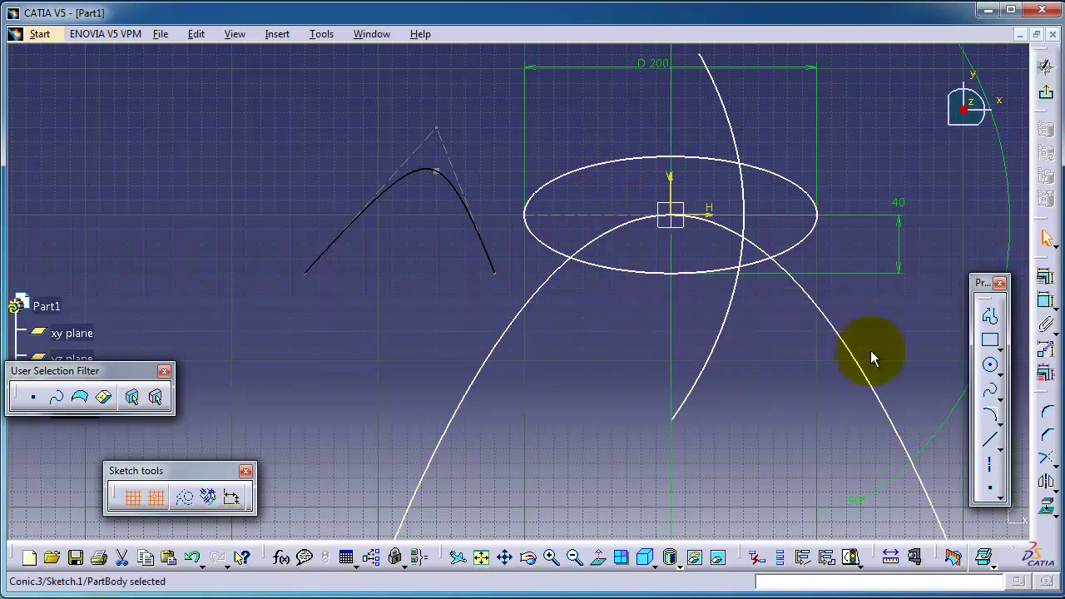
Step: Draw a conic from the ellipse's leftmost point to its lowest point, bulging past its outline and passing near the downward-opening parabola
{"action": "left_click", "coordinate": [989, 413]}
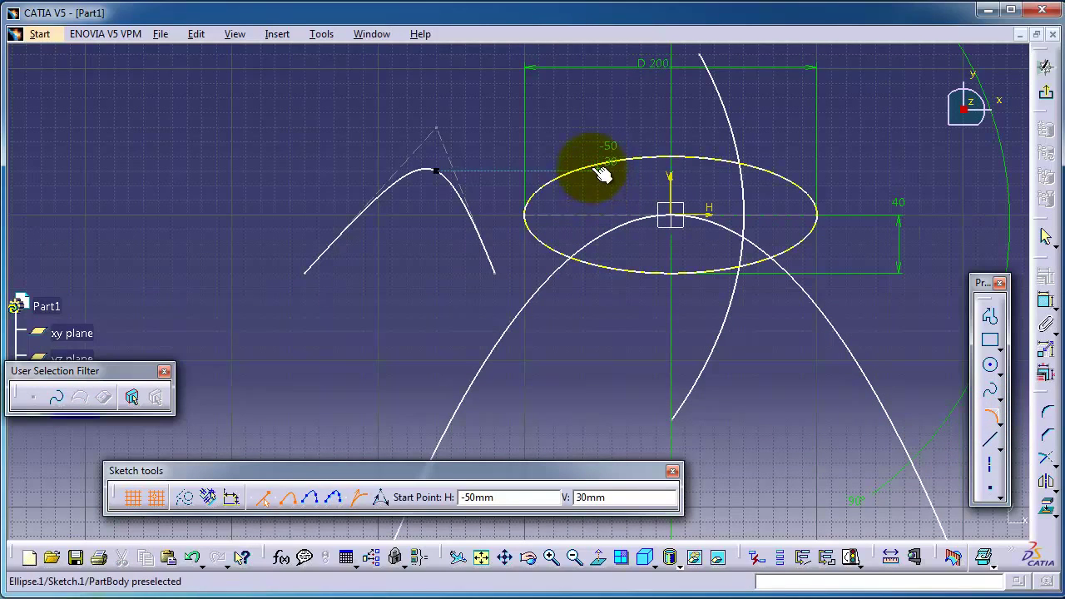
{"action": "left_click", "coordinate": [594, 219]}
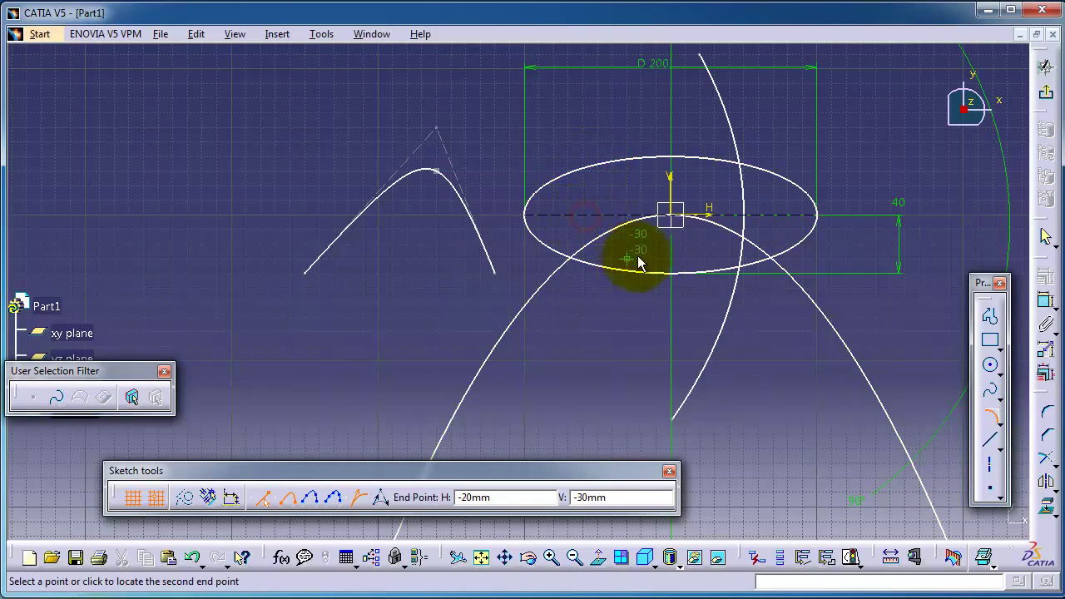
{"action": "left_click", "coordinate": [677, 273]}
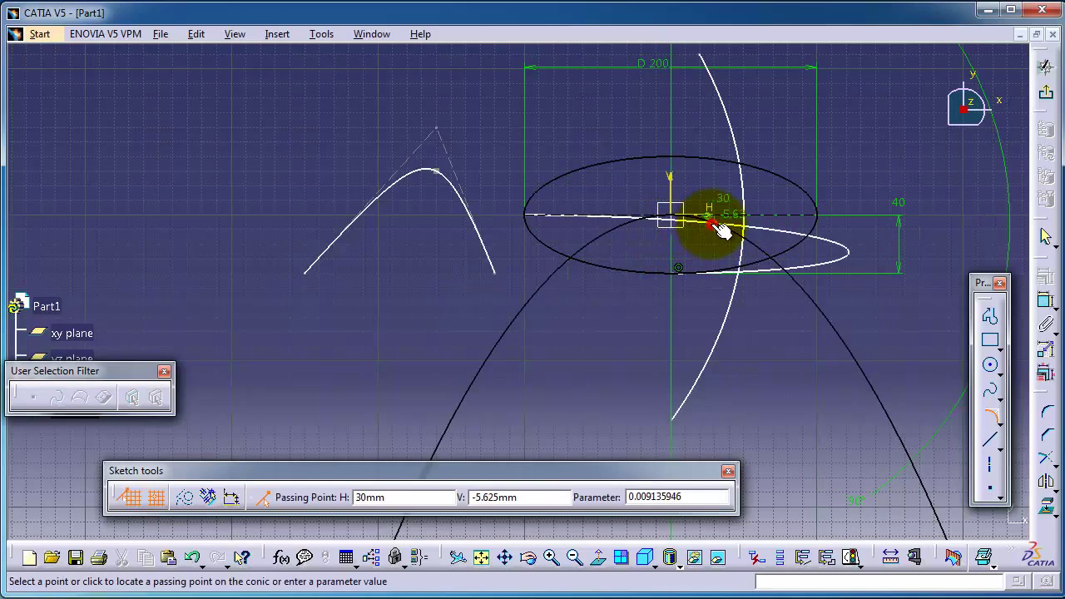
{"action": "left_click", "coordinate": [730, 234]}
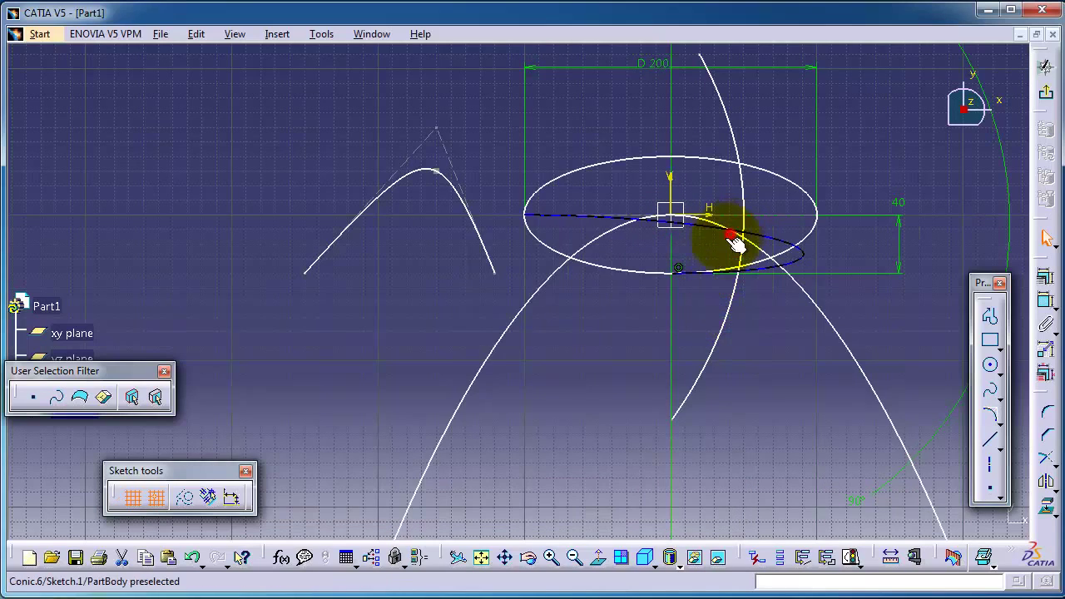
{"action": "mouse_move", "coordinate": [746, 359]}
{"action": "middle_mouse_down"}
{"action": "mouse_move", "coordinate": [721, 318]}
{"action": "mouse_move", "coordinate": [669, 327]}
{"action": "middle_mouse_up"}
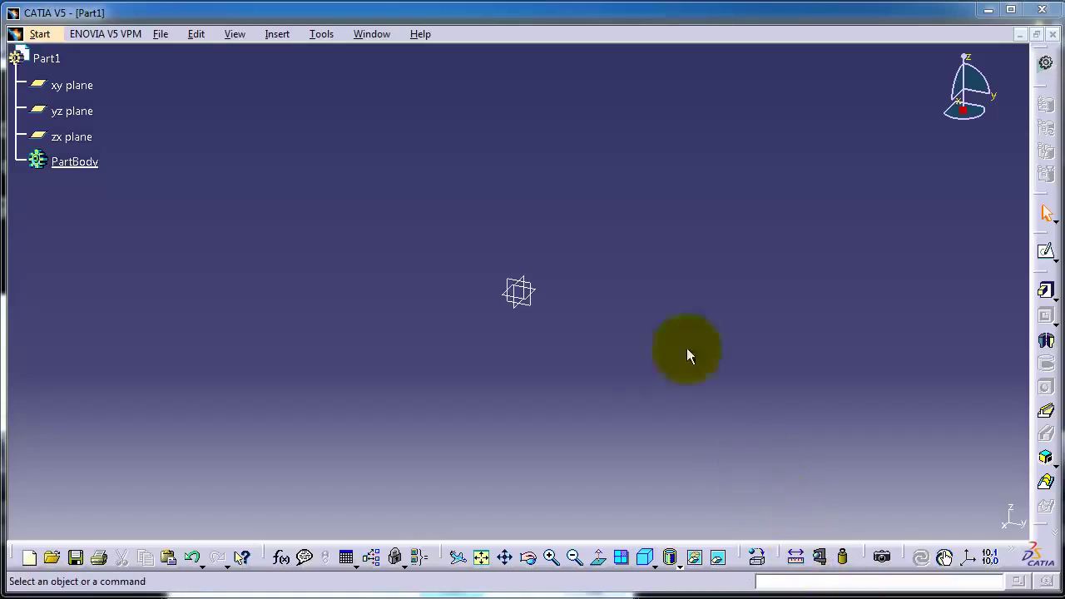
Step: Start a new sketch on the zx plane of the empty part
{"action": "left_click", "coordinate": [1047, 251]}
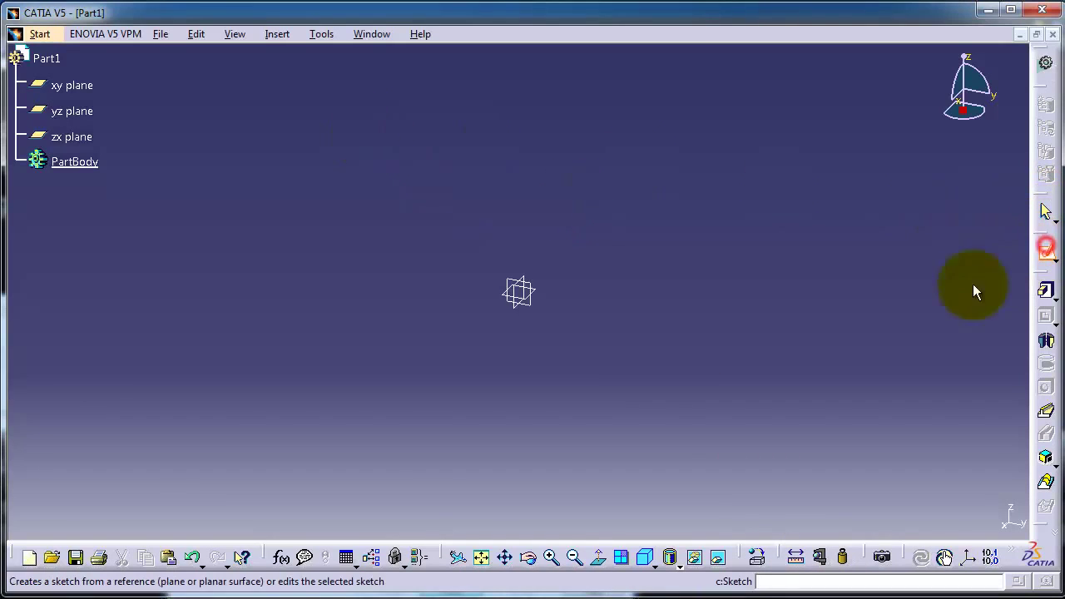
{"action": "left_click", "coordinate": [523, 282]}
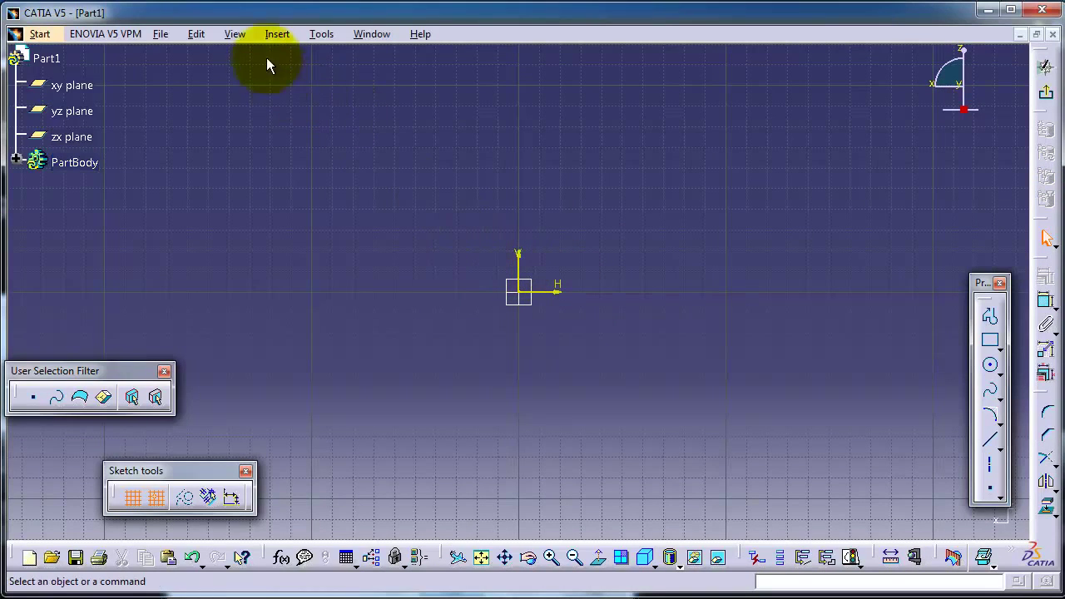
{"action": "left_click", "coordinate": [275, 35]}
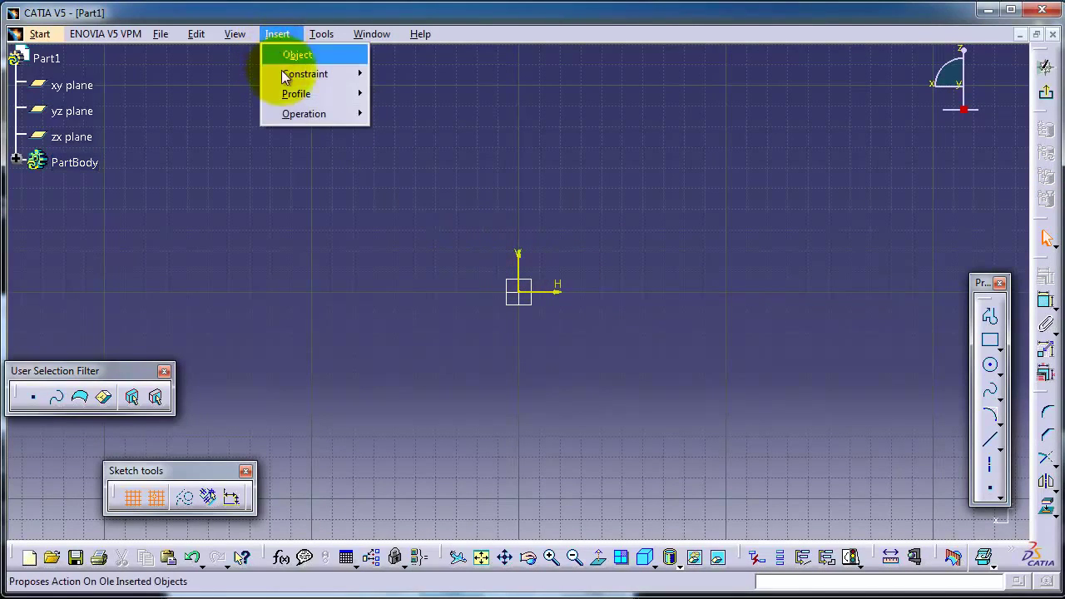
{"action": "mouse_move", "coordinate": [309, 93]}
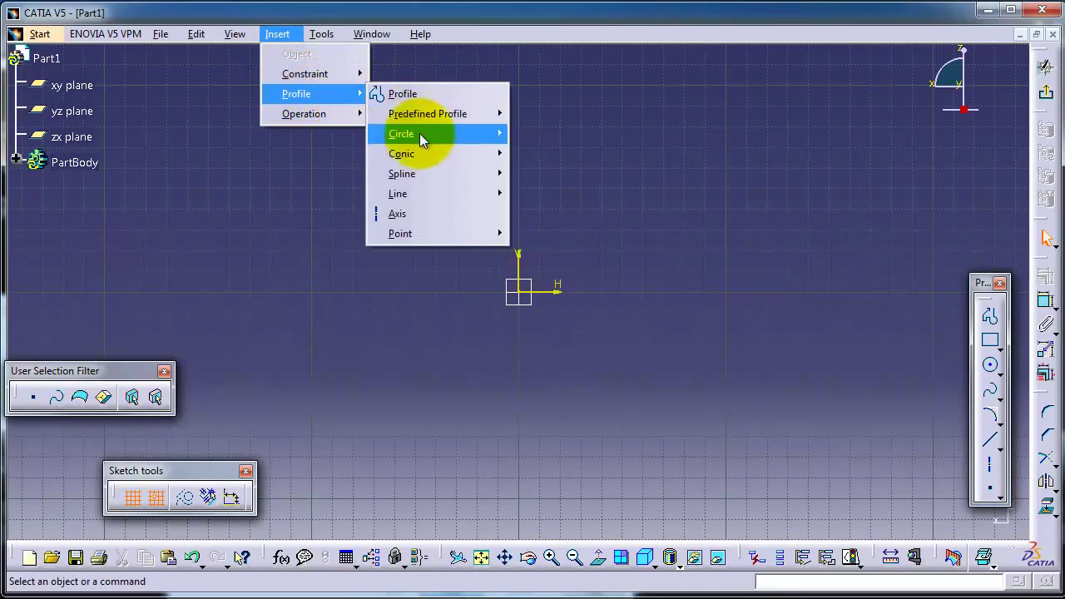
{"action": "mouse_move", "coordinate": [420, 173]}
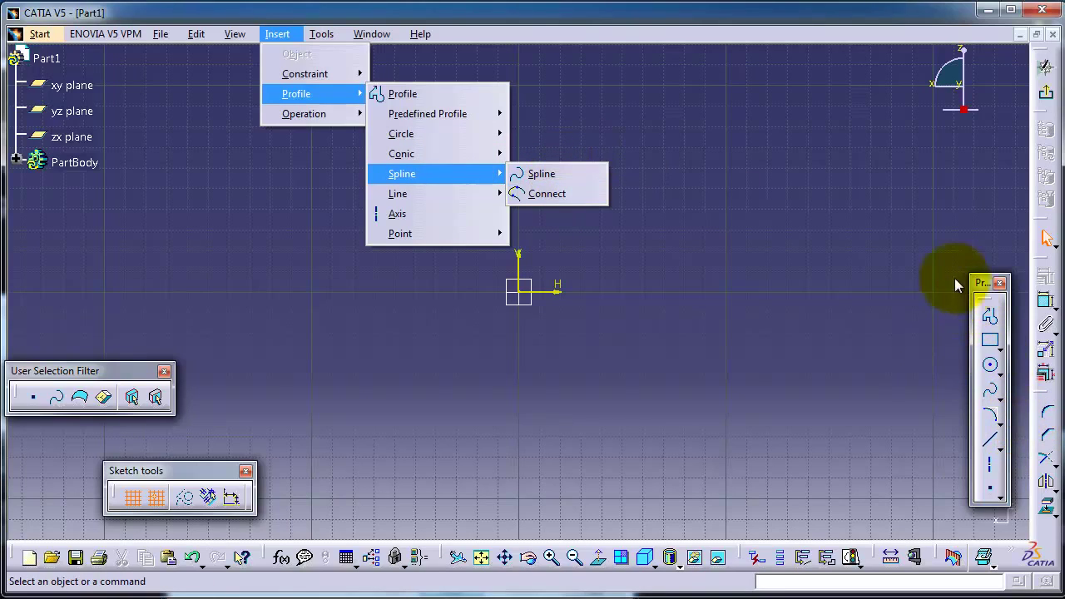
{"action": "left_click", "coordinate": [981, 285]}
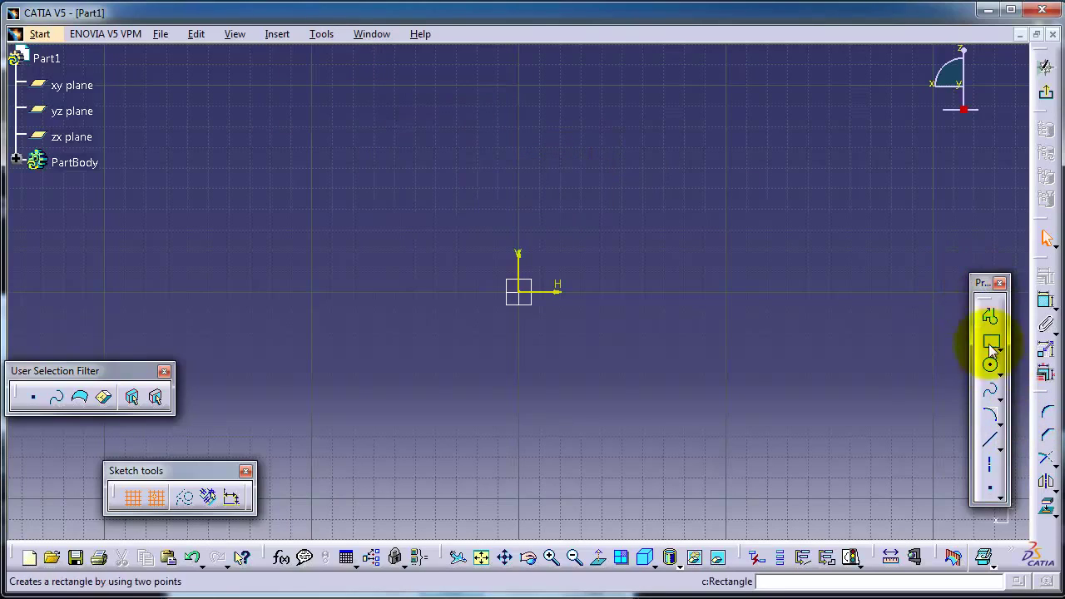
Step: Draw an open wavy five-point spline starting at H -140 mm, V 10 mm, rising, dipping right of the origin, and ending after a second crest
{"action": "left_click", "coordinate": [989, 393]}
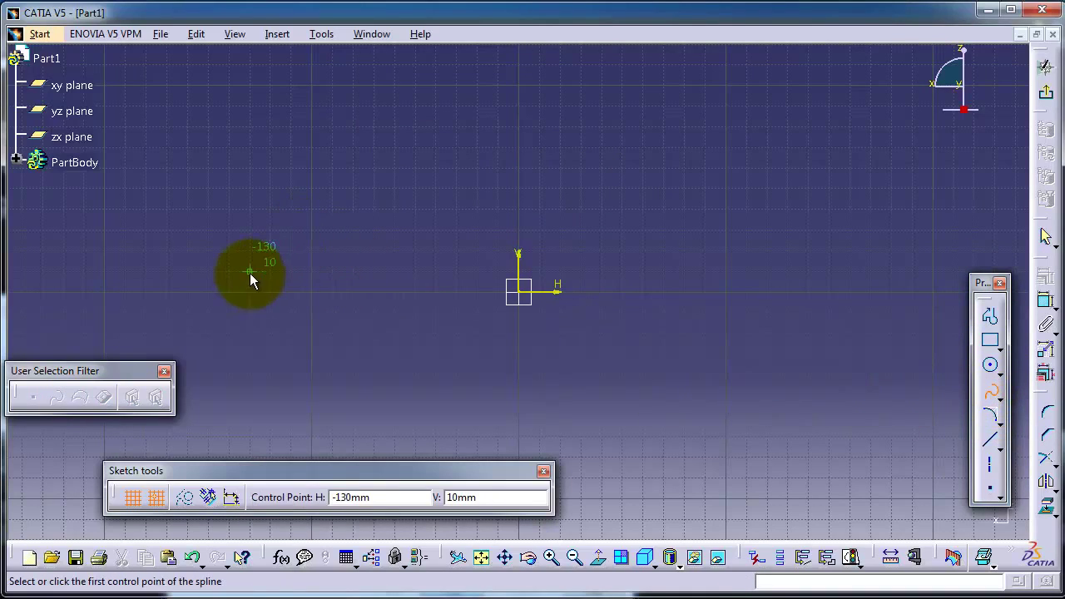
{"action": "left_click", "coordinate": [228, 271]}
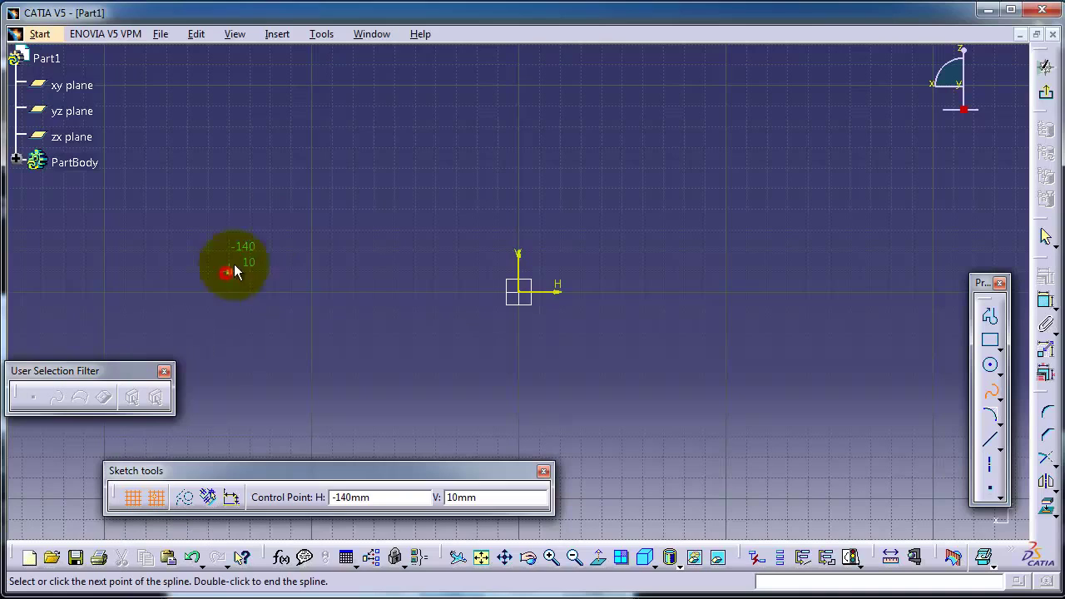
{"action": "left_click", "coordinate": [393, 125]}
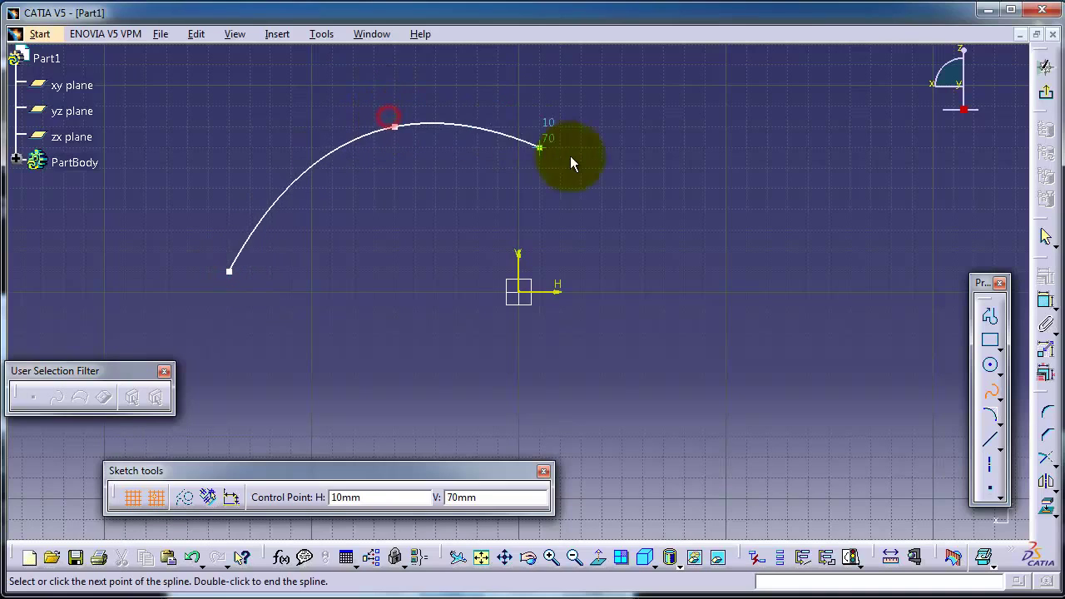
{"action": "left_click", "coordinate": [663, 230]}
{"action": "left_click", "coordinate": [912, 169]}
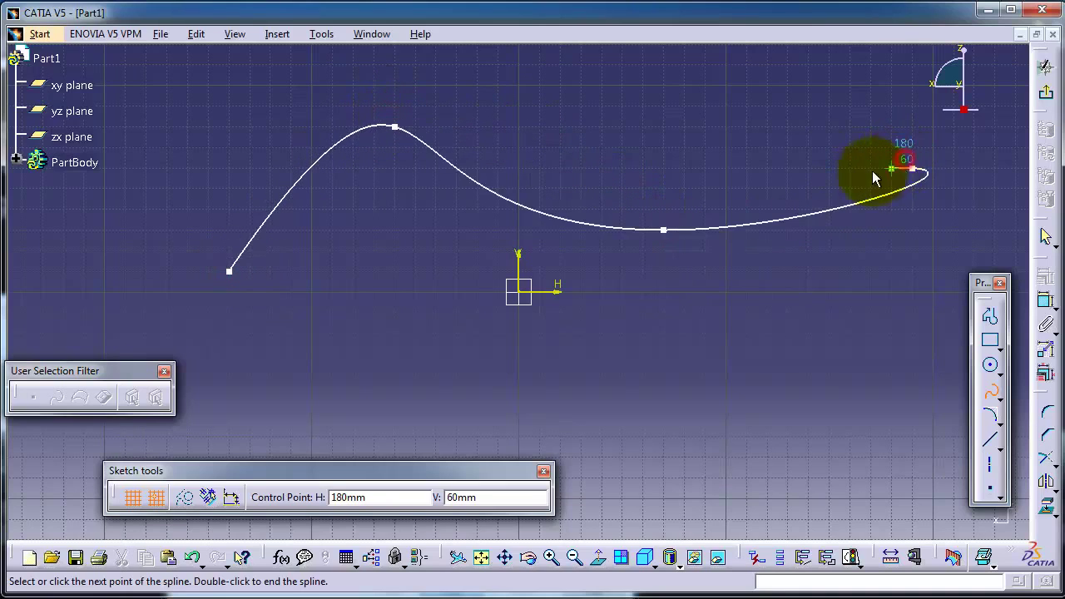
{"action": "right_click", "coordinate": [909, 183]}
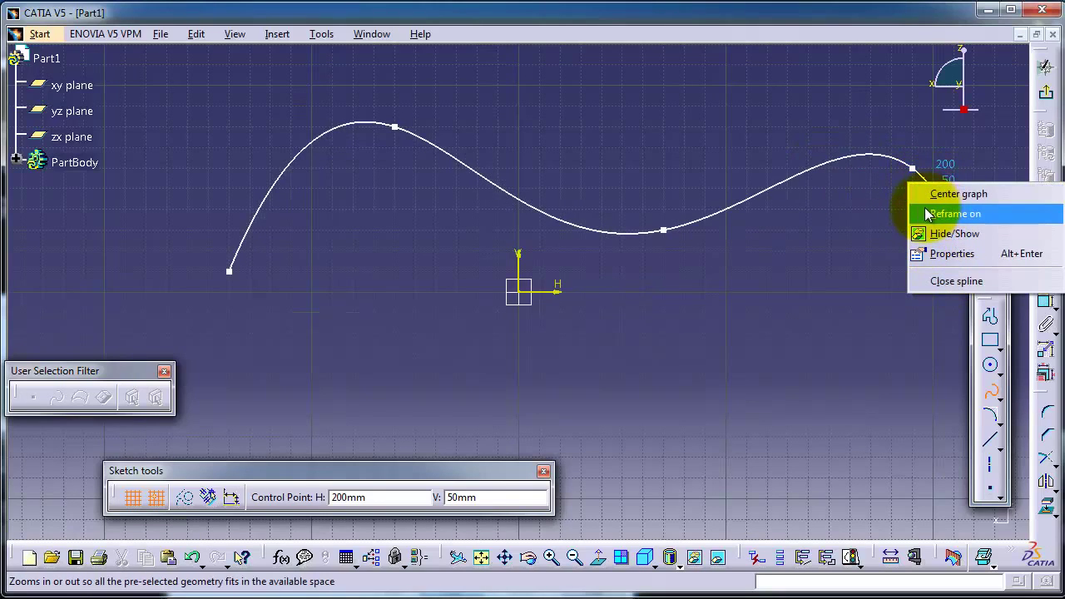
{"action": "left_click", "coordinate": [938, 194]}
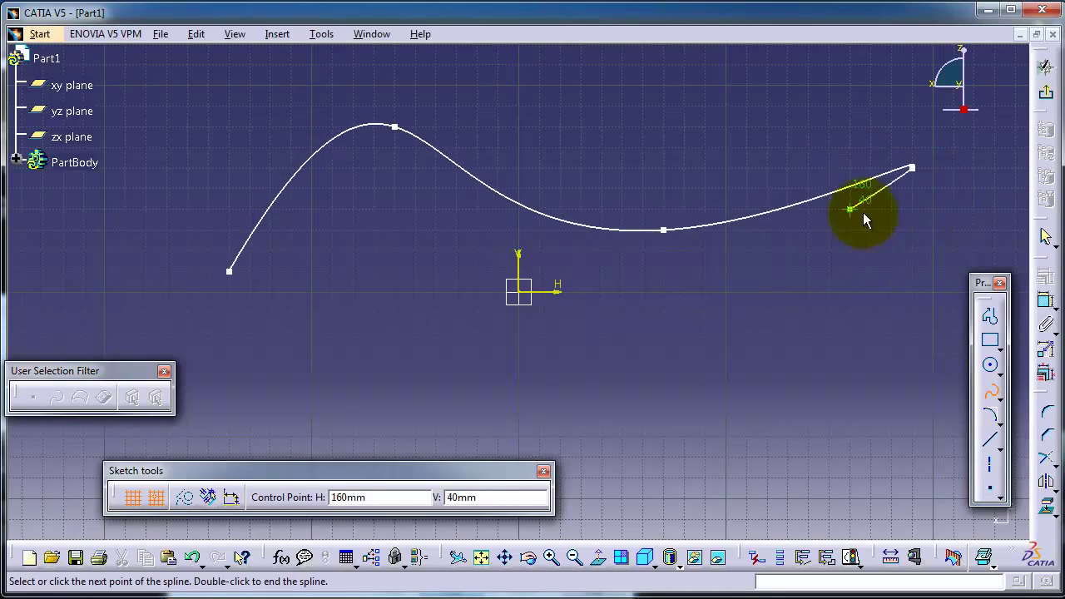
{"action": "double_click", "coordinate": [957, 189]}
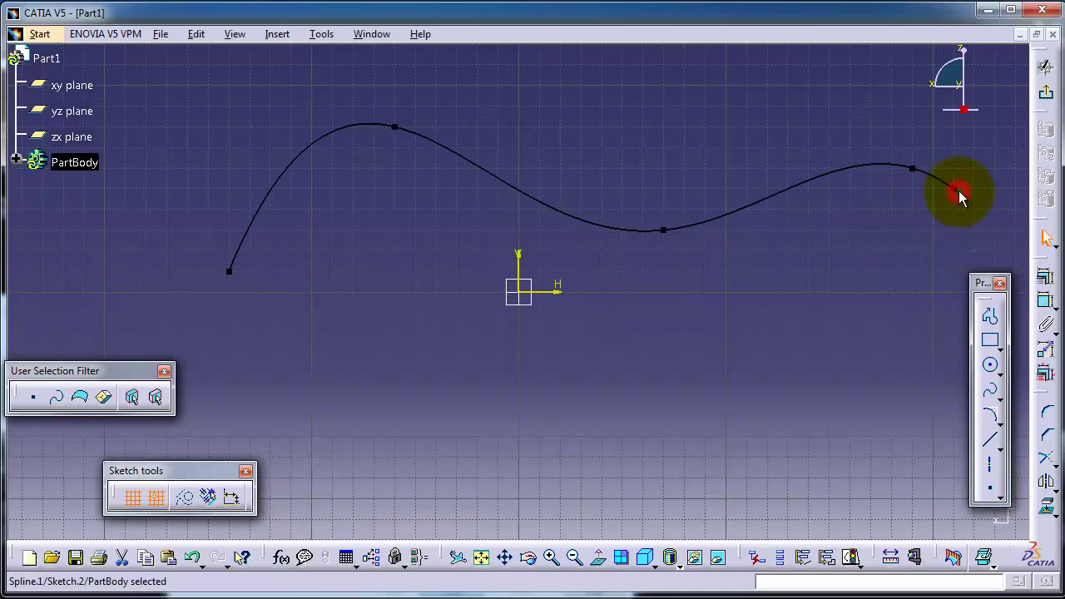
{"action": "middle_click_drag", "start_coordinate": [697, 197], "coordinate": [604, 181]}
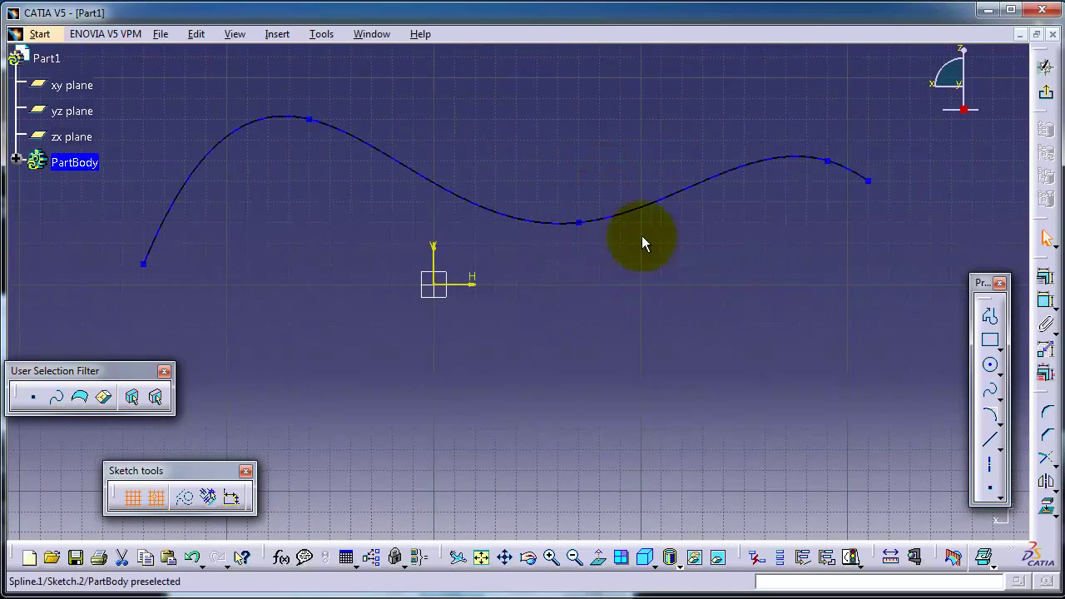
{"action": "middle_click_drag", "start_coordinate": [580, 275], "coordinate": [624, 295]}
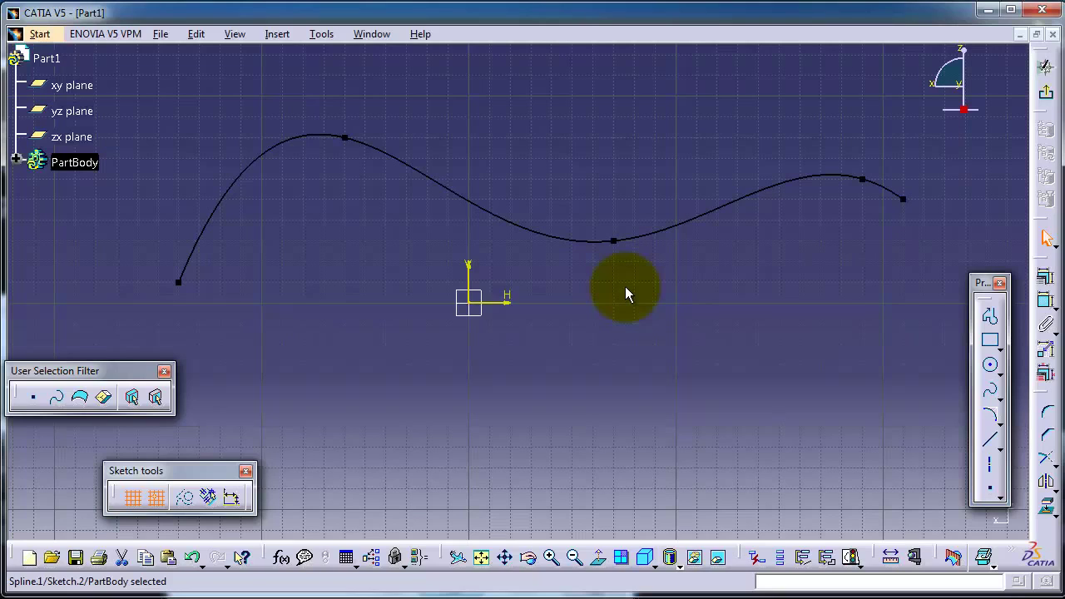
{"action": "middle_click_drag", "start_coordinate": [613, 219], "coordinate": [583, 226]}
{"action": "left_click", "coordinate": [586, 226]}
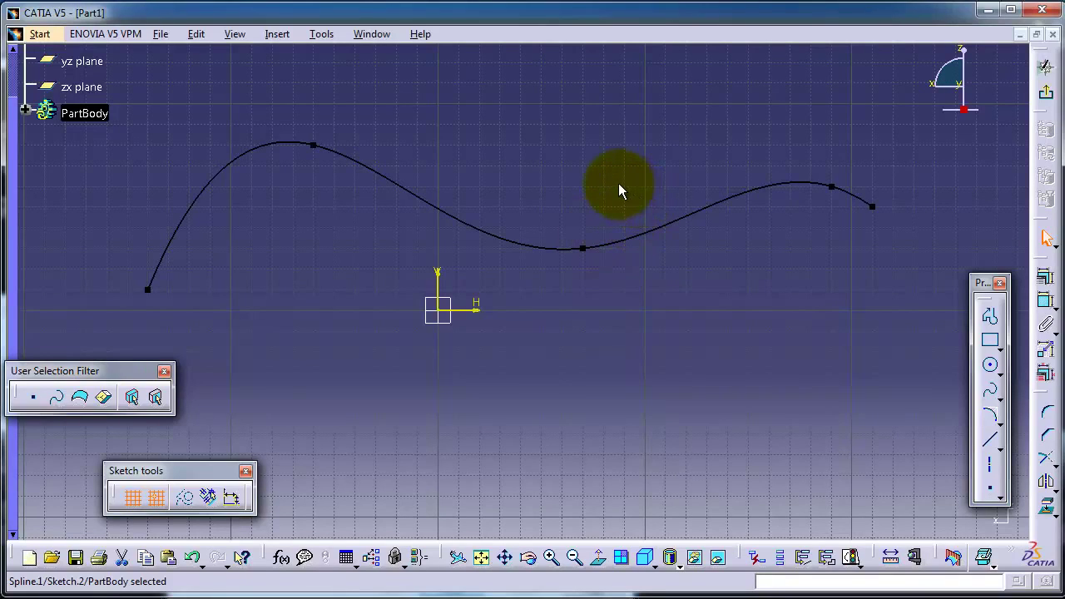
{"action": "scroll", "coordinate": [618, 184], "scroll_direction": "up", "scroll_amount": 1}
{"action": "middle_click_drag", "start_coordinate": [616, 184], "coordinate": [537, 187]}
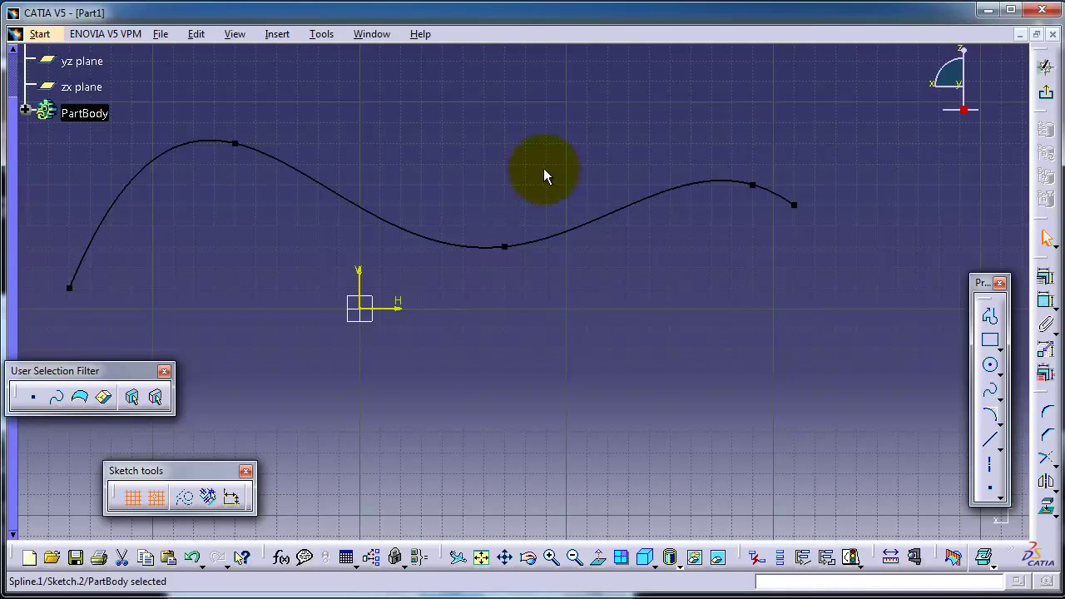
{"action": "middle_click_drag", "start_coordinate": [500, 170], "coordinate": [544, 150]}
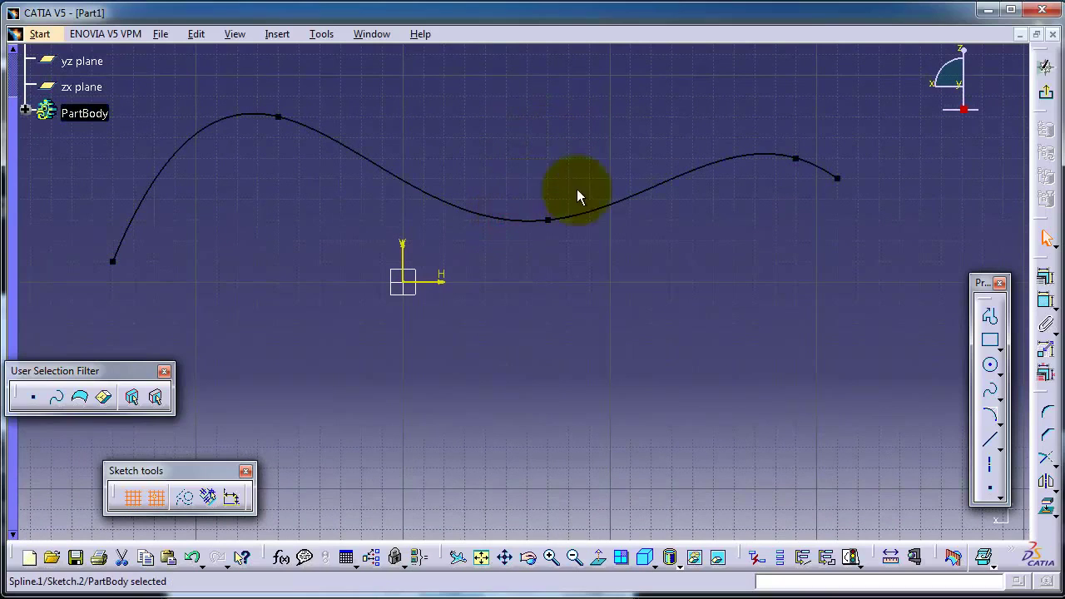
Step: Reshape the spline by moving its last point down and outward, both crest points higher, and the middle point slightly lower
{"action": "left_click", "coordinate": [796, 159]}
{"action": "left_click", "coordinate": [548, 220]}
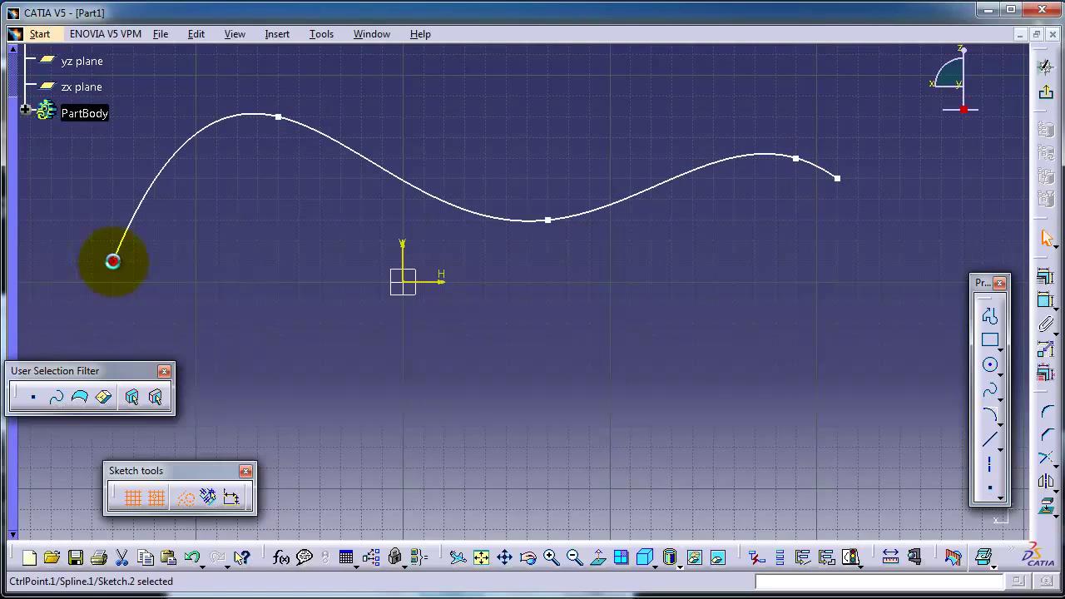
{"action": "left_click_drag", "start_coordinate": [839, 179], "coordinate": [920, 242]}
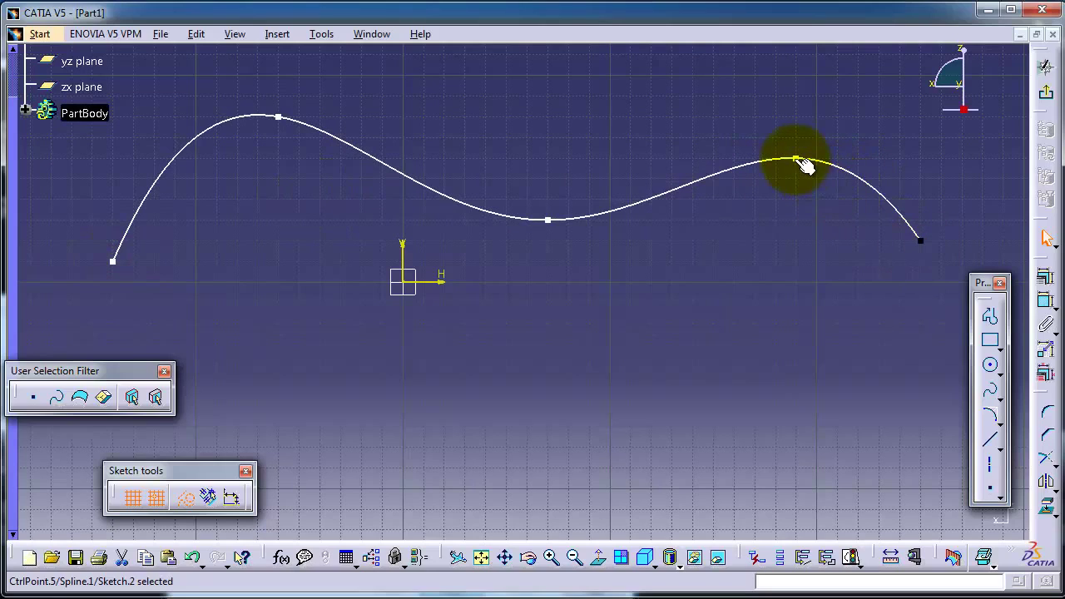
{"action": "left_click_drag", "start_coordinate": [798, 161], "coordinate": [775, 117]}
{"action": "left_click_drag", "start_coordinate": [547, 220], "coordinate": [507, 244]}
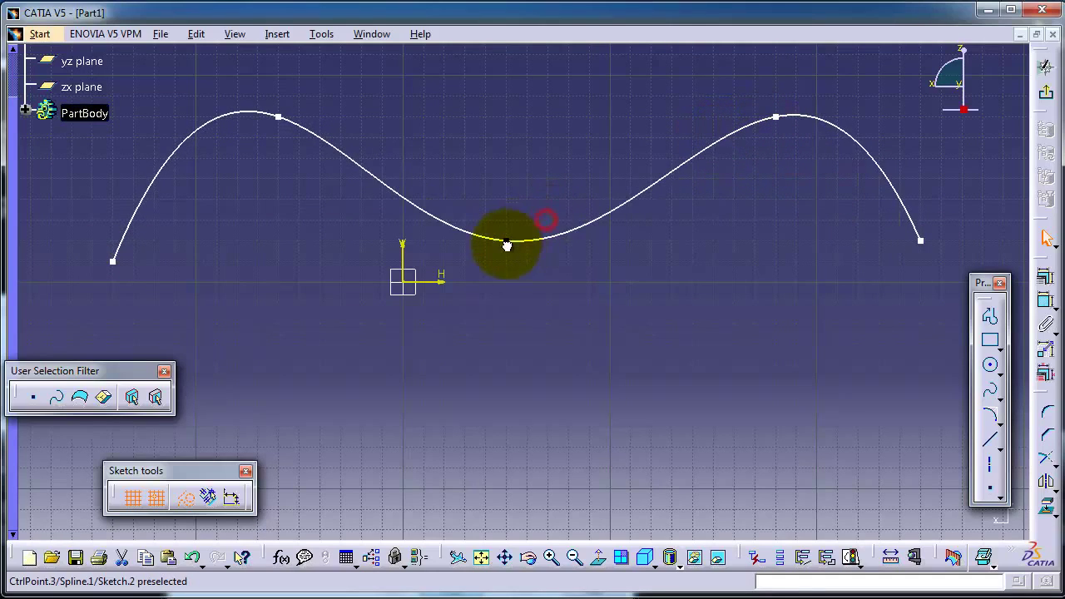
{"action": "left_click_drag", "start_coordinate": [278, 116], "coordinate": [230, 106]}
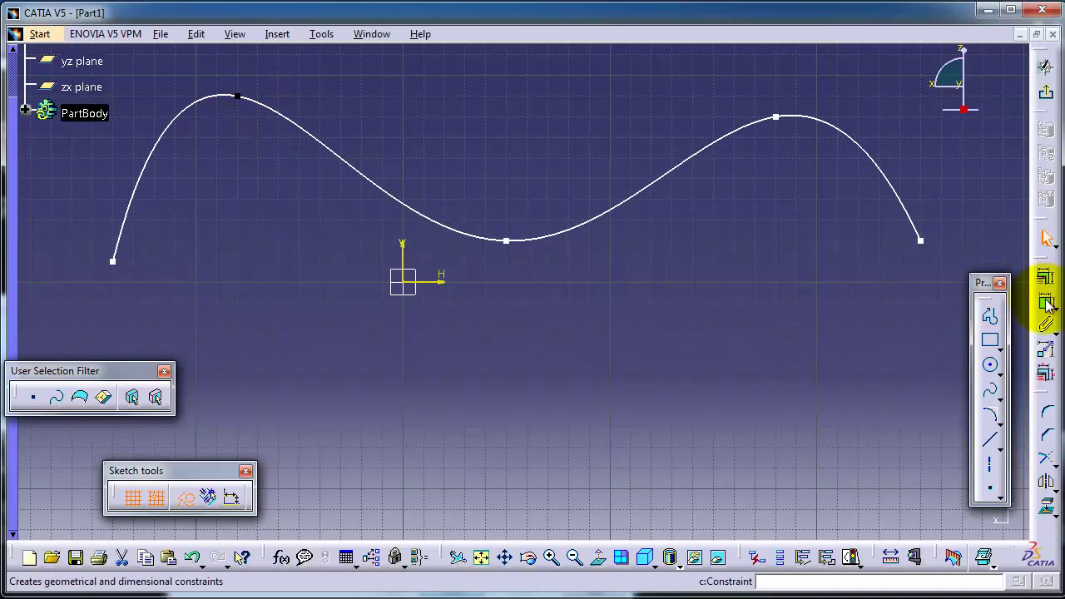
Step: Constrain the distance between the spline's second and middle control points to 150 mm, placing the dimension below the curve
{"action": "left_click", "coordinate": [1046, 304]}
{"action": "left_click", "coordinate": [237, 98]}
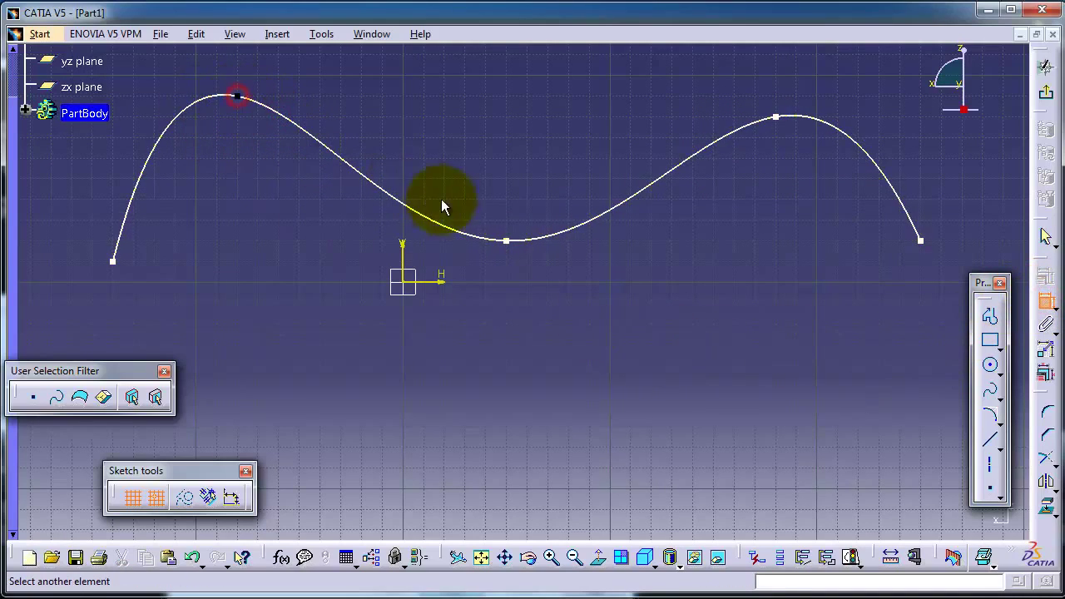
{"action": "left_click", "coordinate": [519, 244]}
{"action": "left_click", "coordinate": [400, 330]}
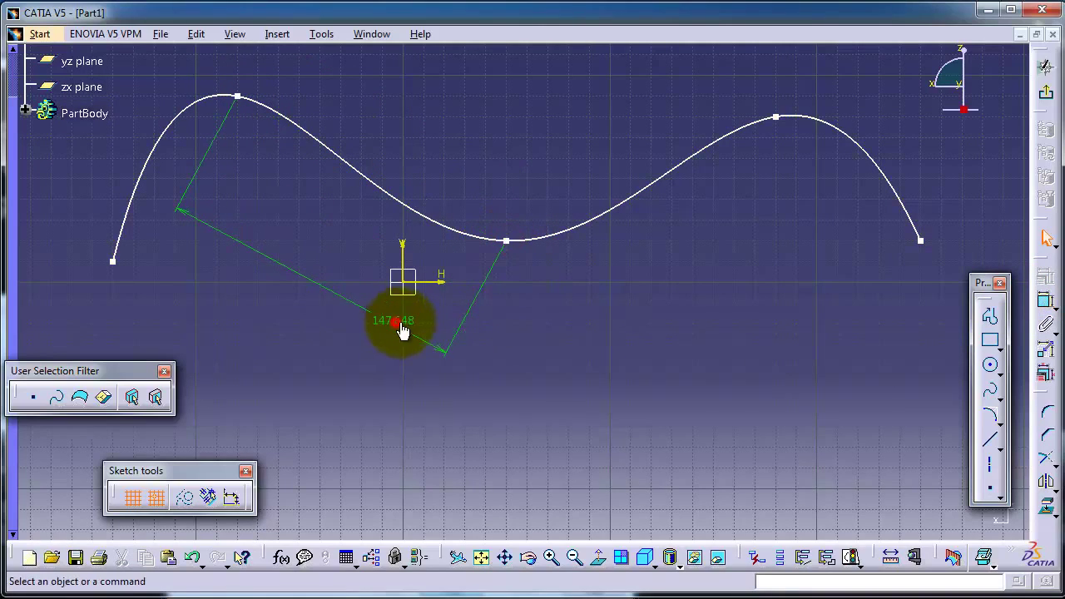
{"action": "double_click", "coordinate": [414, 331]}
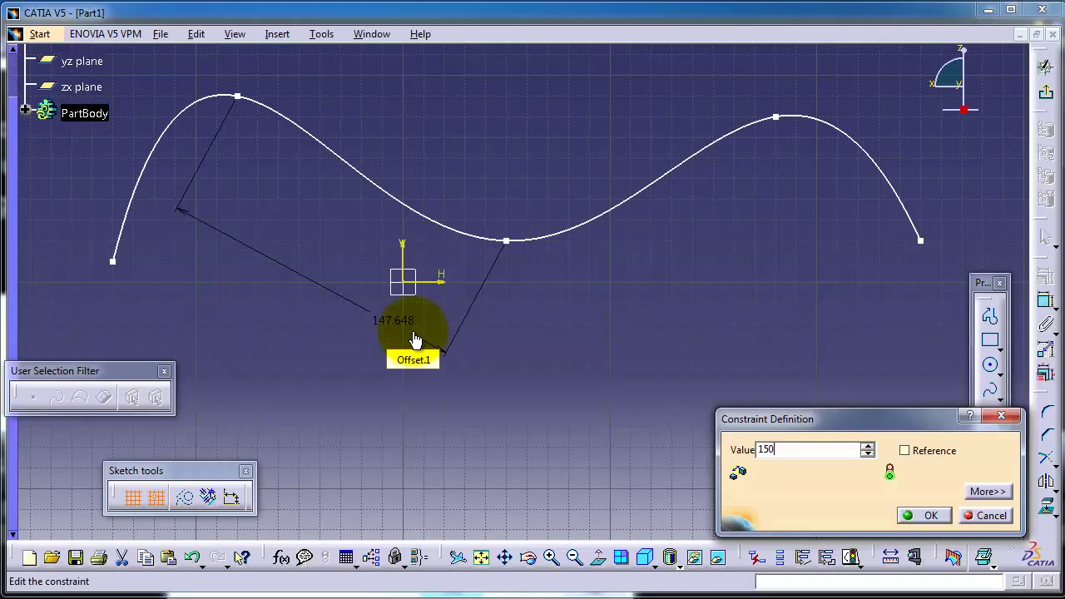
{"action": "key", "text": "Return"}
Step: Constrain the distance between the spline's two end points to 400 mm, placing the dimension below the curve
{"action": "left_click", "coordinate": [113, 259]}
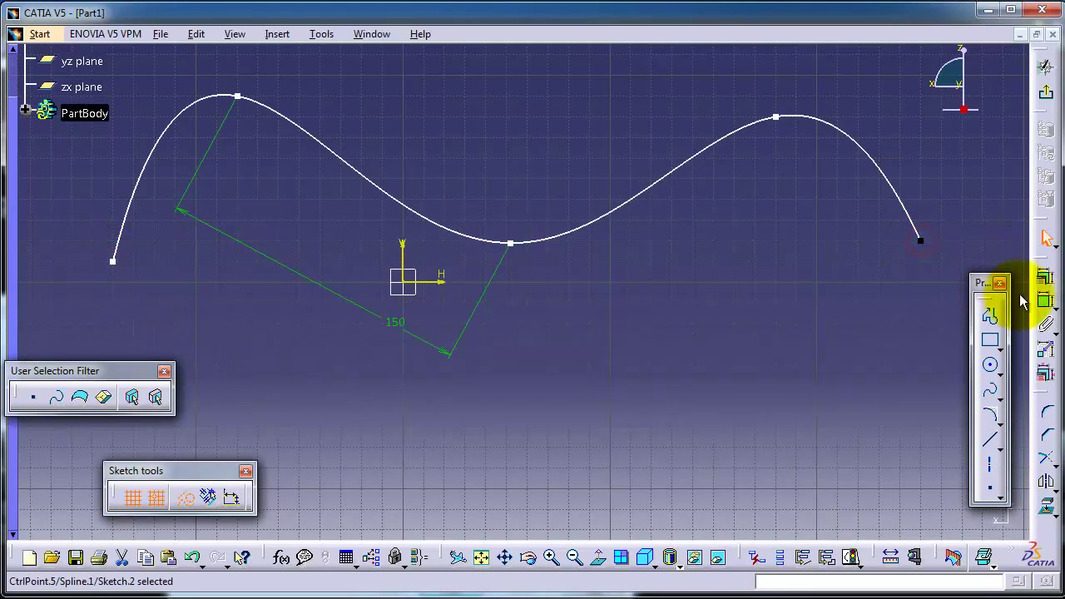
{"action": "left_click", "coordinate": [1045, 300]}
{"action": "left_click", "coordinate": [112, 261]}
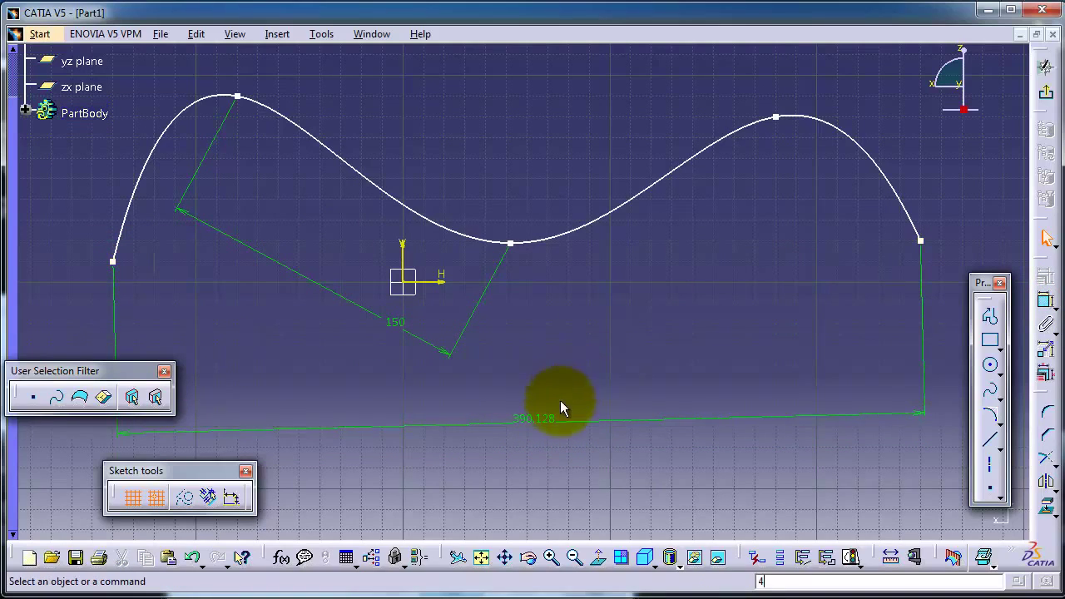
{"action": "double_click", "coordinate": [551, 420]}
{"action": "type", "text": "400"}
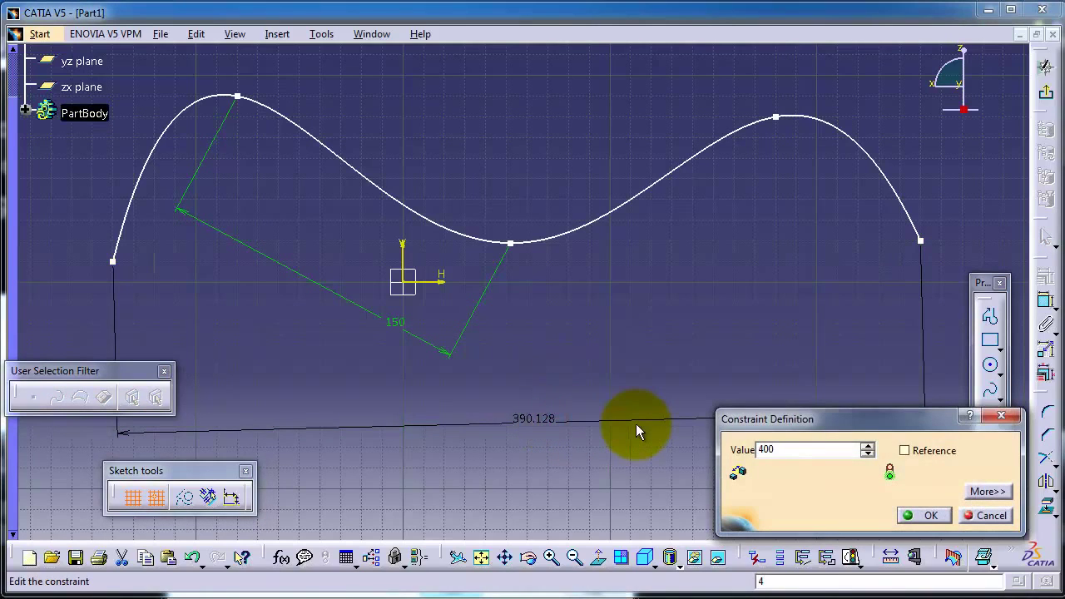
{"action": "key", "text": "Return"}
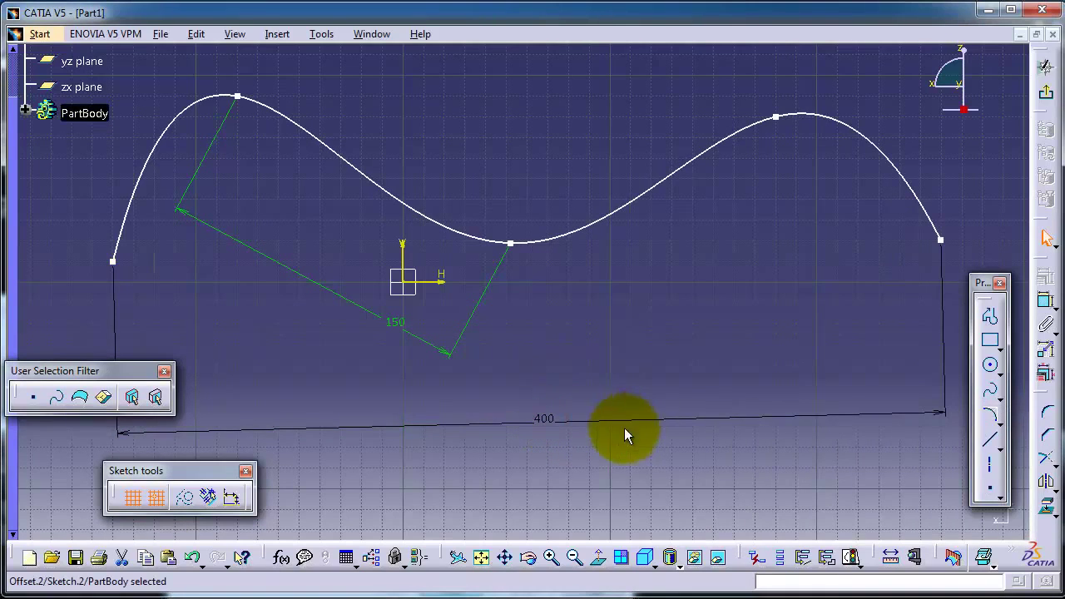
{"action": "middle_click_drag", "start_coordinate": [602, 336], "coordinate": [593, 37]}
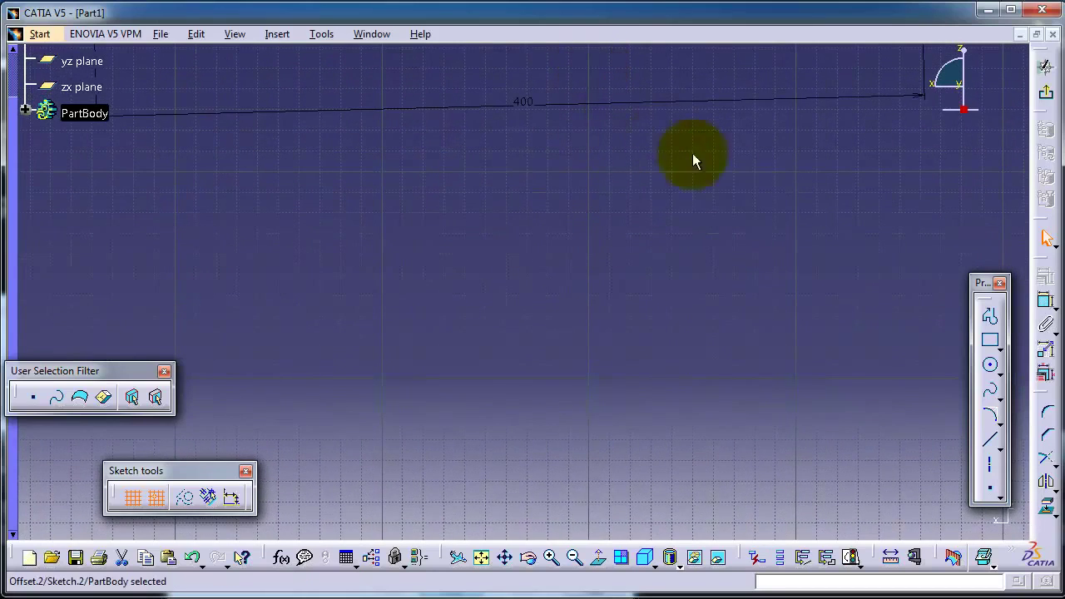
Step: Draw a four-point spline below the 400 mm dimension, ending at H 20 mm, V -190 mm, and close it
{"action": "left_click", "coordinate": [990, 389]}
{"action": "left_click", "coordinate": [299, 253]}
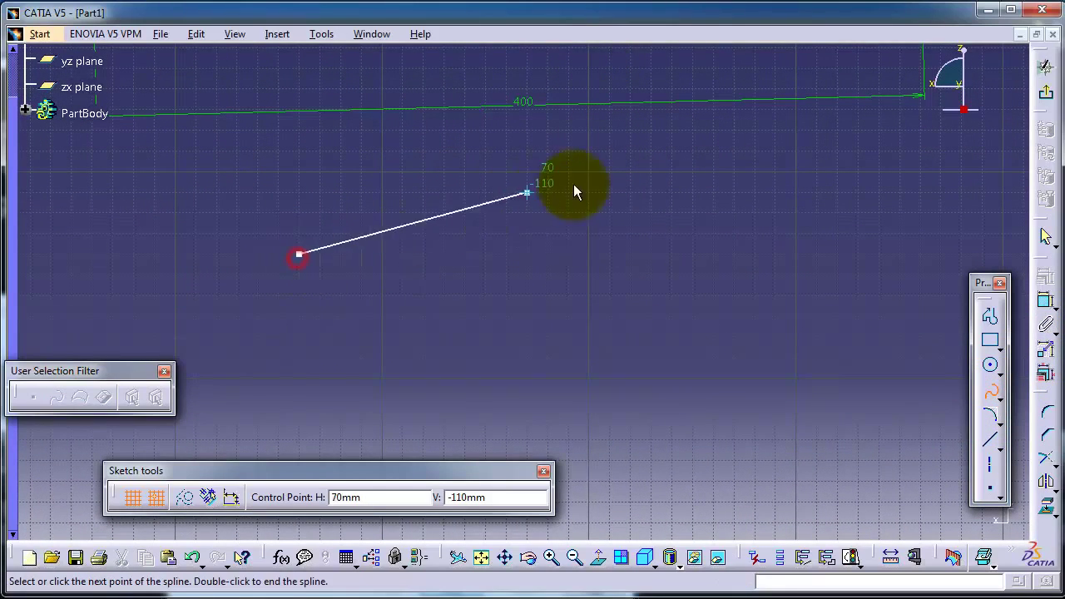
{"action": "left_click", "coordinate": [651, 192]}
{"action": "left_click", "coordinate": [754, 377]}
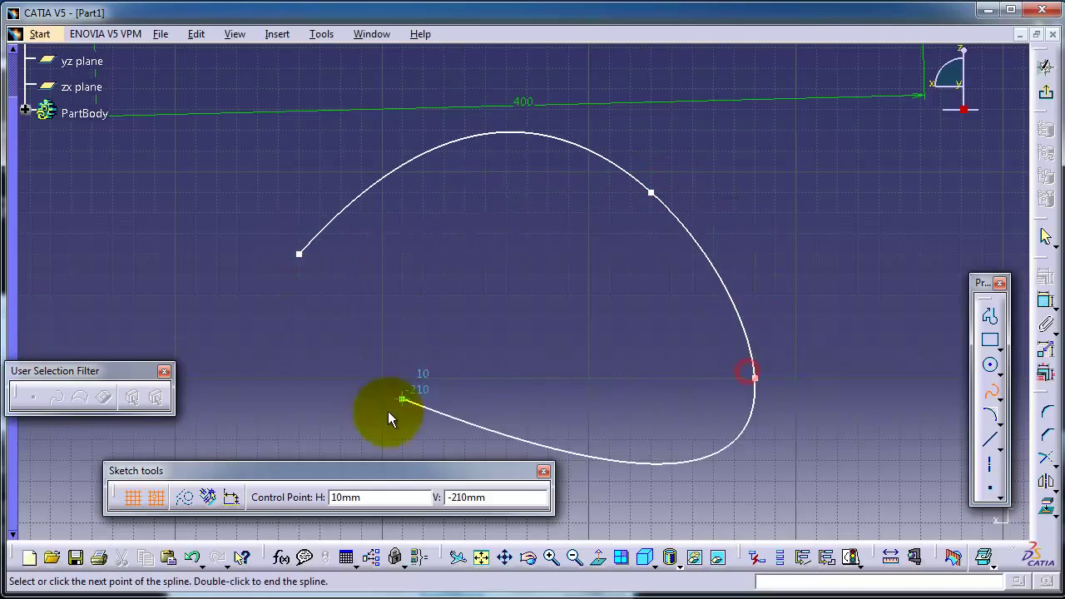
{"action": "right_click", "coordinate": [424, 360]}
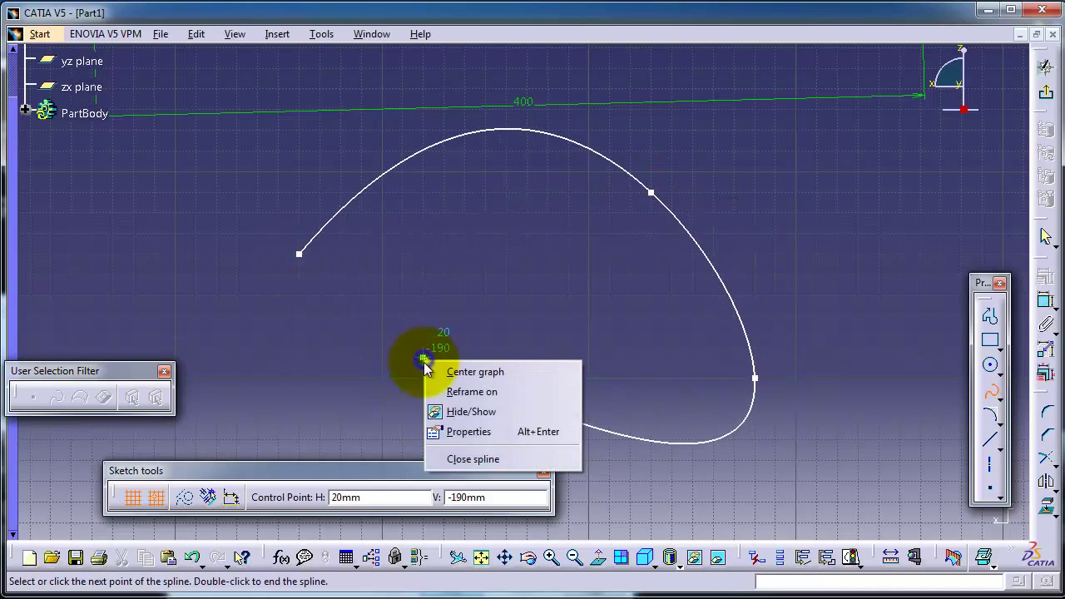
{"action": "left_click", "coordinate": [456, 463]}
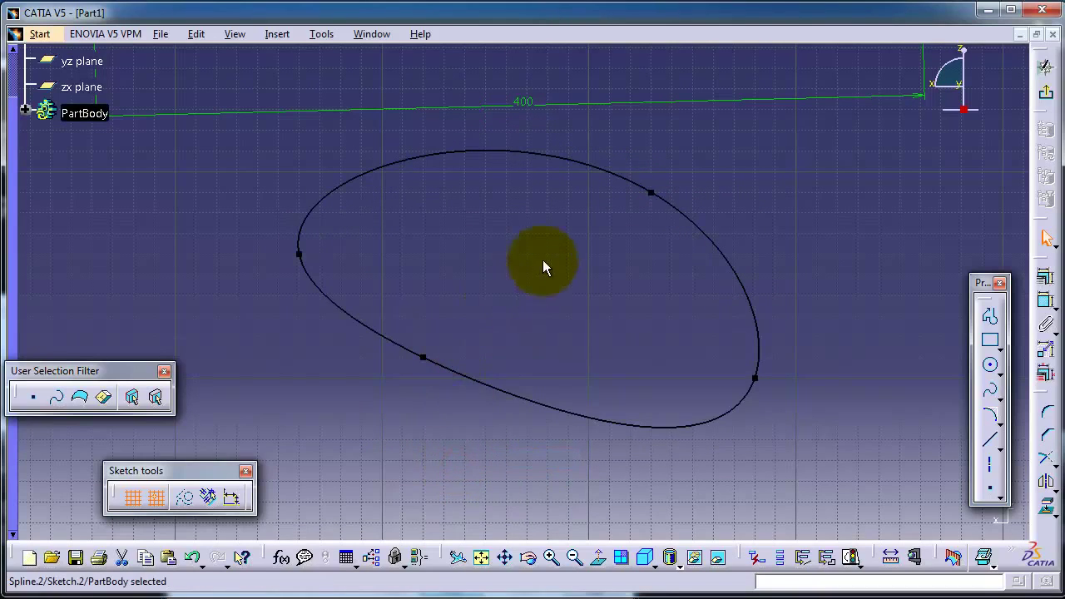
Step: Shift the whole closed spline to the left and slightly up, and lower its bottom-left control point
{"action": "middle_click_drag", "start_coordinate": [543, 266], "coordinate": [526, 290]}
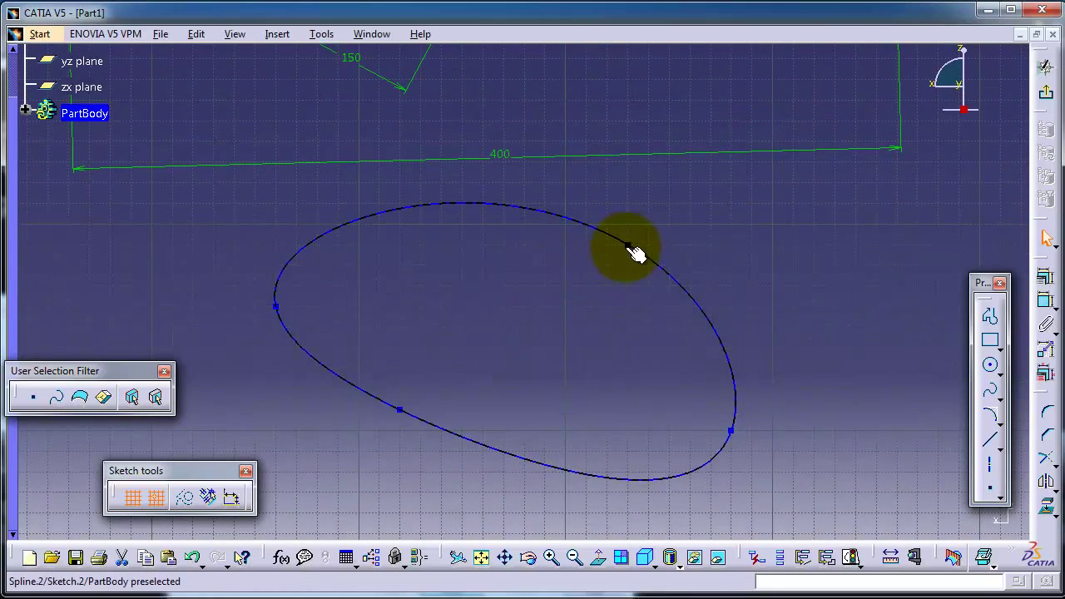
{"action": "mouse_move", "coordinate": [636, 254]}
{"action": "left_mouse_down"}
{"action": "mouse_move", "coordinate": [687, 240]}
{"action": "mouse_move", "coordinate": [480, 229]}
{"action": "mouse_move", "coordinate": [521, 229]}
{"action": "left_mouse_up"}
{"action": "left_click_drag", "start_coordinate": [277, 389], "coordinate": [276, 472]}
{"action": "mouse_move", "coordinate": [401, 389]}
{"action": "middle_mouse_down"}
{"action": "mouse_move", "coordinate": [390, 395]}
{"action": "mouse_move", "coordinate": [433, 404]}
{"action": "middle_mouse_up"}
Step: Try to dimension the distance between two control points of the closed spline, and delete that dimension
{"action": "left_click", "coordinate": [1046, 303]}
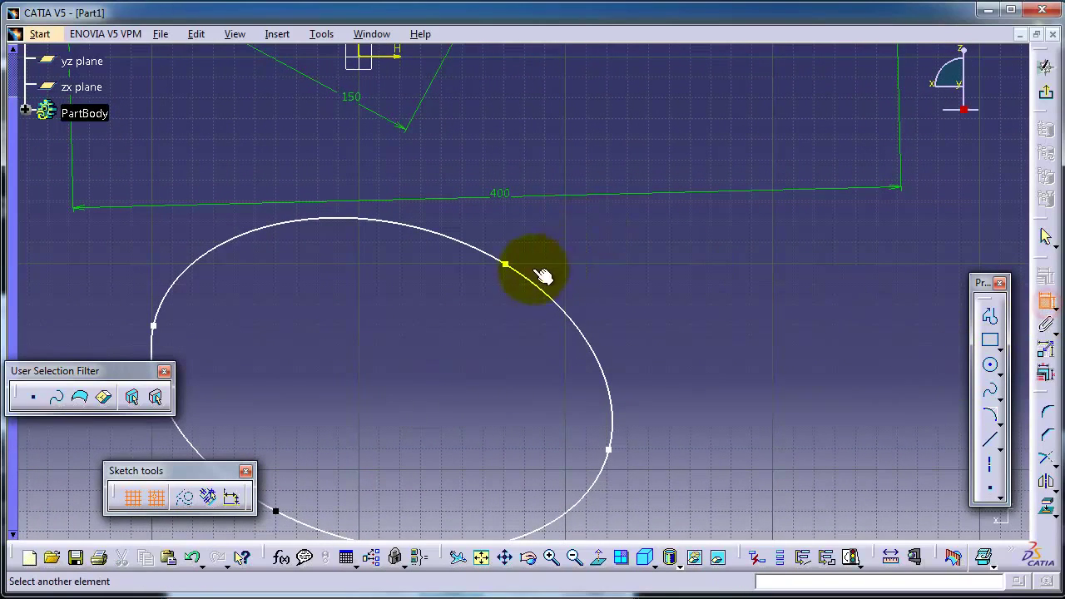
{"action": "left_click", "coordinate": [508, 267]}
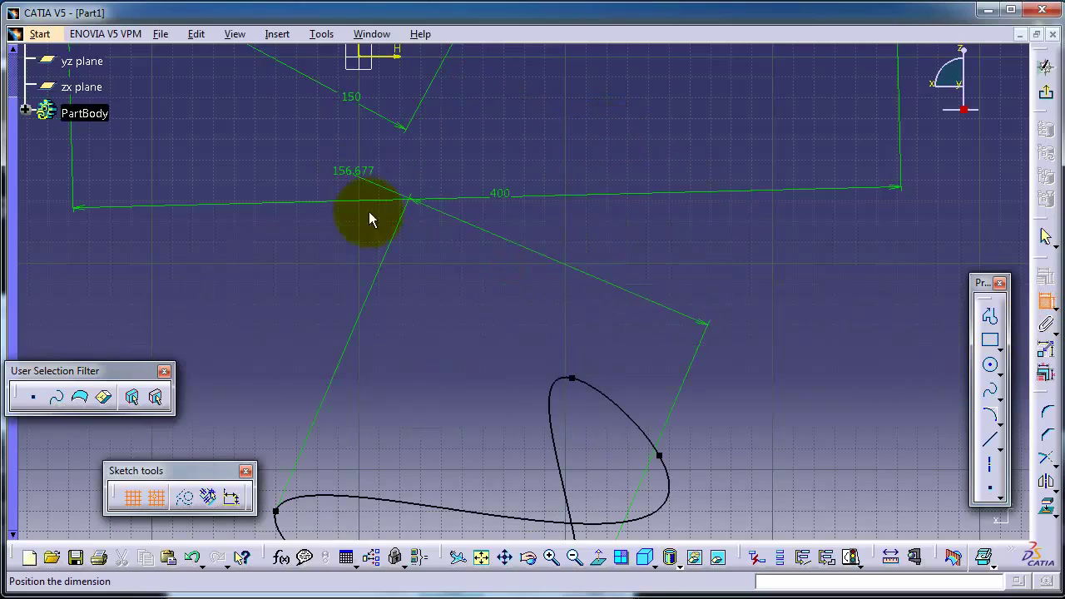
{"action": "mouse_move", "coordinate": [587, 143]}
{"action": "middle_mouse_down"}
{"action": "mouse_move", "coordinate": [458, 340]}
{"action": "mouse_move", "coordinate": [452, 381]}
{"action": "middle_mouse_up"}
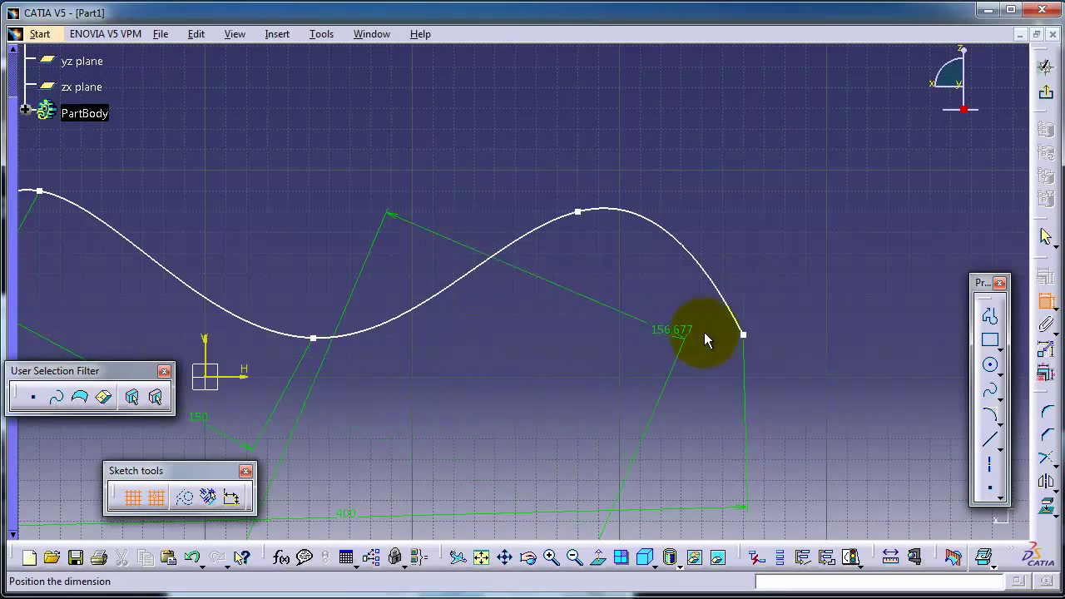
{"action": "left_click", "coordinate": [740, 335]}
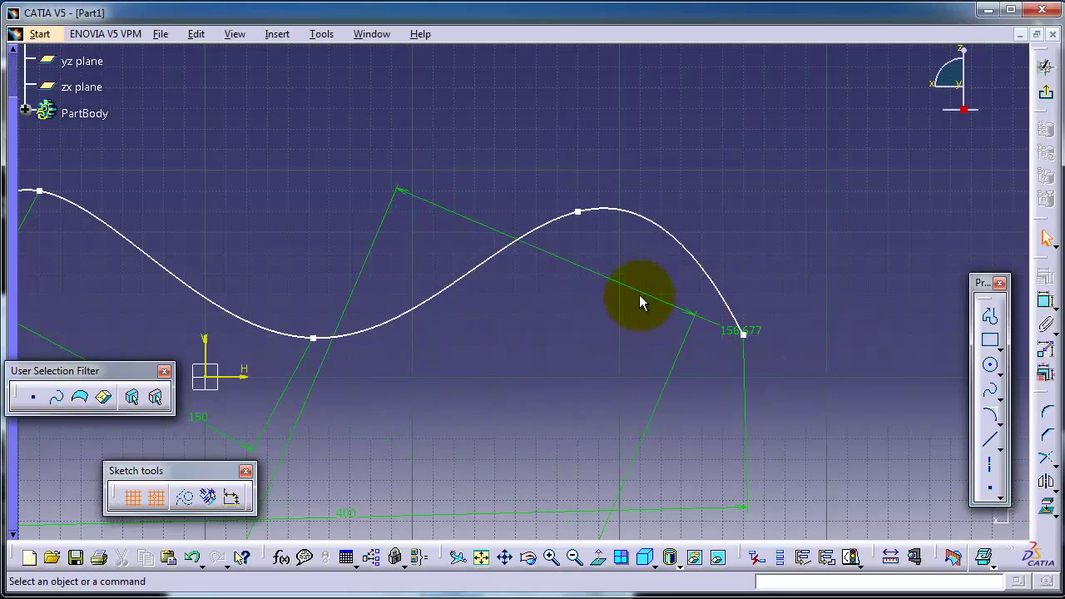
{"action": "right_click", "coordinate": [662, 304]}
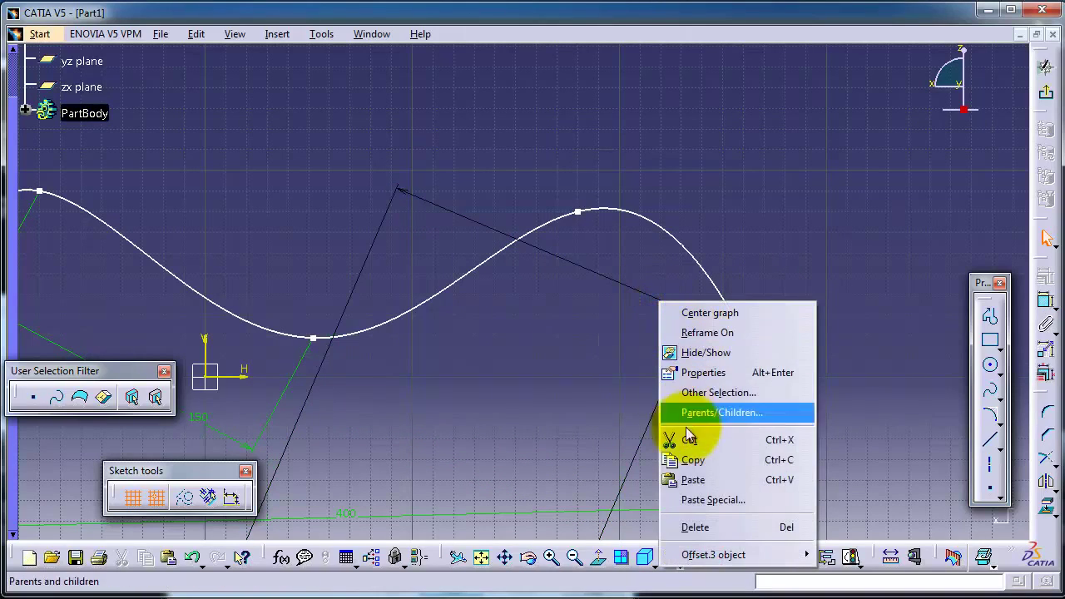
{"action": "left_click", "coordinate": [696, 527]}
Step: Uncross the closed spline by moving its lowest control point to the upper left, and shift the whole curve up beneath the open spline
{"action": "mouse_move", "coordinate": [557, 450]}
{"action": "middle_mouse_down"}
{"action": "mouse_move", "coordinate": [707, 181]}
{"action": "mouse_move", "coordinate": [679, 140]}
{"action": "middle_mouse_up"}
{"action": "middle_click_drag", "start_coordinate": [586, 441], "coordinate": [578, 200]}
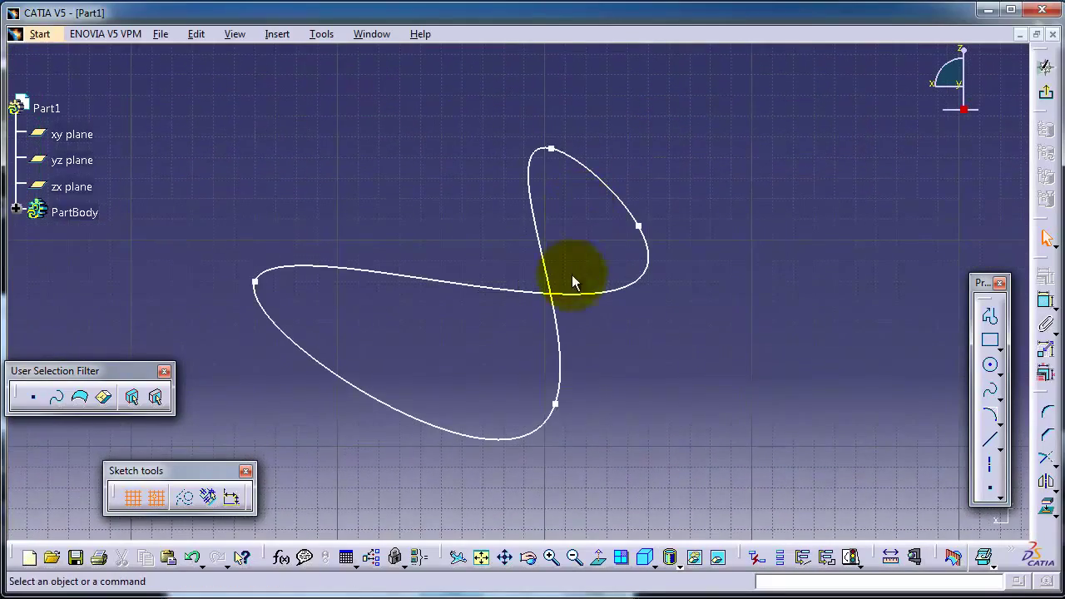
{"action": "left_click_drag", "start_coordinate": [553, 396], "coordinate": [335, 124]}
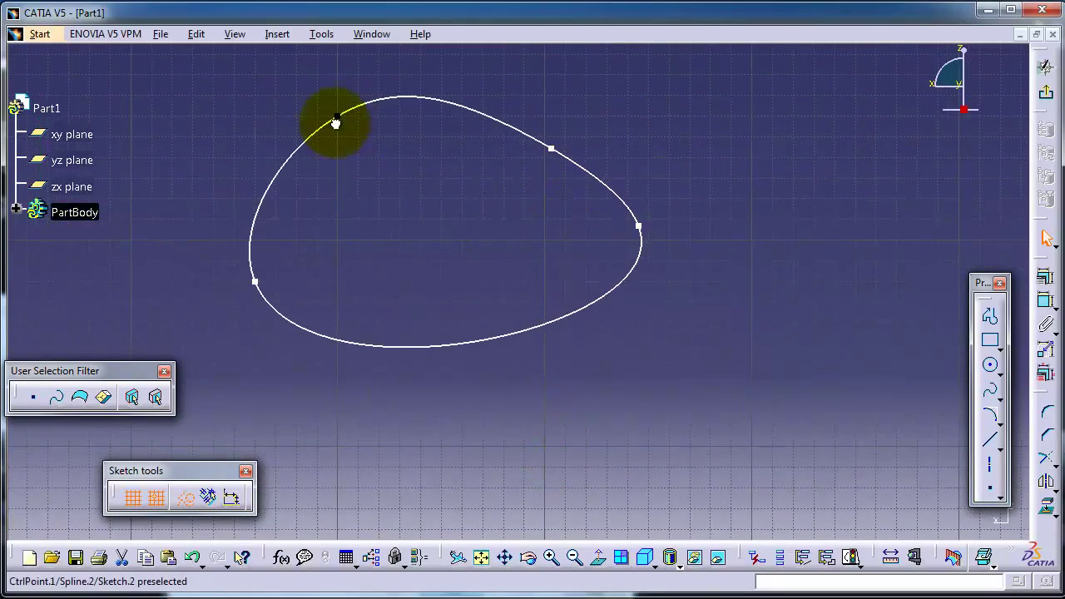
{"action": "mouse_move", "coordinate": [694, 152]}
{"action": "middle_mouse_down"}
{"action": "mouse_move", "coordinate": [436, 324]}
{"action": "mouse_move", "coordinate": [442, 430]}
{"action": "mouse_move", "coordinate": [595, 492]}
{"action": "middle_mouse_up"}
{"action": "left_click_drag", "start_coordinate": [431, 484], "coordinate": [535, 259]}
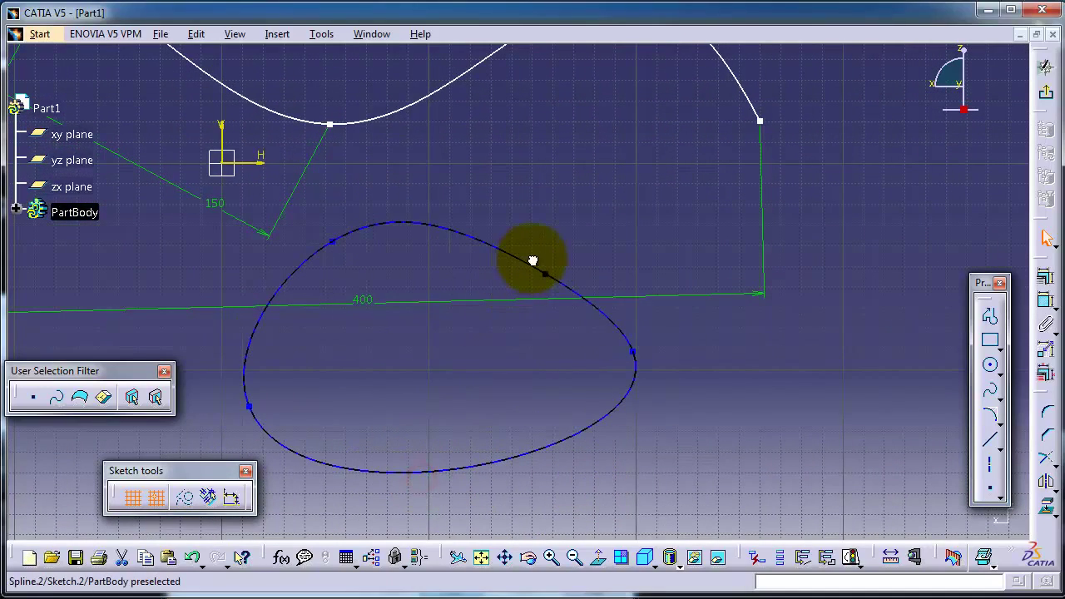
Step: Constrain the distance between the closed spline's upper-right control point and the open spline's right end point to 140 mm
{"action": "left_click", "coordinate": [1045, 277]}
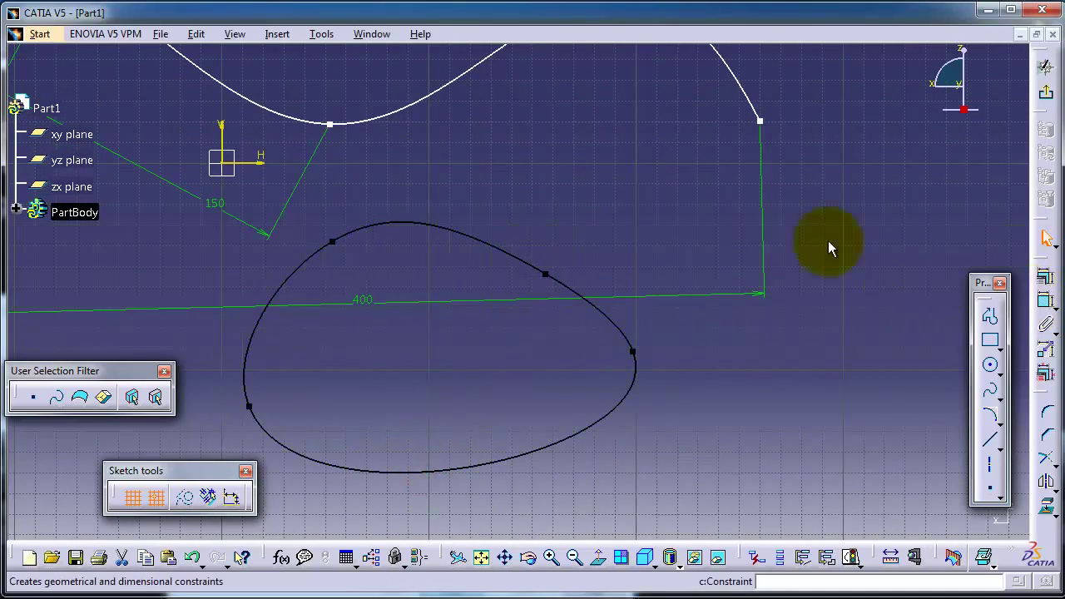
{"action": "left_click", "coordinate": [1045, 300]}
{"action": "left_click", "coordinate": [545, 275]}
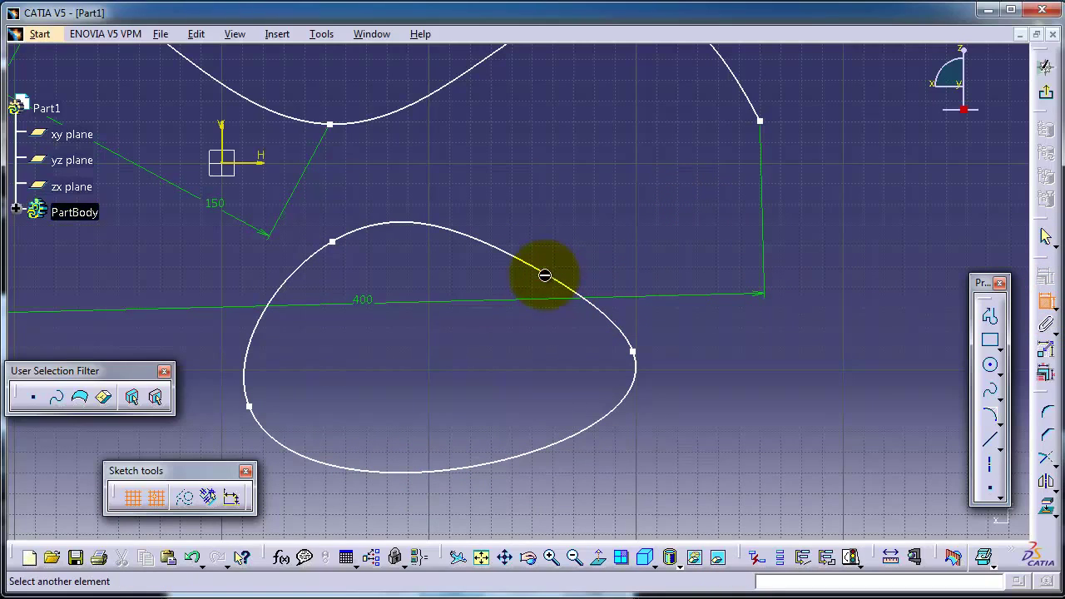
{"action": "left_click", "coordinate": [760, 122]}
{"action": "left_click", "coordinate": [848, 397]}
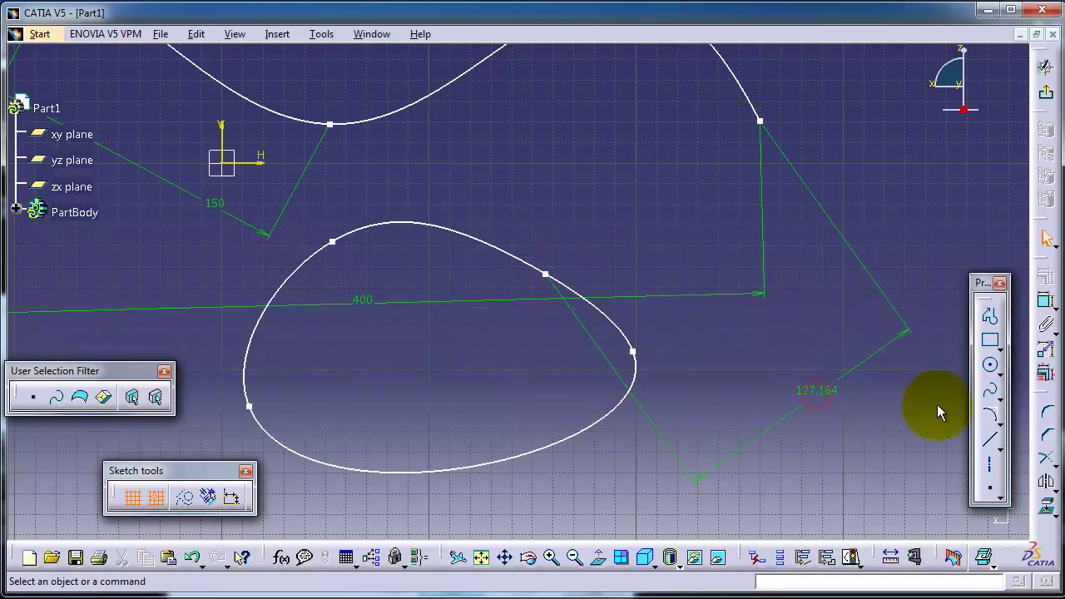
{"action": "double_click", "coordinate": [820, 389]}
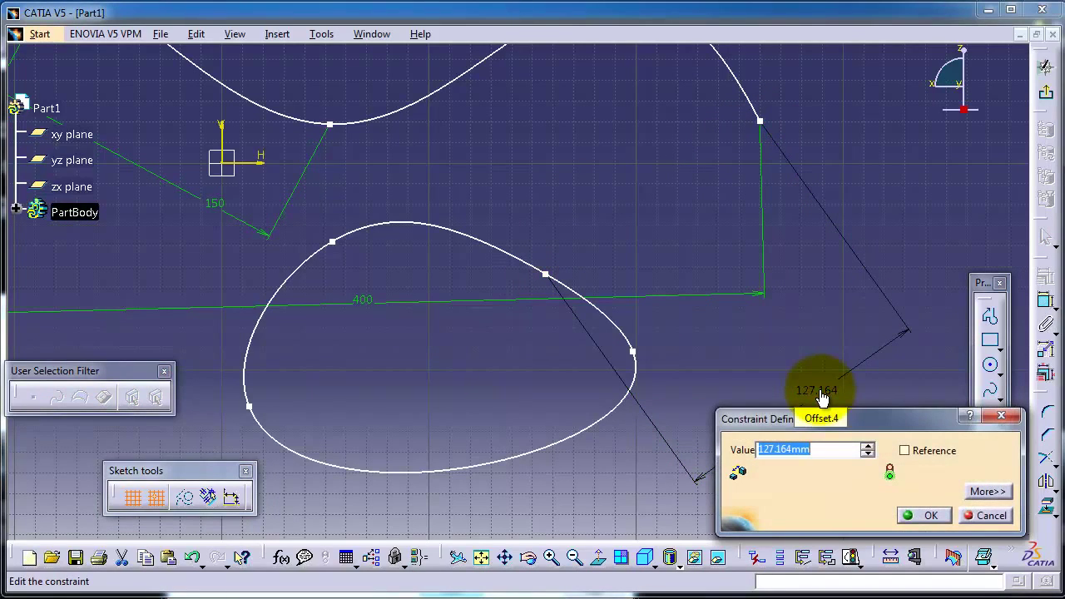
{"action": "key", "text": "Return"}
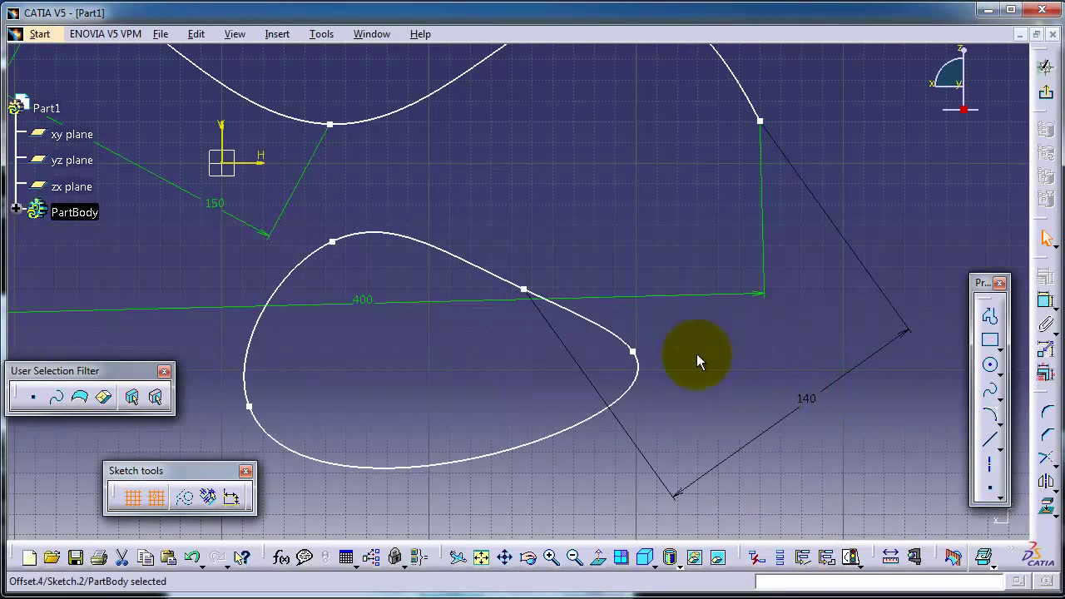
Step: Move the closed spline's rightmost control point down and inward, and select its left control point
{"action": "left_click_drag", "start_coordinate": [634, 353], "coordinate": [594, 390]}
{"action": "mouse_move", "coordinate": [595, 471]}
{"action": "middle_mouse_down"}
{"action": "mouse_move", "coordinate": [668, 333]}
{"action": "mouse_move", "coordinate": [587, 292]}
{"action": "middle_mouse_up"}
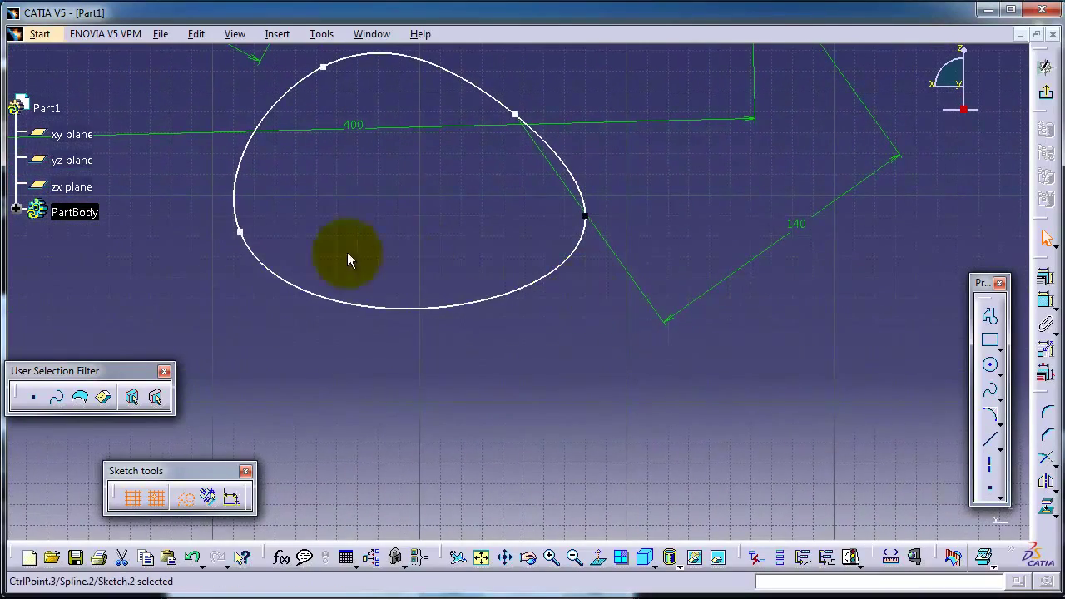
{"action": "left_click", "coordinate": [254, 254]}
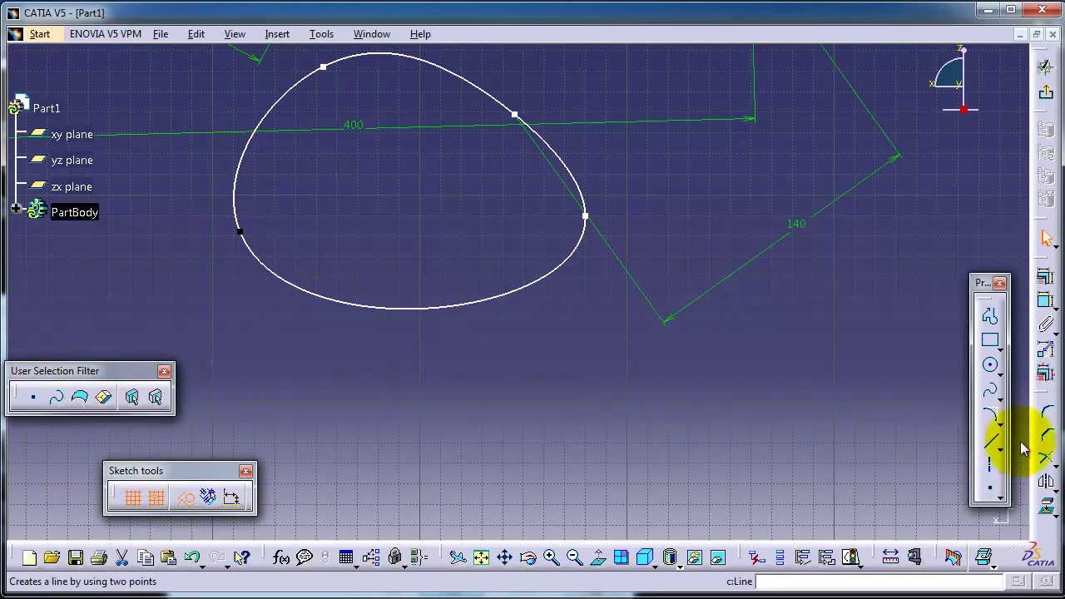
Step: Draw a line from the closed spline's left control point outward to the upper left
{"action": "left_click", "coordinate": [988, 439]}
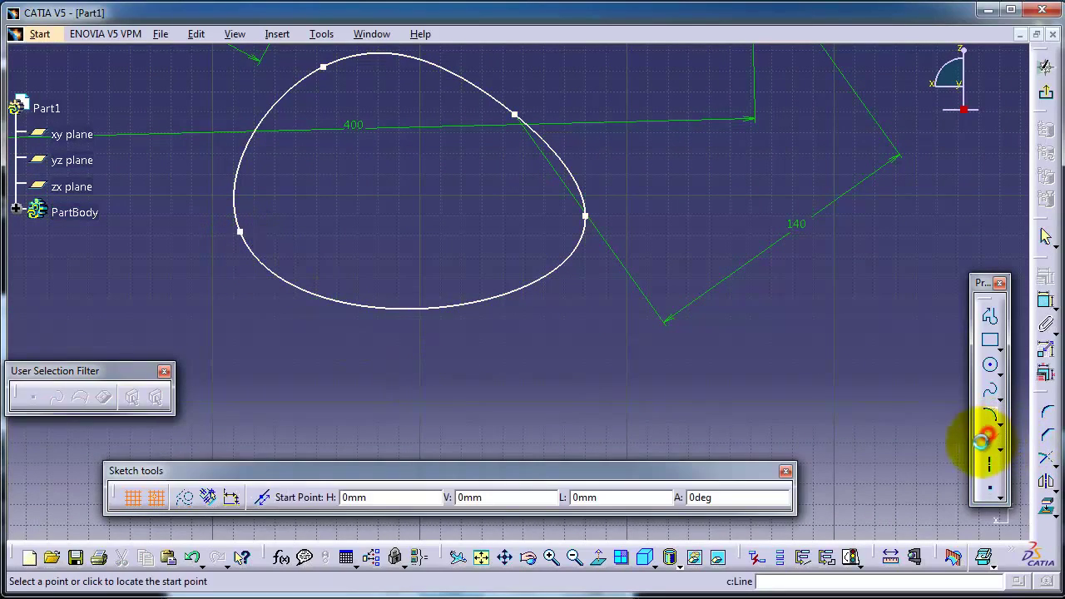
{"action": "left_click", "coordinate": [239, 232]}
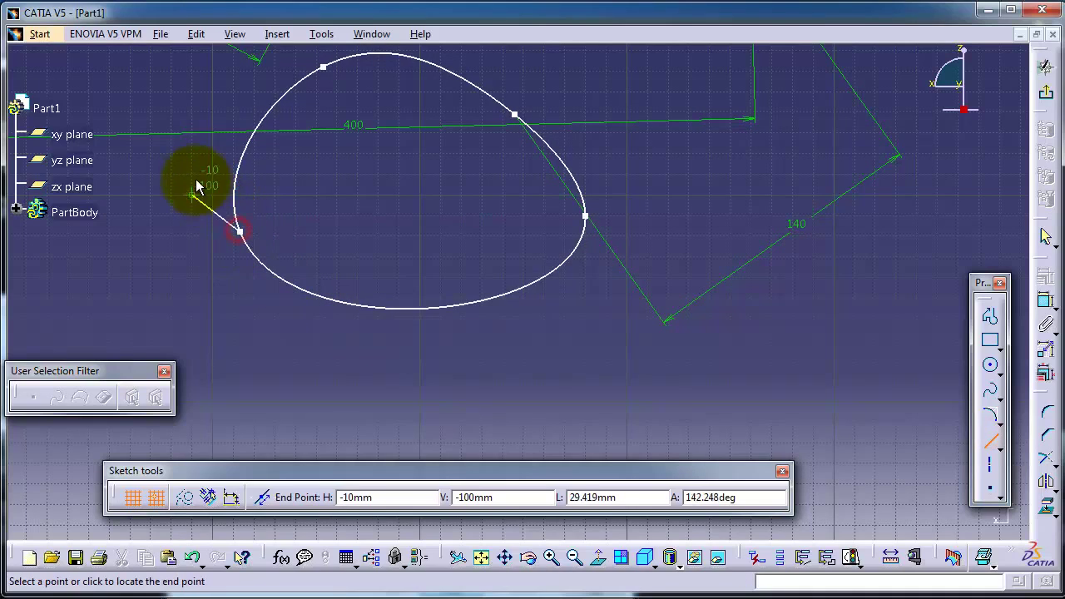
{"action": "left_click", "coordinate": [154, 98]}
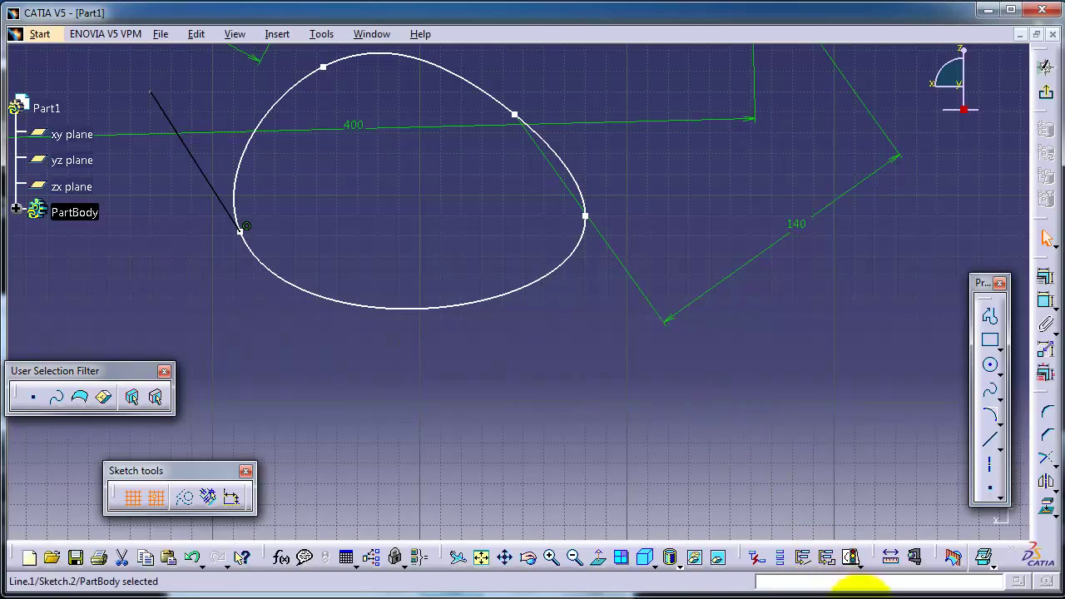
{"action": "middle_click_drag", "start_coordinate": [666, 375], "coordinate": [583, 264]}
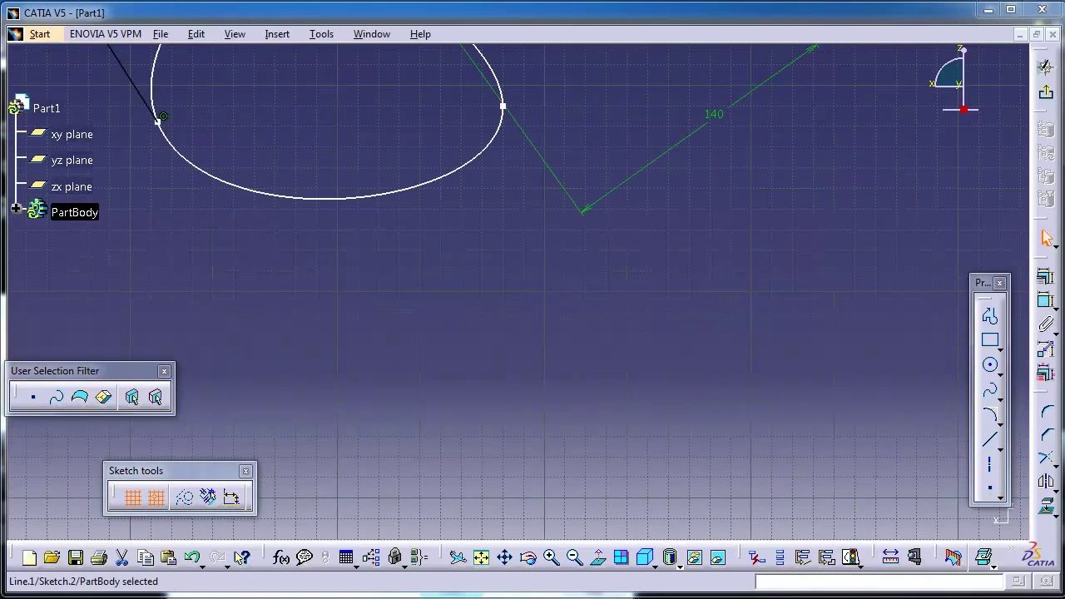
{"action": "left_click", "coordinate": [1001, 405]}
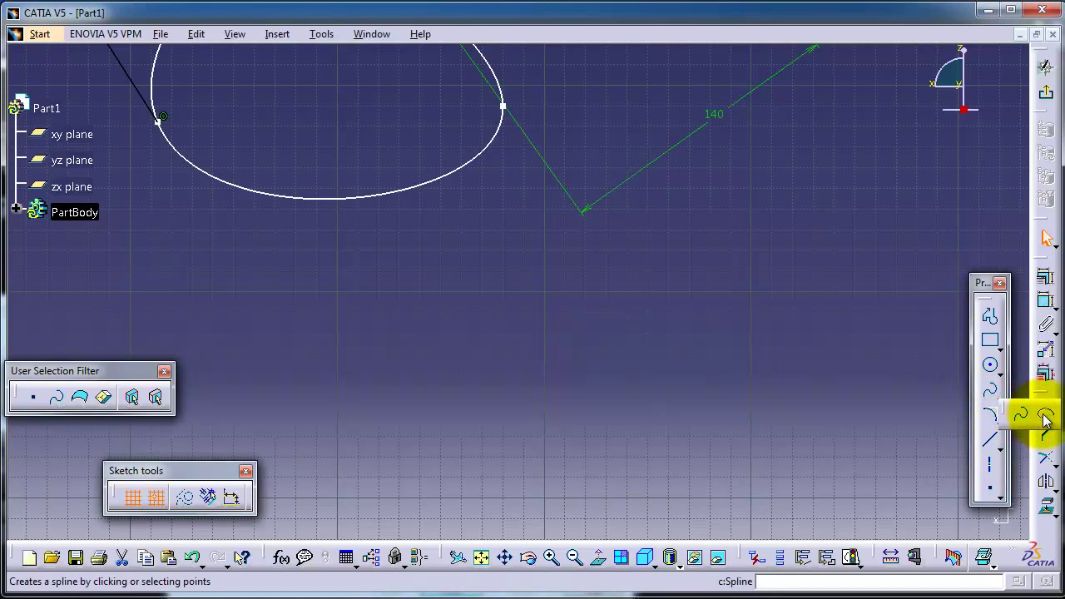
{"action": "left_click", "coordinate": [990, 439]}
{"action": "left_click", "coordinate": [497, 346]}
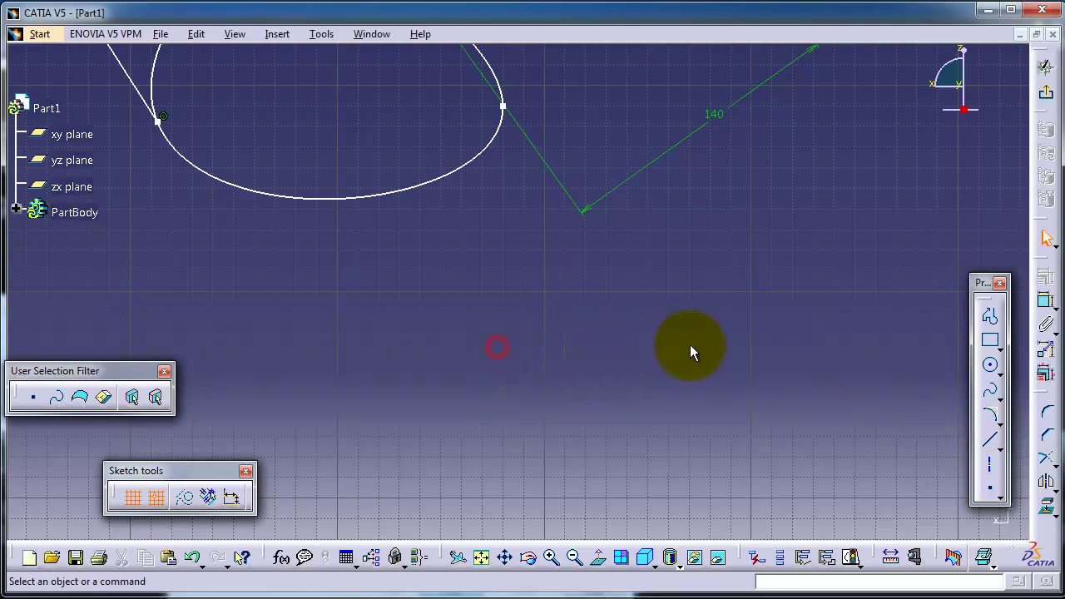
Step: Draw two slightly rising parallel lines below the closed spline, the upper about 210 mm long with its left end at H 130 mm, V -200 mm
{"action": "left_click", "coordinate": [996, 436]}
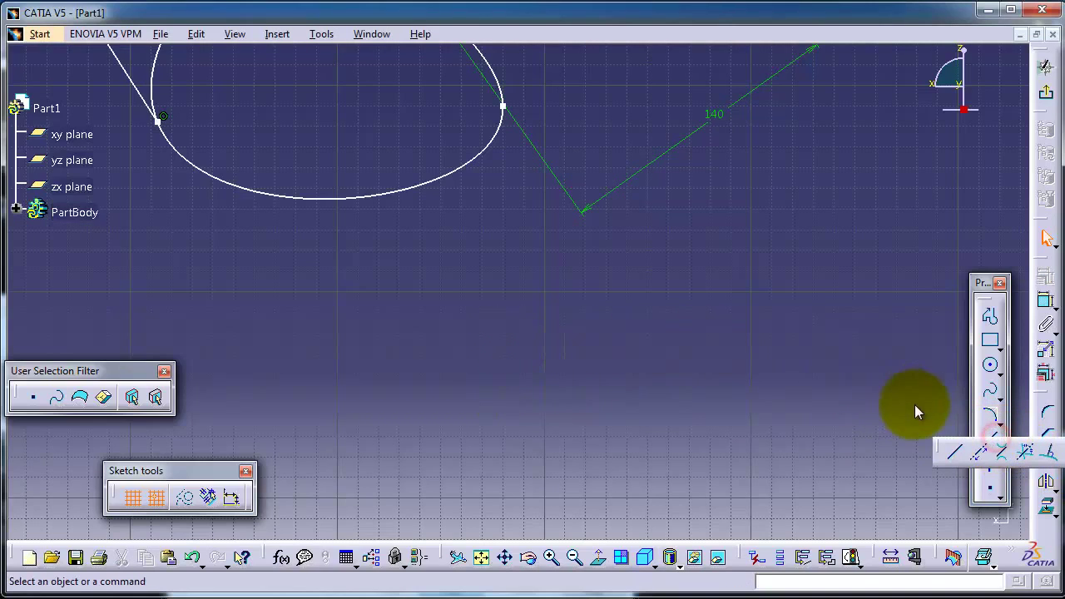
{"action": "left_click", "coordinate": [955, 450]}
{"action": "left_click", "coordinate": [834, 271]}
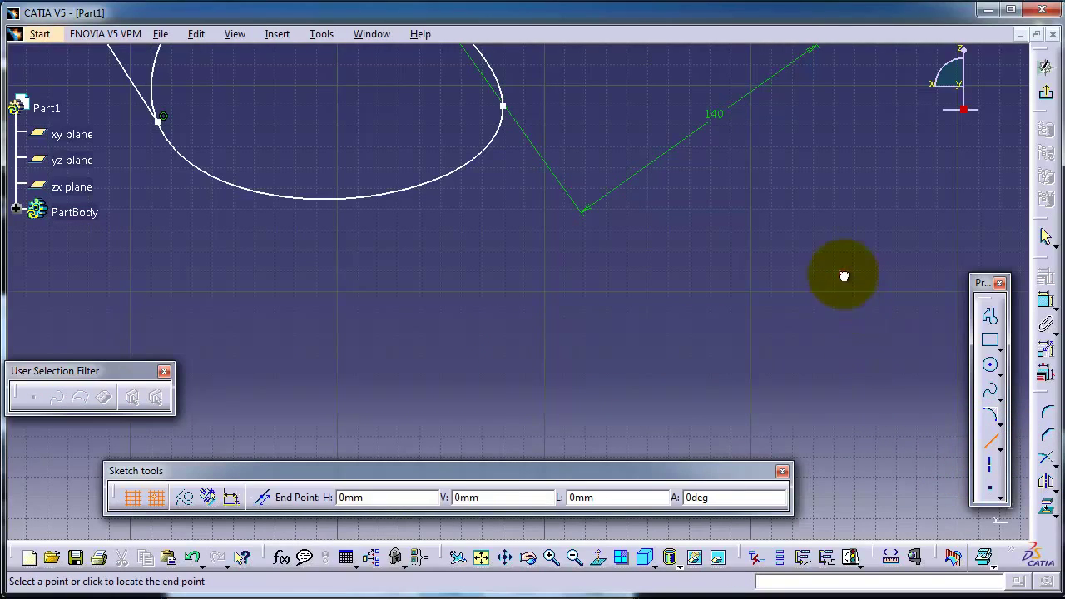
{"action": "left_click", "coordinate": [401, 289]}
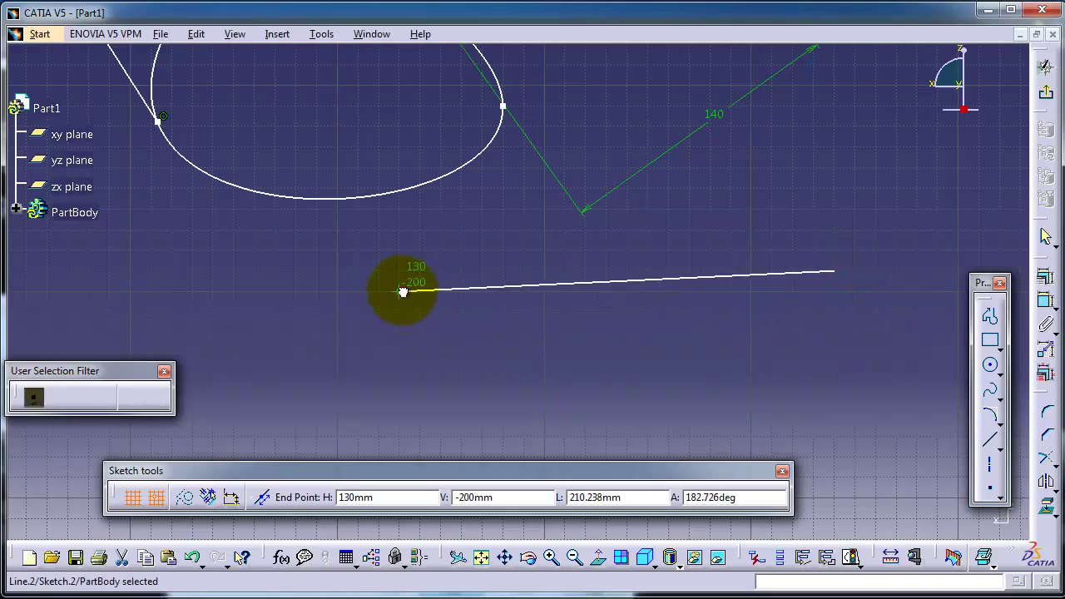
{"action": "left_click", "coordinate": [989, 438]}
{"action": "left_click", "coordinate": [422, 434]}
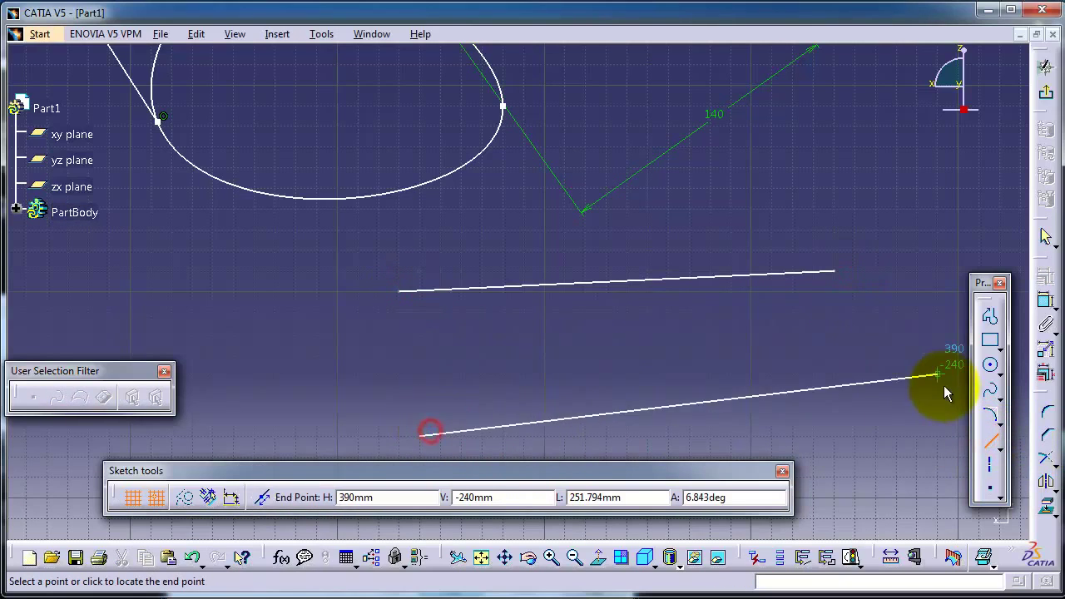
{"action": "left_click", "coordinate": [852, 415]}
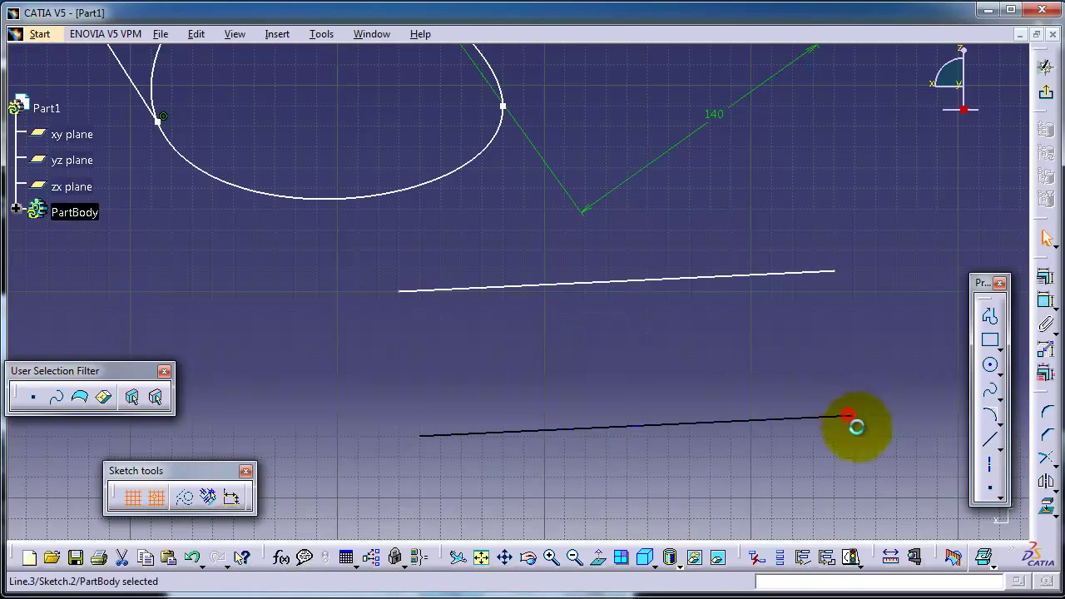
Step: Join the left end points of the two parallel lines with a Connect curve at tension 1
{"action": "left_click", "coordinate": [999, 401]}
{"action": "left_click", "coordinate": [1043, 413]}
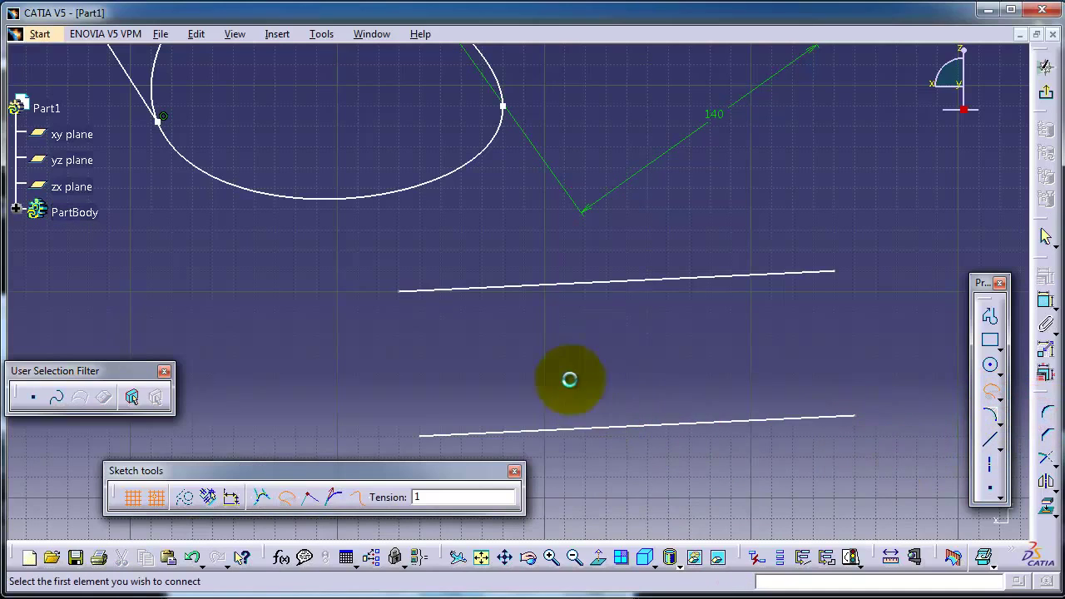
{"action": "left_click", "coordinate": [399, 290]}
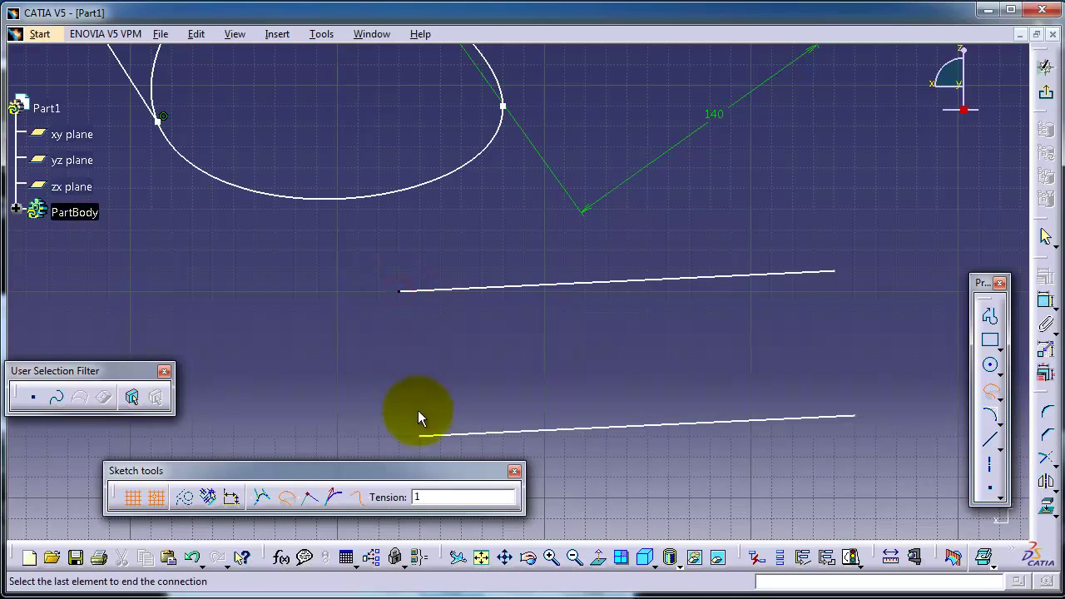
{"action": "left_click", "coordinate": [420, 434]}
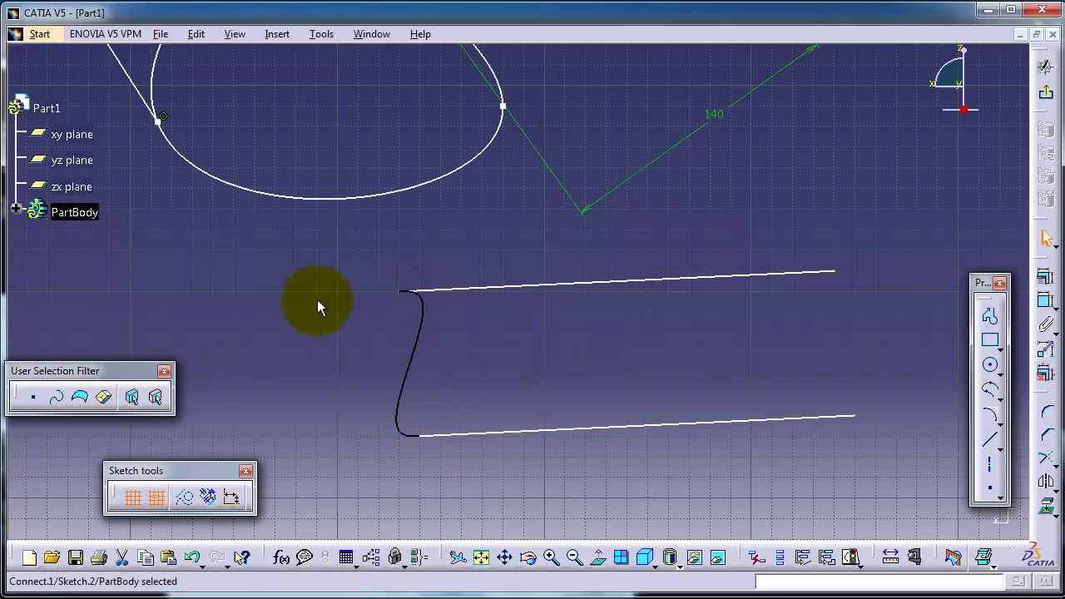
{"action": "middle_click_drag", "start_coordinate": [523, 342], "coordinate": [555, 326]}
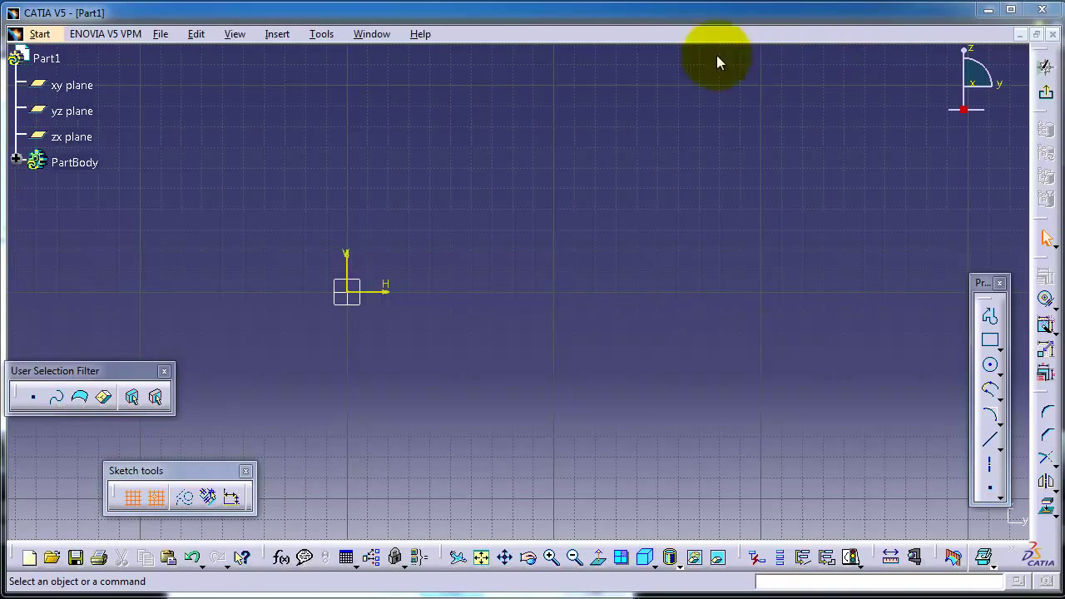
{"action": "left_click", "coordinate": [277, 34]}
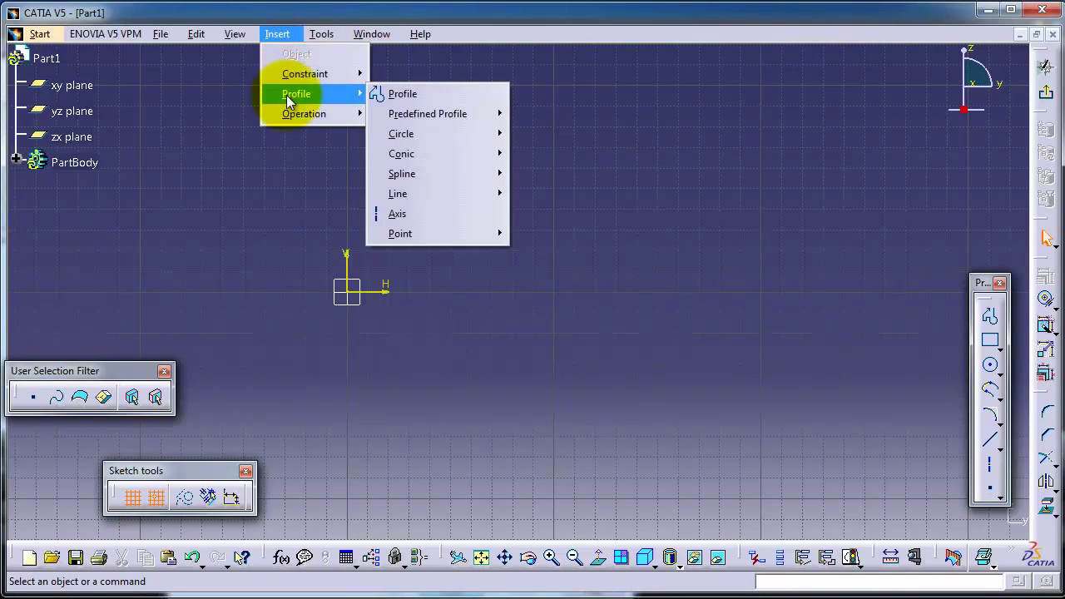
{"action": "mouse_move", "coordinate": [420, 34]}
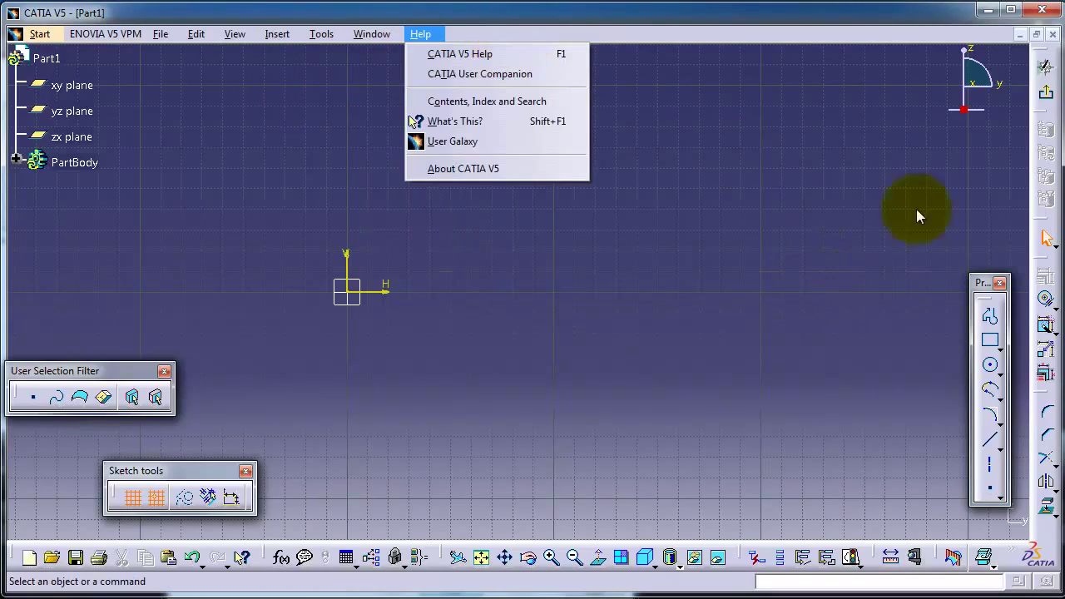
{"action": "mouse_move", "coordinate": [279, 35]}
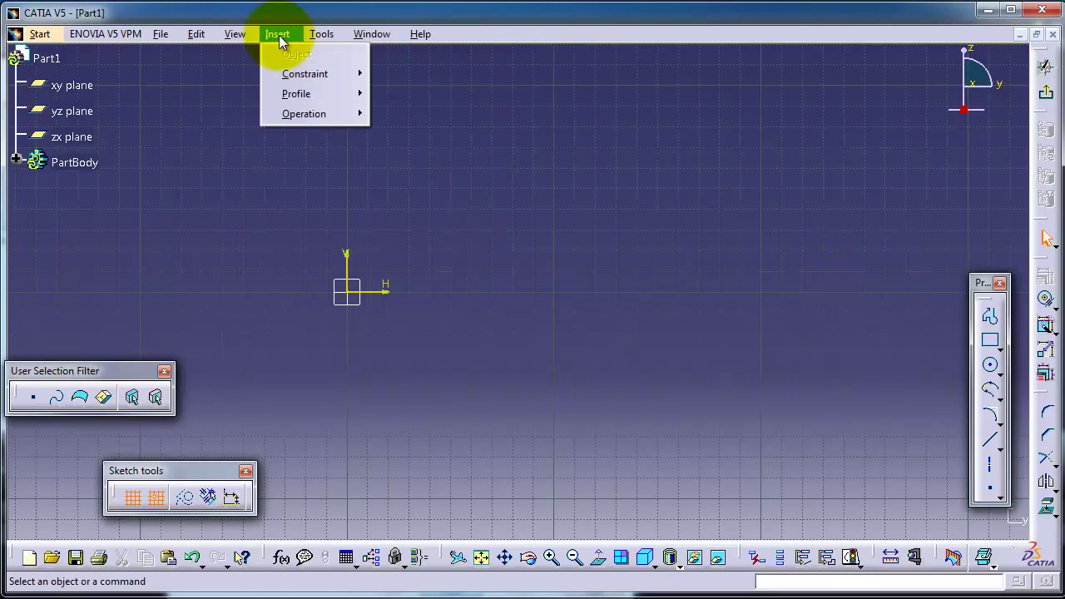
{"action": "mouse_move", "coordinate": [300, 98]}
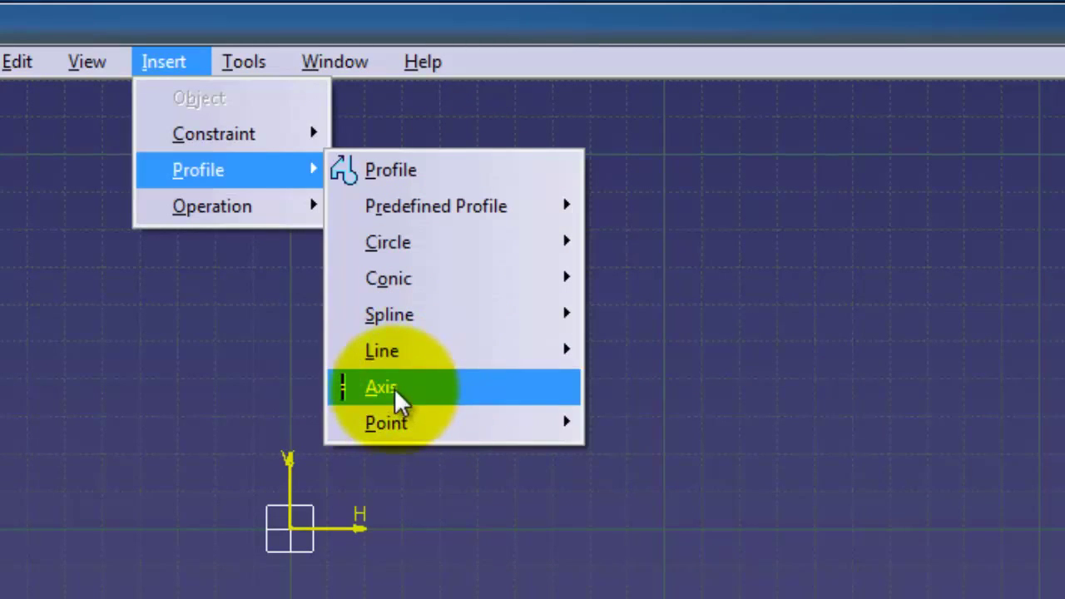
{"action": "mouse_move", "coordinate": [399, 428]}
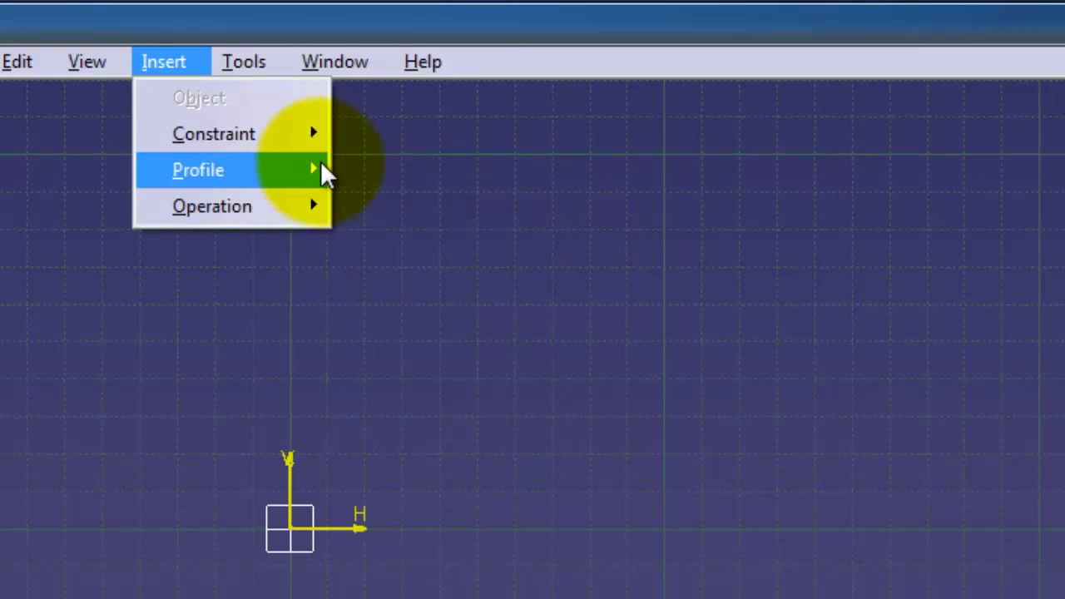
{"action": "mouse_move", "coordinate": [325, 175]}
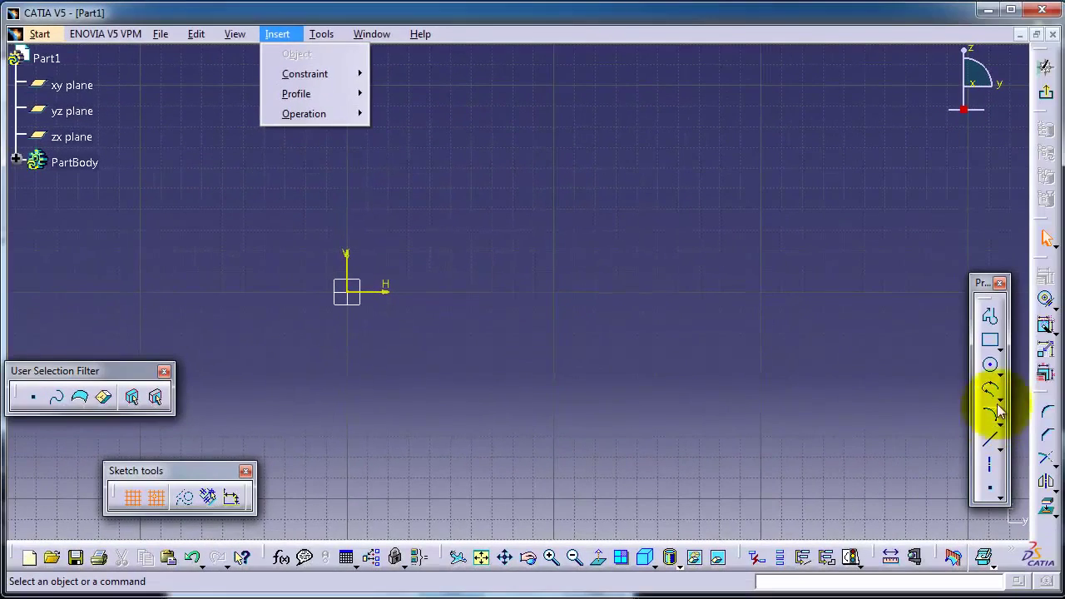
Step: Draw a large circle centred at H -40 mm, V 0 mm that encloses the sketch origin
{"action": "left_click", "coordinate": [990, 364]}
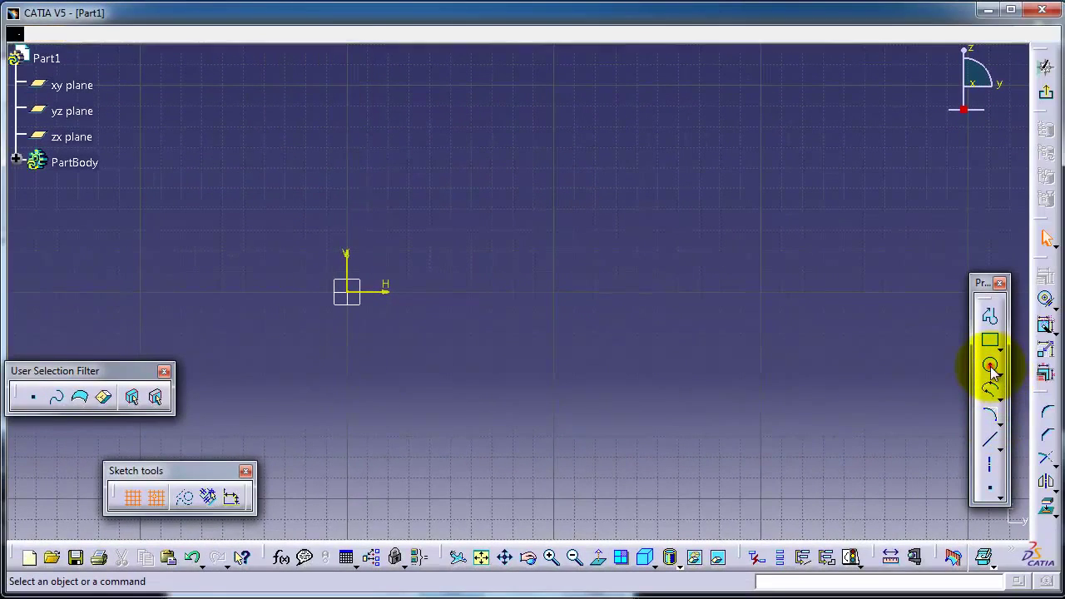
{"action": "left_click", "coordinate": [273, 289]}
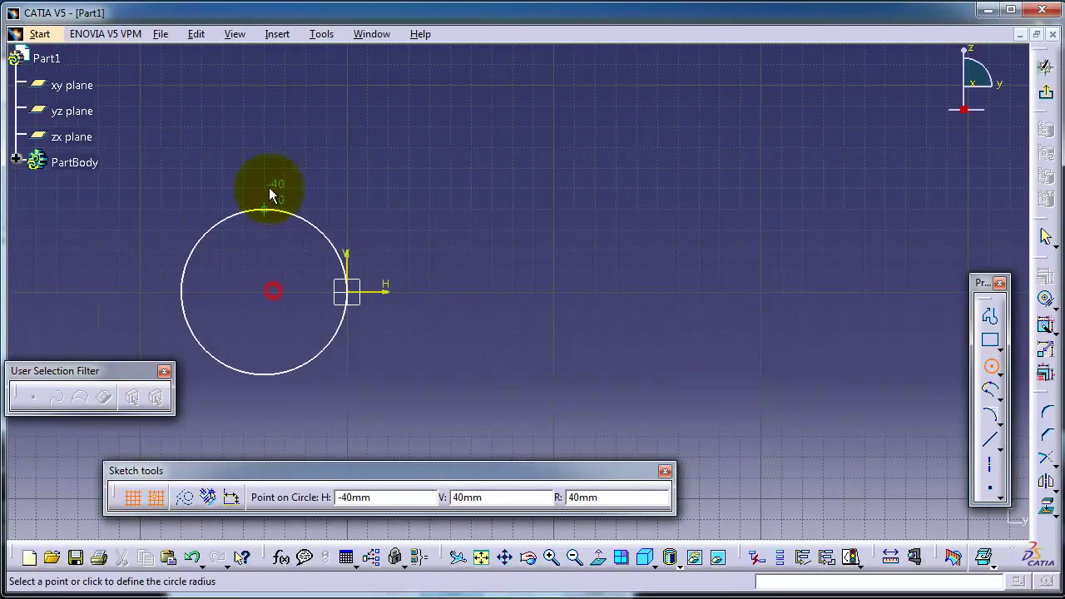
{"action": "left_click", "coordinate": [258, 110]}
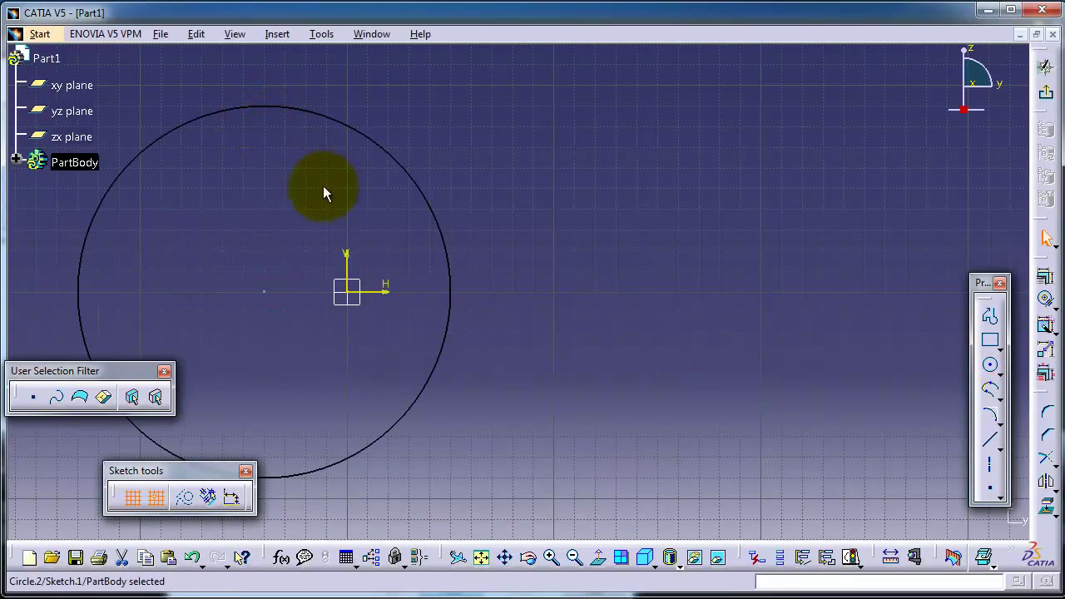
Step: Draw a vertical and a horizontal axis through the circle's centre, each extending slightly beyond the circle on both sides
{"action": "mouse_move", "coordinate": [324, 188]}
{"action": "middle_mouse_down"}
{"action": "mouse_move", "coordinate": [316, 195]}
{"action": "mouse_move", "coordinate": [378, 184]}
{"action": "middle_mouse_up"}
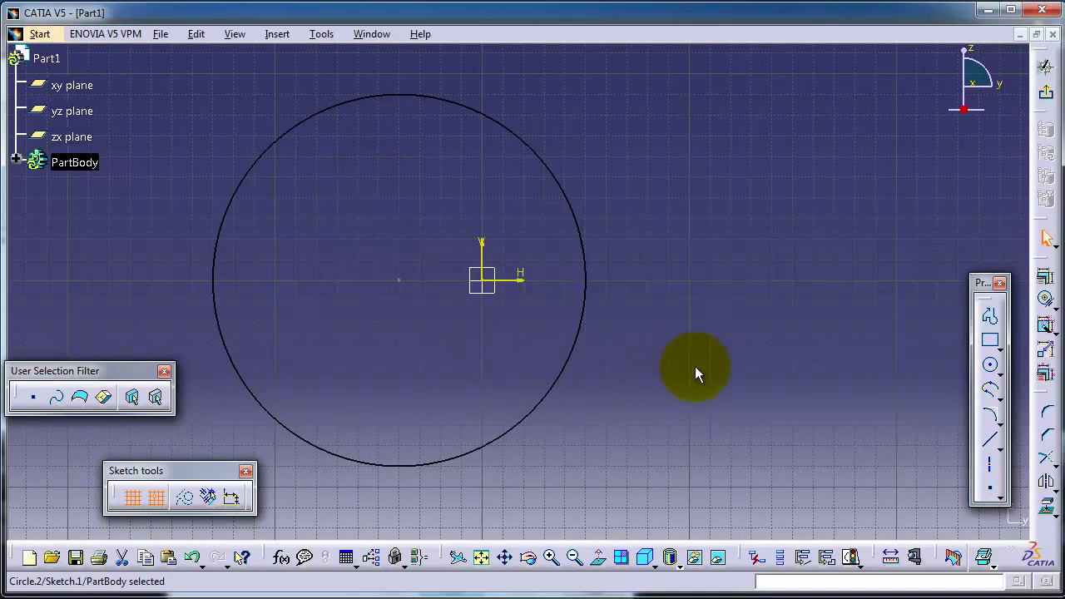
{"action": "left_click", "coordinate": [992, 468]}
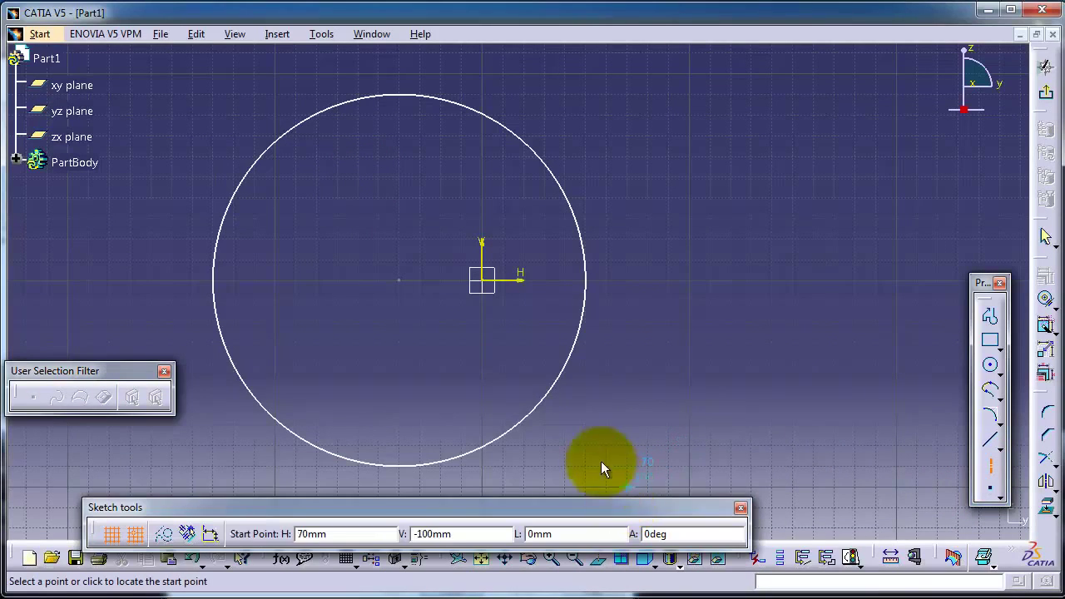
{"action": "left_click", "coordinate": [401, 67]}
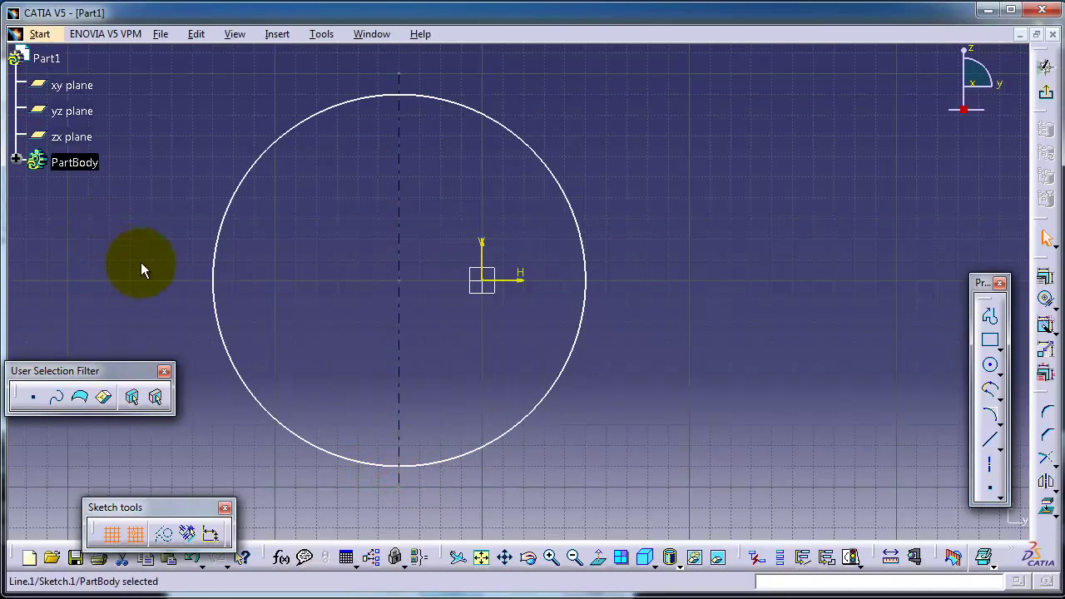
{"action": "left_click", "coordinate": [990, 463]}
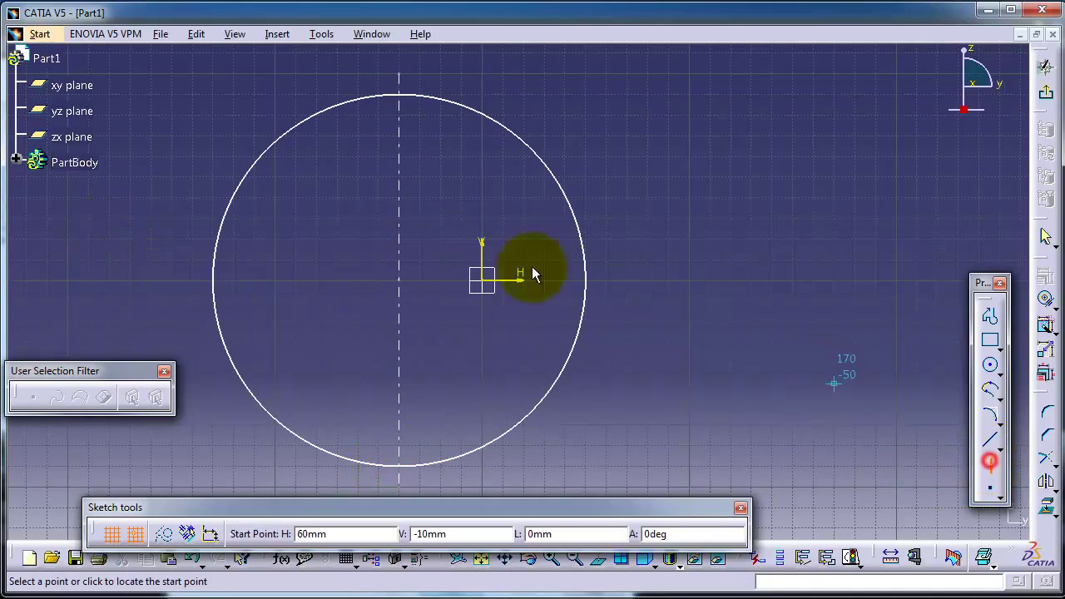
{"action": "left_click", "coordinate": [190, 282]}
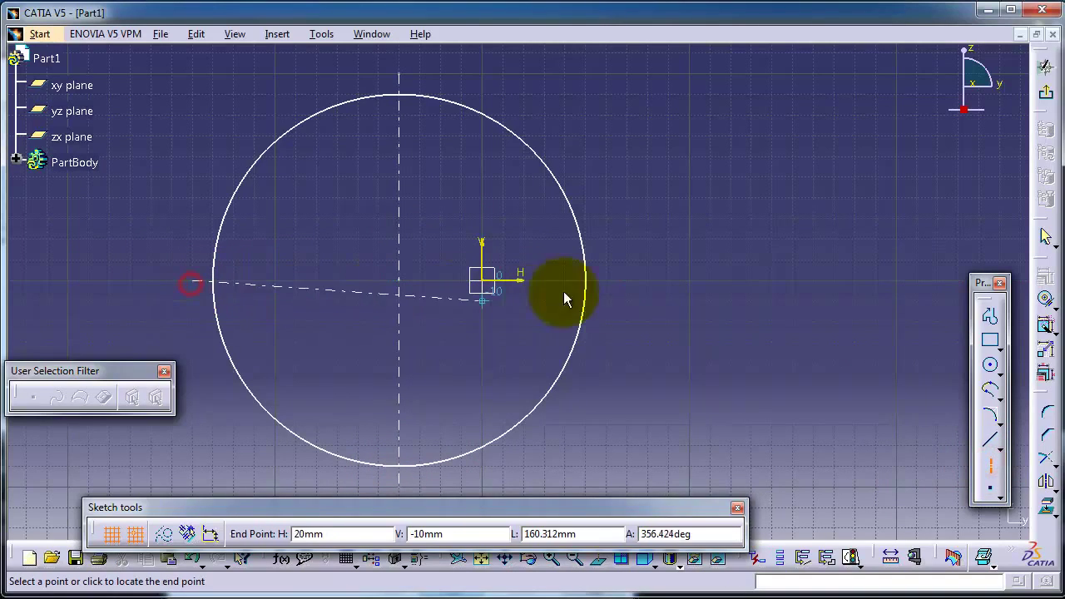
{"action": "left_click", "coordinate": [624, 277]}
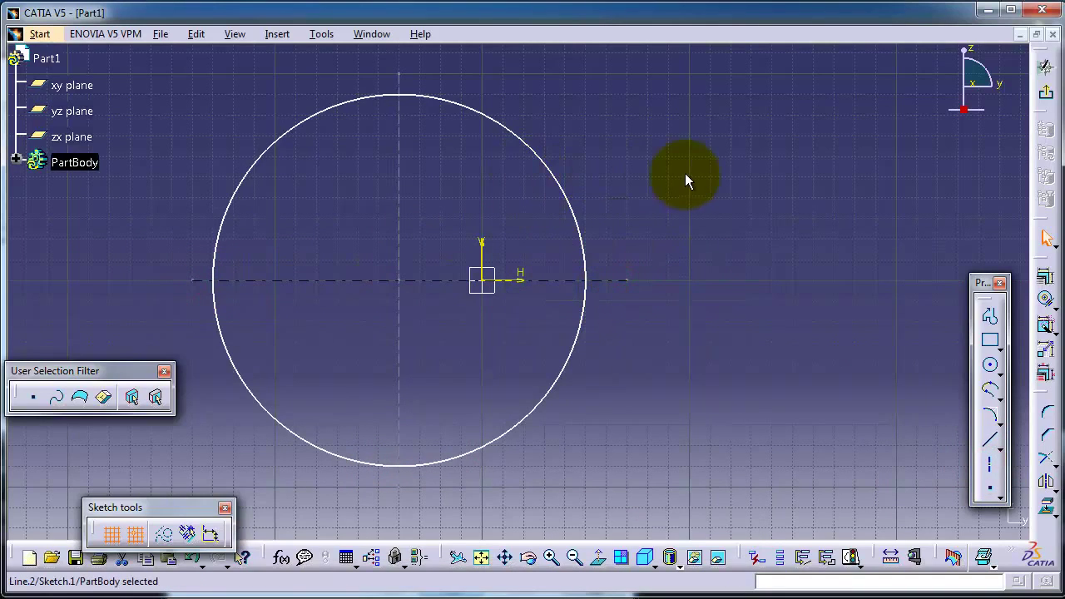
Step: Draw a 50 mm high rectangle to the right of the circle, with its upper-left corner at H 130 mm, V 50 mm
{"action": "mouse_move", "coordinate": [685, 173]}
{"action": "middle_mouse_down"}
{"action": "mouse_move", "coordinate": [540, 135]}
{"action": "mouse_move", "coordinate": [591, 136]}
{"action": "mouse_move", "coordinate": [613, 141]}
{"action": "mouse_move", "coordinate": [445, 143]}
{"action": "middle_mouse_up"}
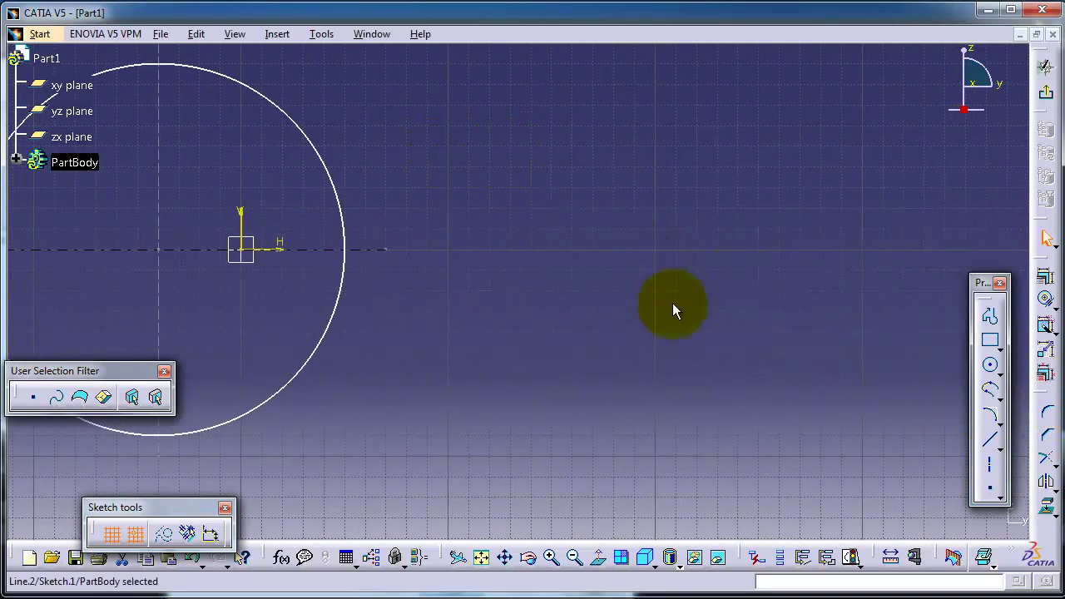
{"action": "left_click", "coordinate": [990, 340]}
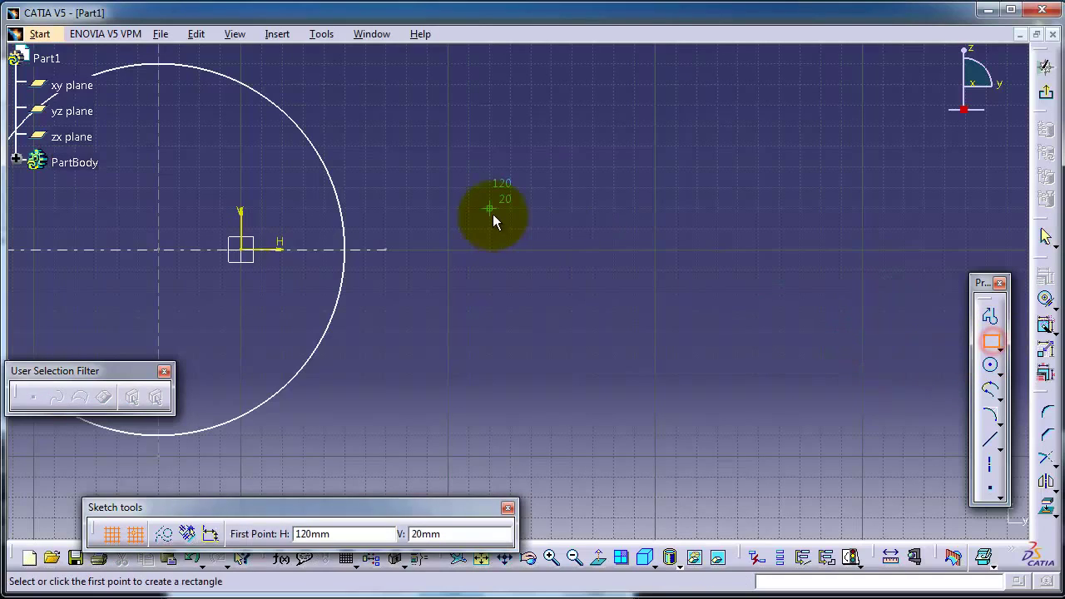
{"action": "left_click", "coordinate": [505, 152]}
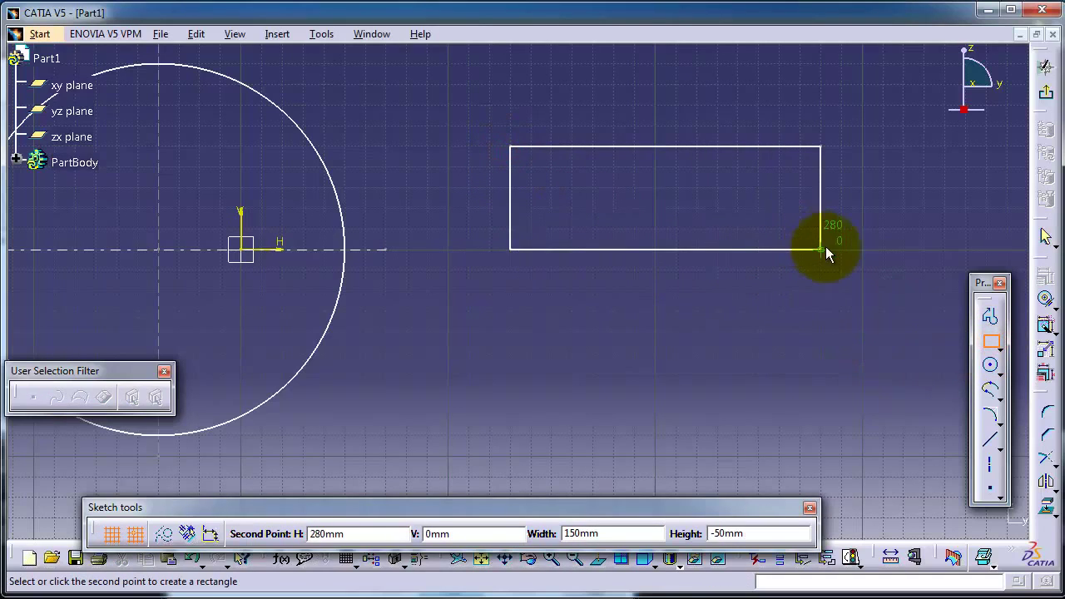
{"action": "left_click", "coordinate": [883, 249]}
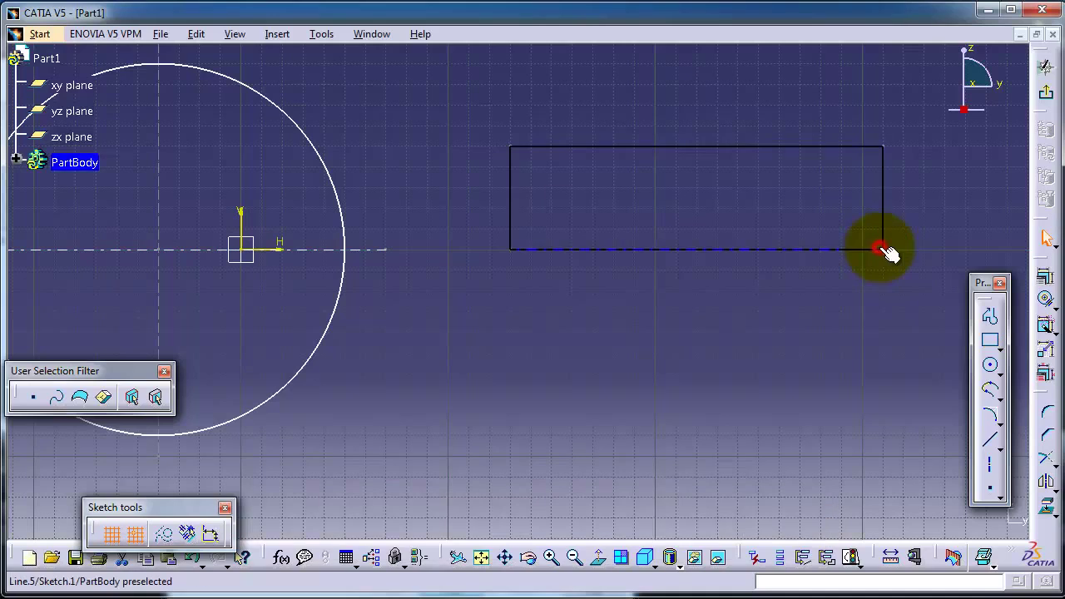
Step: Draw a horizontal axis across the rectangle at V 25 mm, from its left edge to its right edge
{"action": "left_click", "coordinate": [994, 467]}
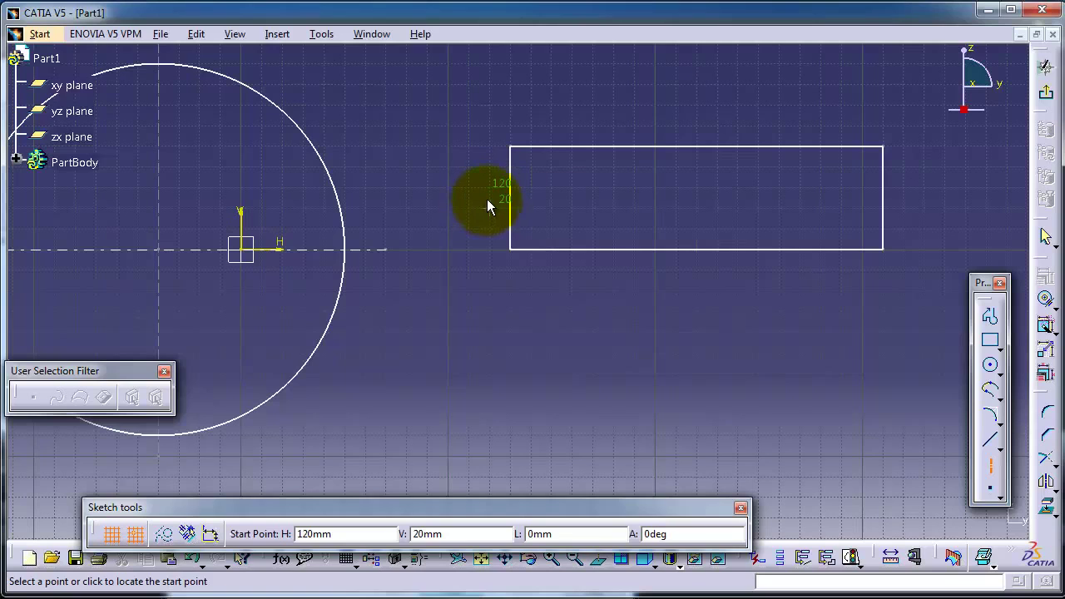
{"action": "left_click", "coordinate": [509, 197]}
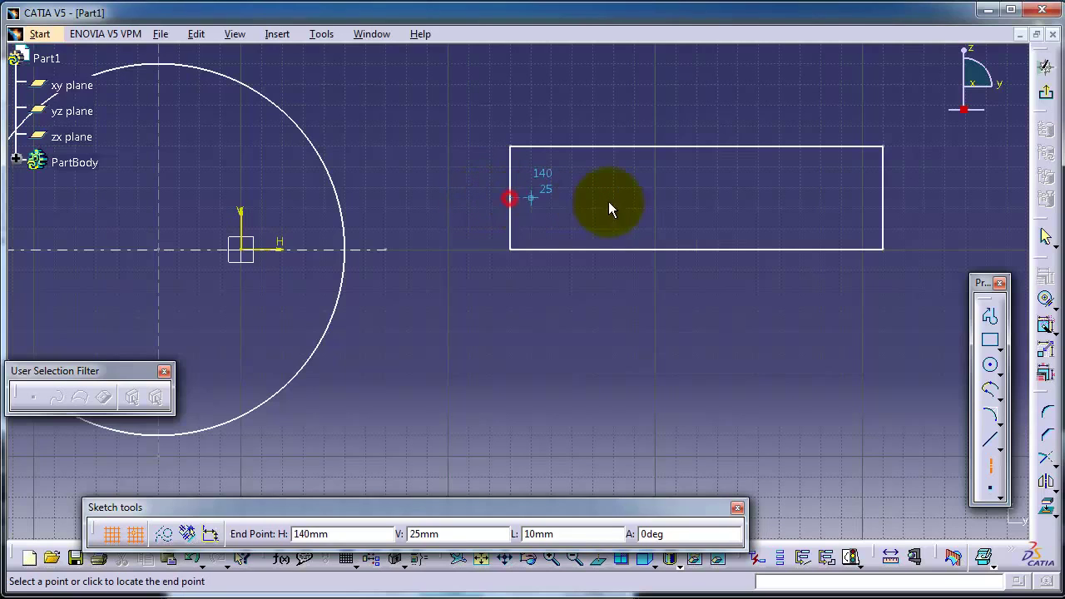
{"action": "left_click", "coordinate": [883, 204]}
Step: Create two points below the rectangle, one beneath its right corner and one at H 90 mm, V -40 mm
{"action": "mouse_move", "coordinate": [769, 332]}
{"action": "middle_mouse_down"}
{"action": "mouse_move", "coordinate": [704, 333]}
{"action": "mouse_move", "coordinate": [722, 288]}
{"action": "mouse_move", "coordinate": [791, 250]}
{"action": "mouse_move", "coordinate": [719, 214]}
{"action": "mouse_move", "coordinate": [719, 198]}
{"action": "middle_mouse_up"}
{"action": "mouse_move", "coordinate": [355, 329]}
{"action": "middle_mouse_down"}
{"action": "mouse_move", "coordinate": [437, 283]}
{"action": "mouse_move", "coordinate": [415, 261]}
{"action": "middle_mouse_up"}
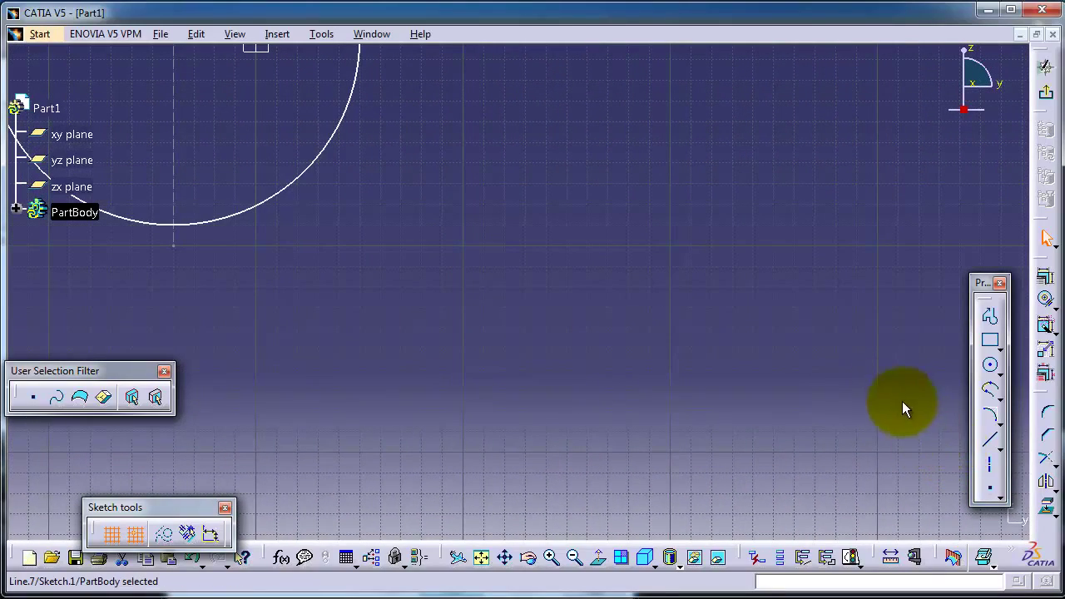
{"action": "mouse_move", "coordinate": [526, 204]}
{"action": "middle_mouse_down"}
{"action": "mouse_move", "coordinate": [435, 335]}
{"action": "mouse_move", "coordinate": [443, 278]}
{"action": "middle_mouse_up"}
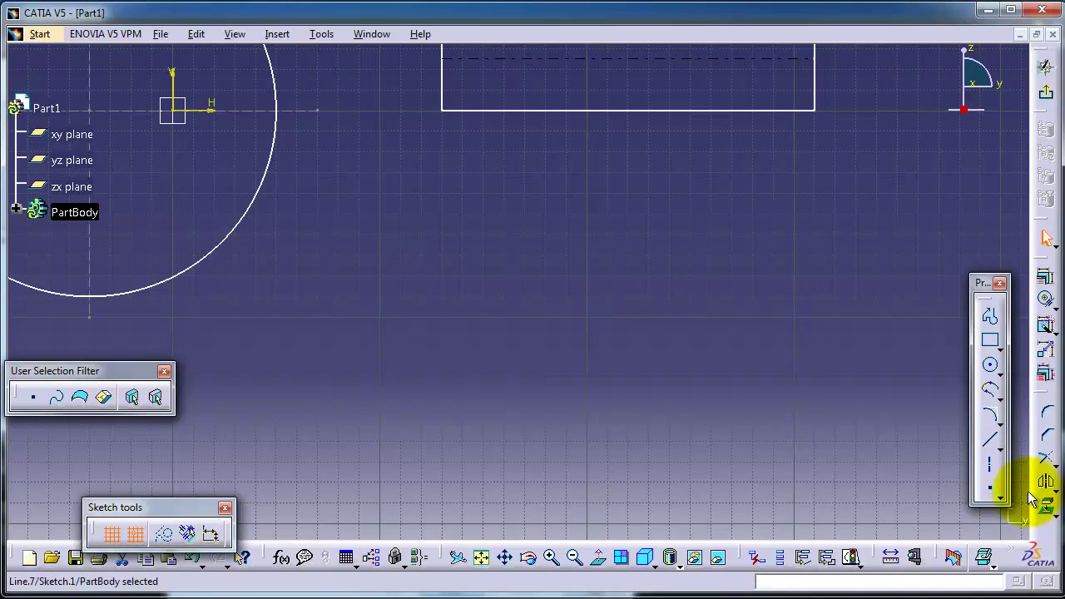
{"action": "left_click", "coordinate": [992, 490]}
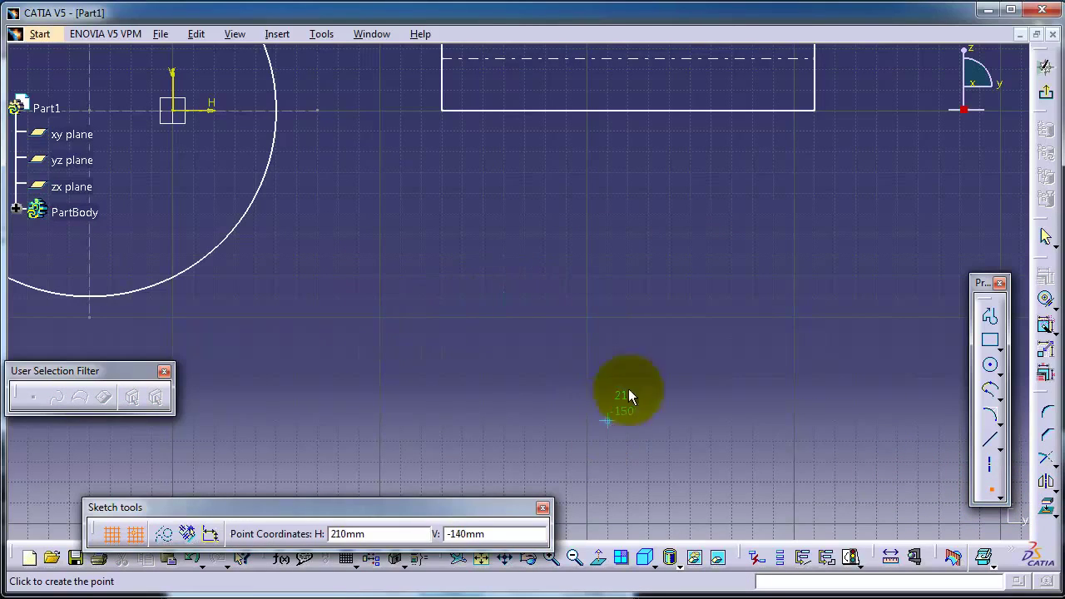
{"action": "left_click", "coordinate": [808, 266]}
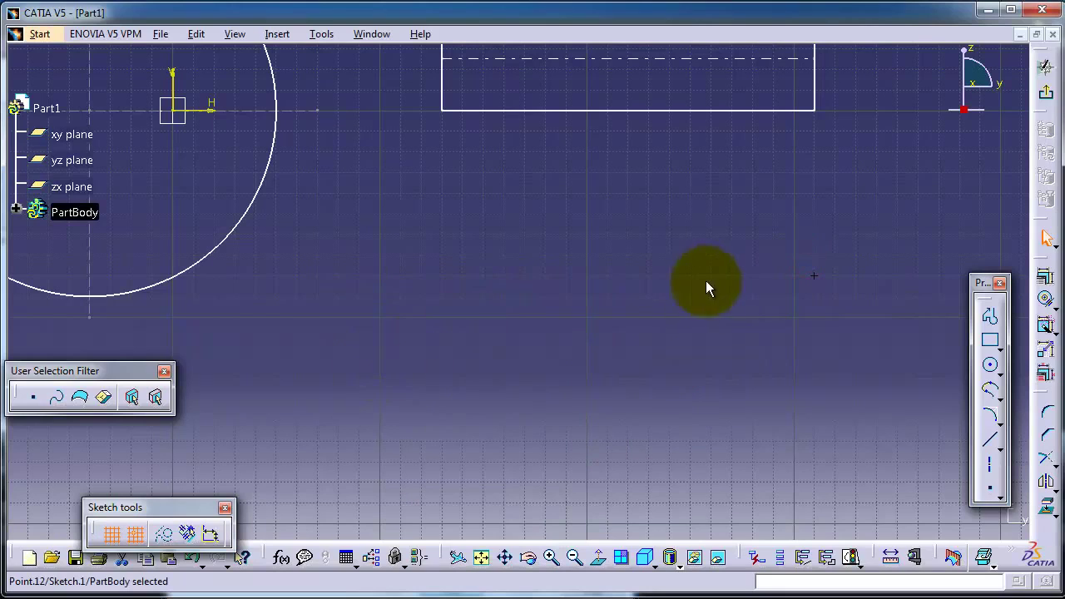
{"action": "left_click", "coordinate": [990, 486]}
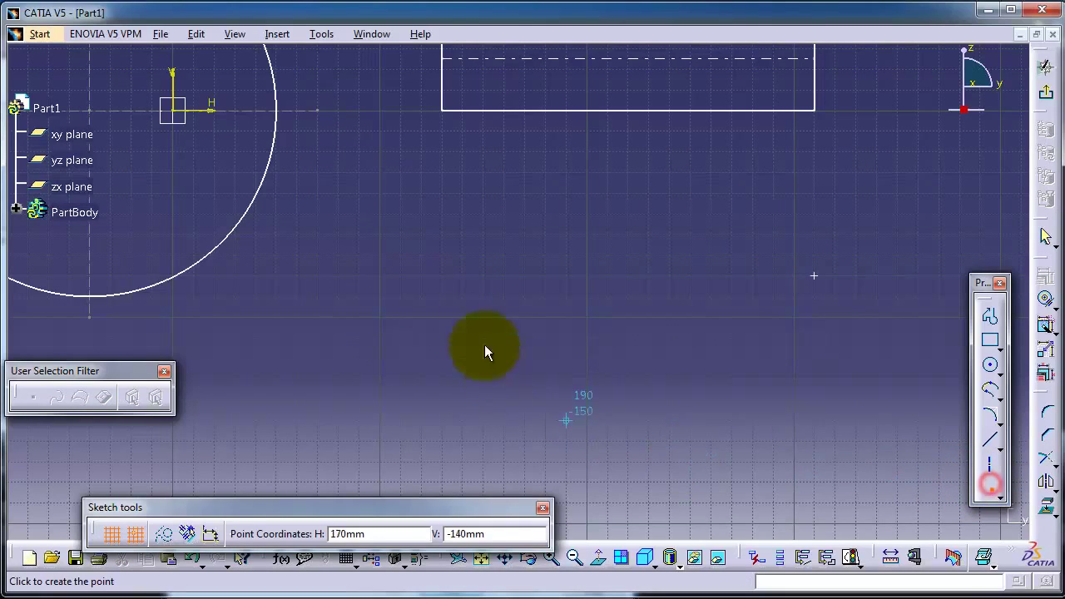
{"action": "left_click", "coordinate": [358, 193]}
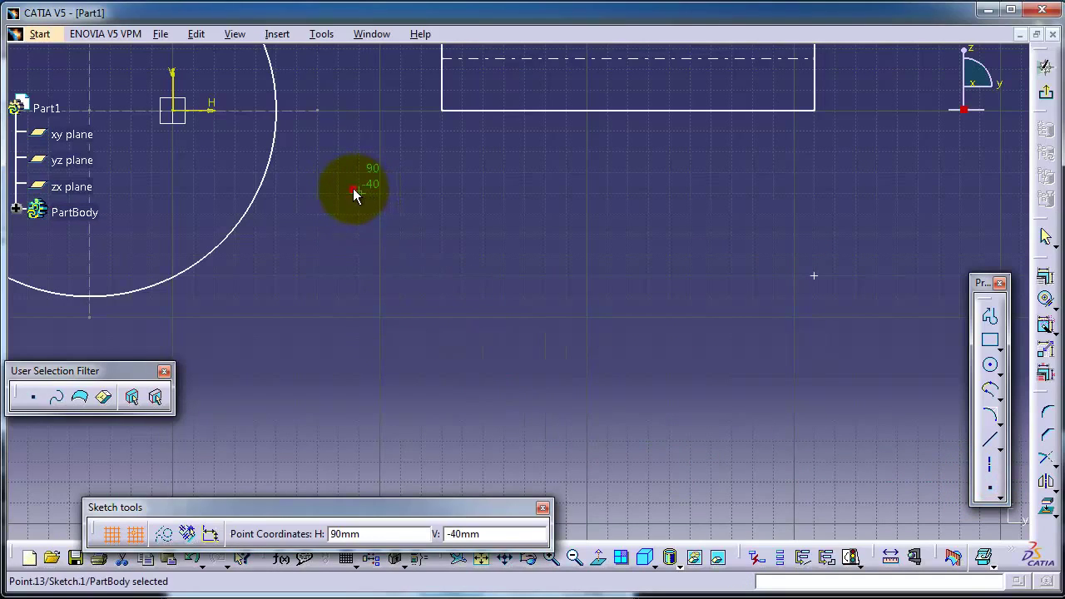
Step: Constrain the horizontal distance between the left point and the rectangle's left edge to 50 mm
{"action": "left_click", "coordinate": [1054, 356]}
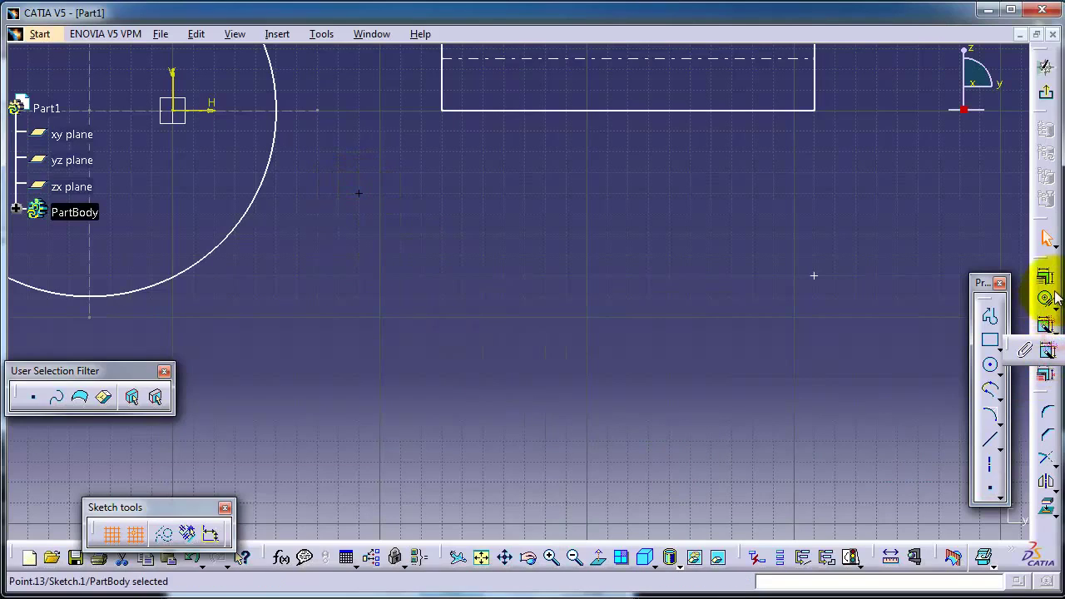
{"action": "left_click", "coordinate": [1032, 324]}
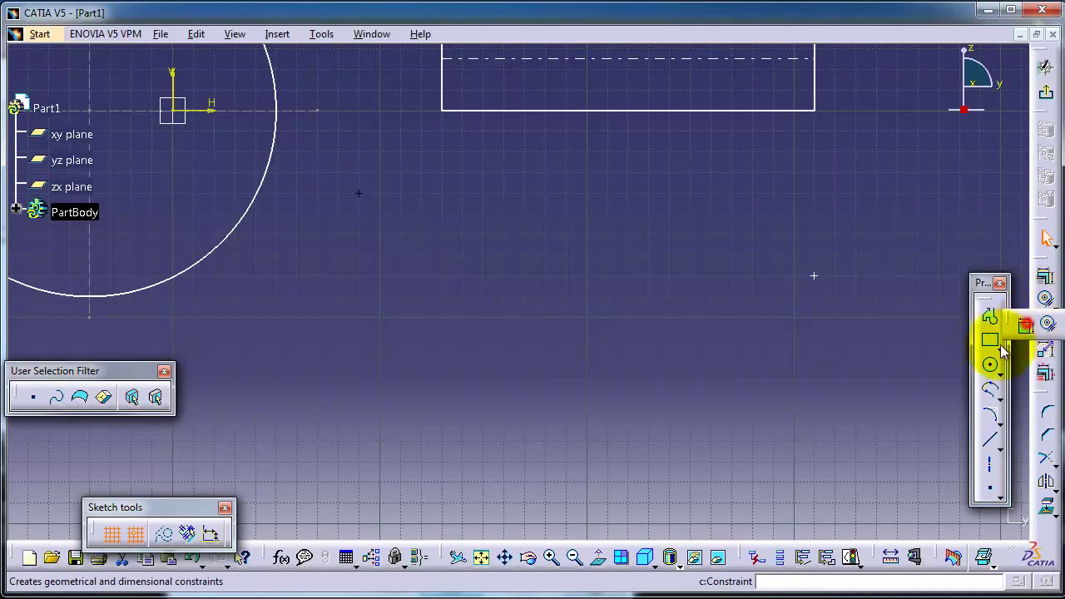
{"action": "left_click", "coordinate": [359, 193]}
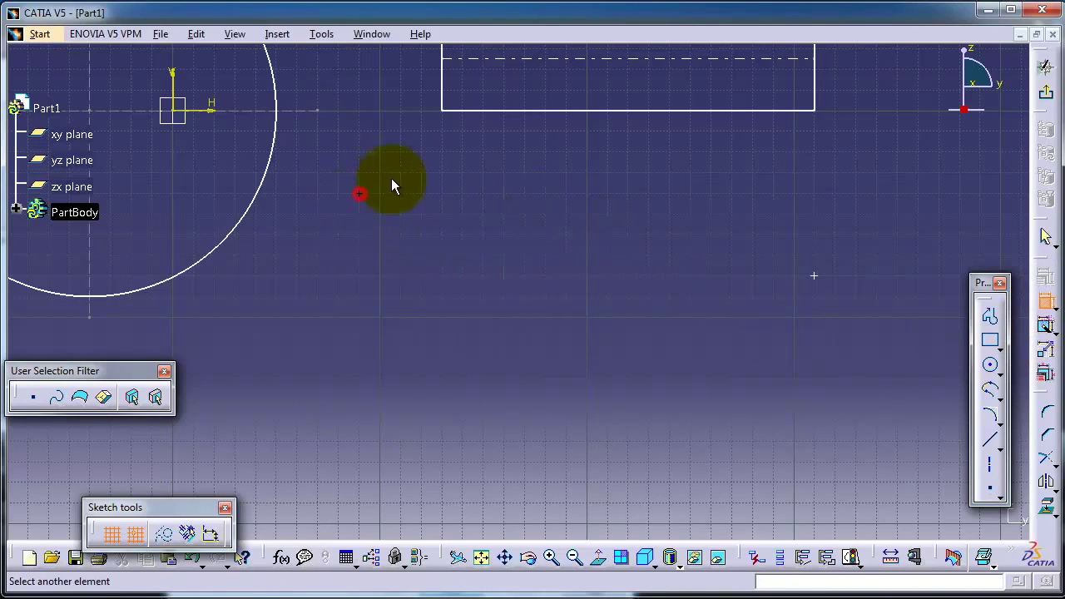
{"action": "left_click", "coordinate": [441, 110]}
{"action": "left_click", "coordinate": [435, 241]}
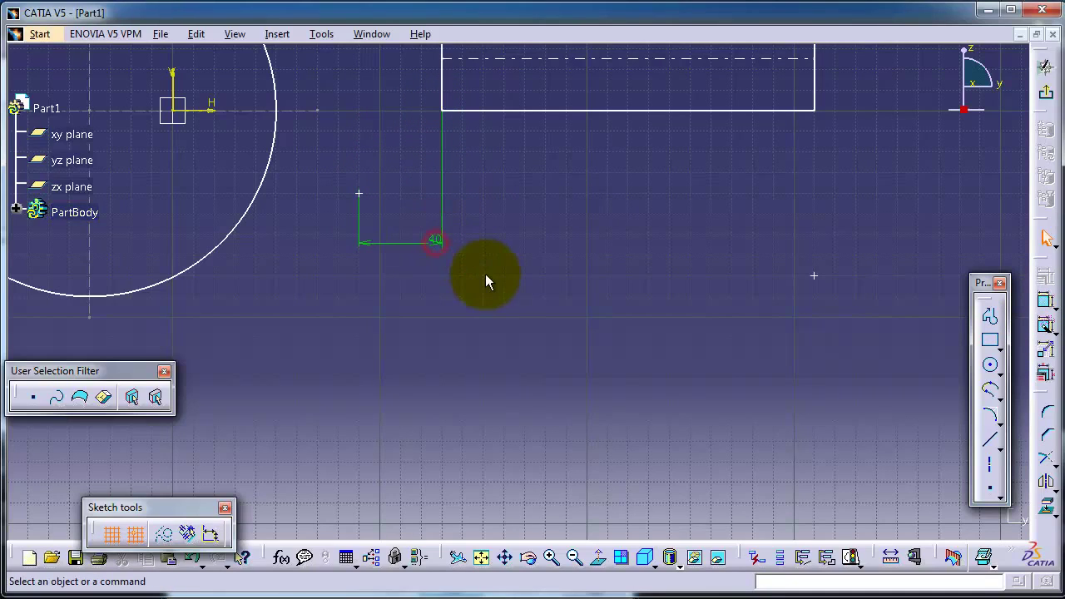
{"action": "double_click", "coordinate": [440, 243]}
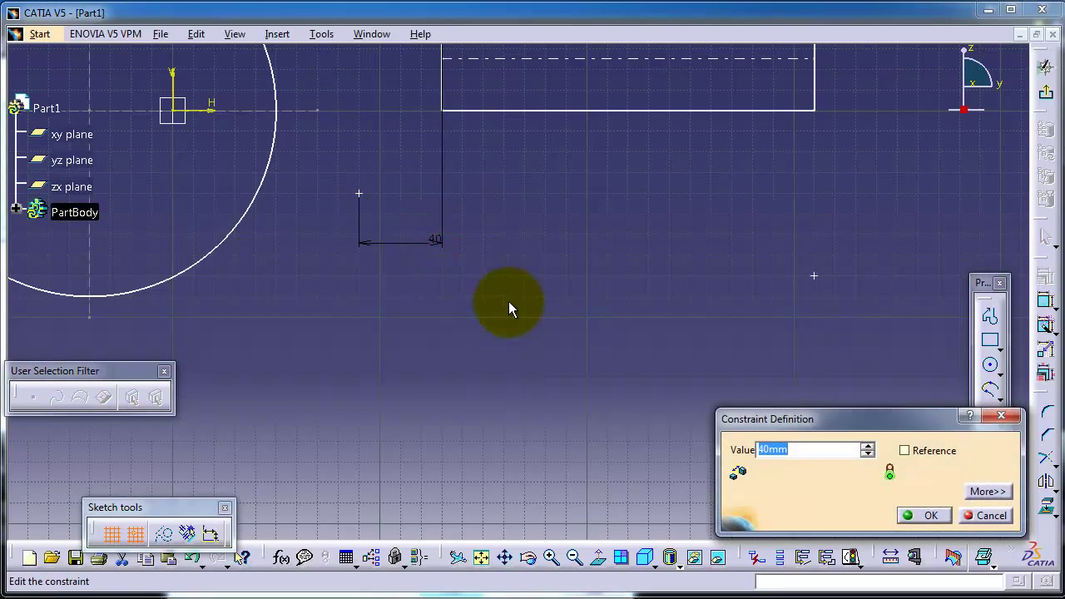
{"action": "type", "text": "50"}
{"action": "key", "text": "Return"}
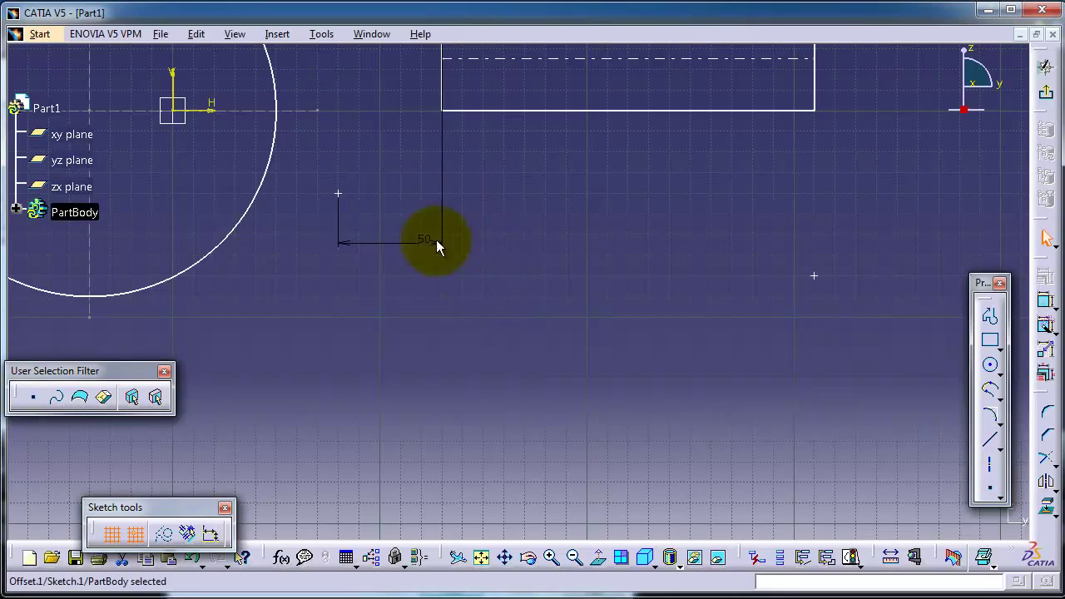
{"action": "left_click", "coordinate": [339, 195]}
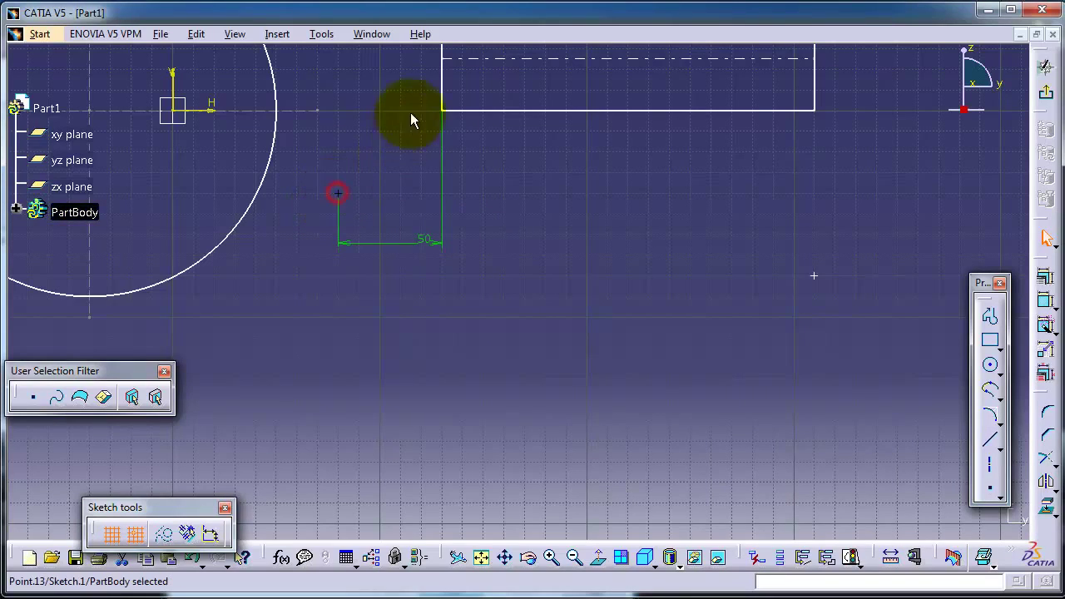
{"action": "left_click", "coordinate": [442, 110]}
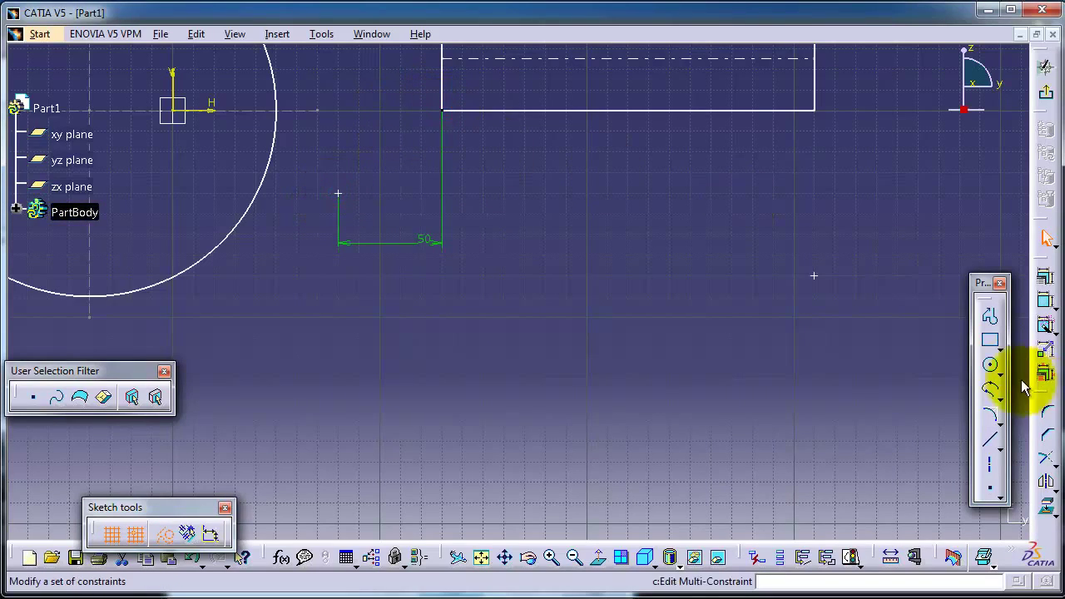
{"action": "left_click", "coordinate": [1045, 299]}
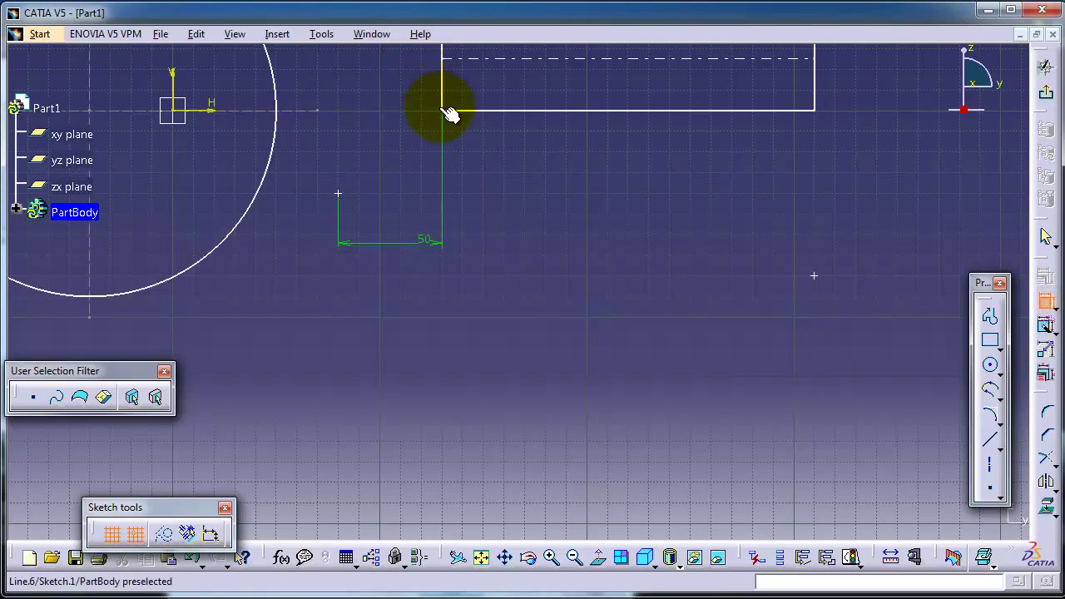
{"action": "left_click", "coordinate": [336, 194]}
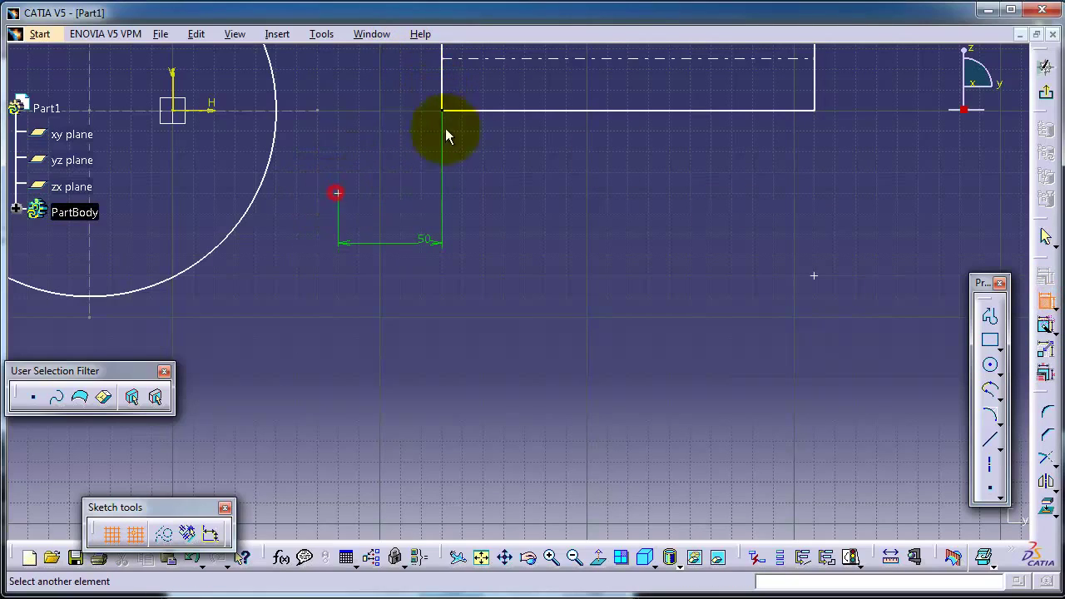
{"action": "left_click", "coordinate": [480, 106]}
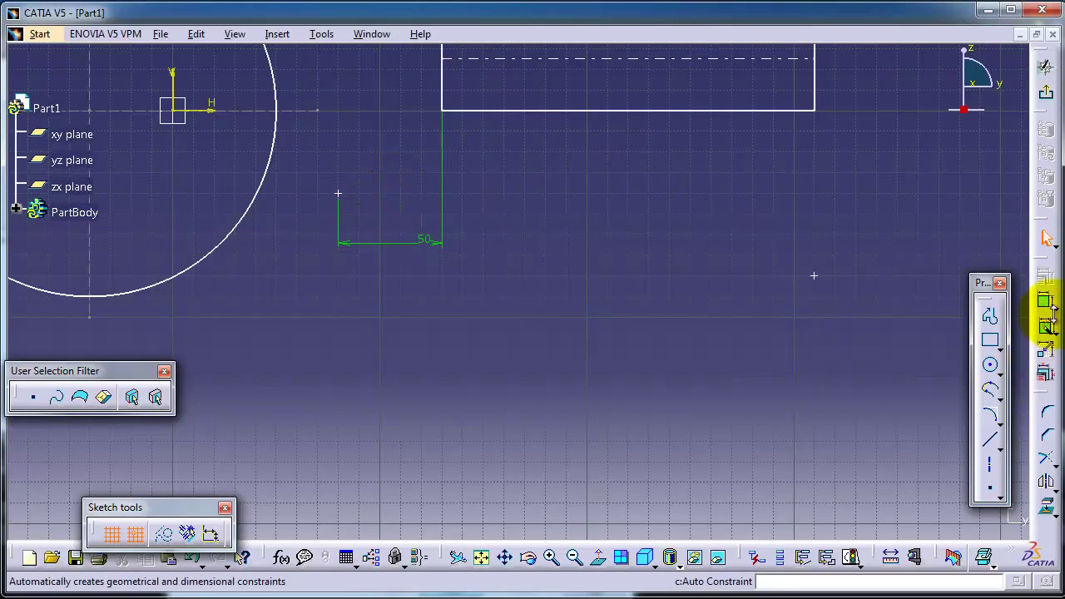
Step: Constrain the vertical distance between the left point and the rectangle's lower edge to 60 mm
{"action": "left_click", "coordinate": [1046, 302]}
{"action": "left_click", "coordinate": [457, 108]}
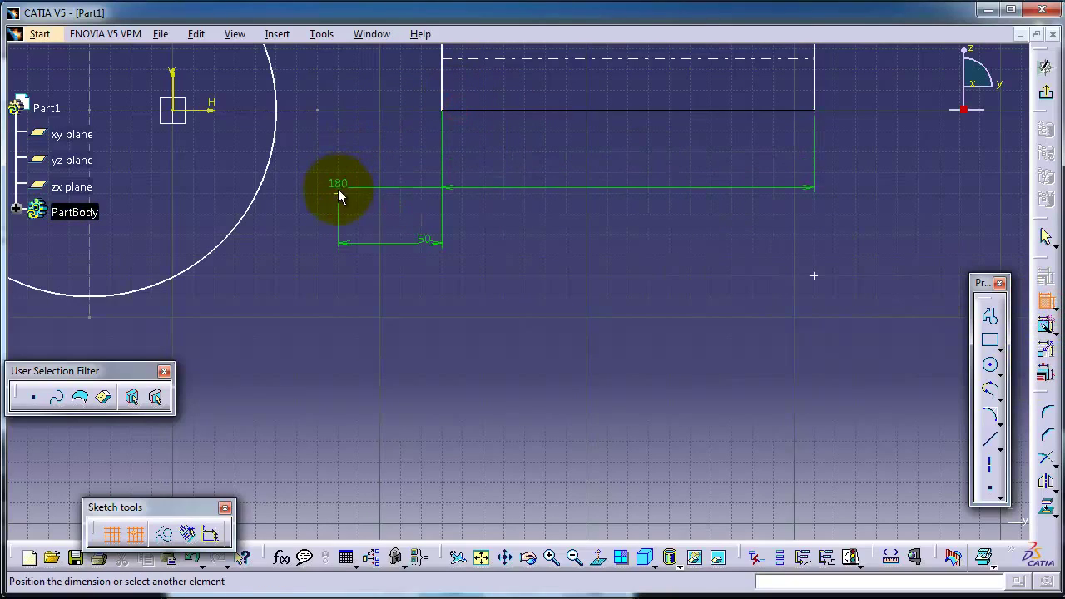
{"action": "left_click", "coordinate": [339, 165]}
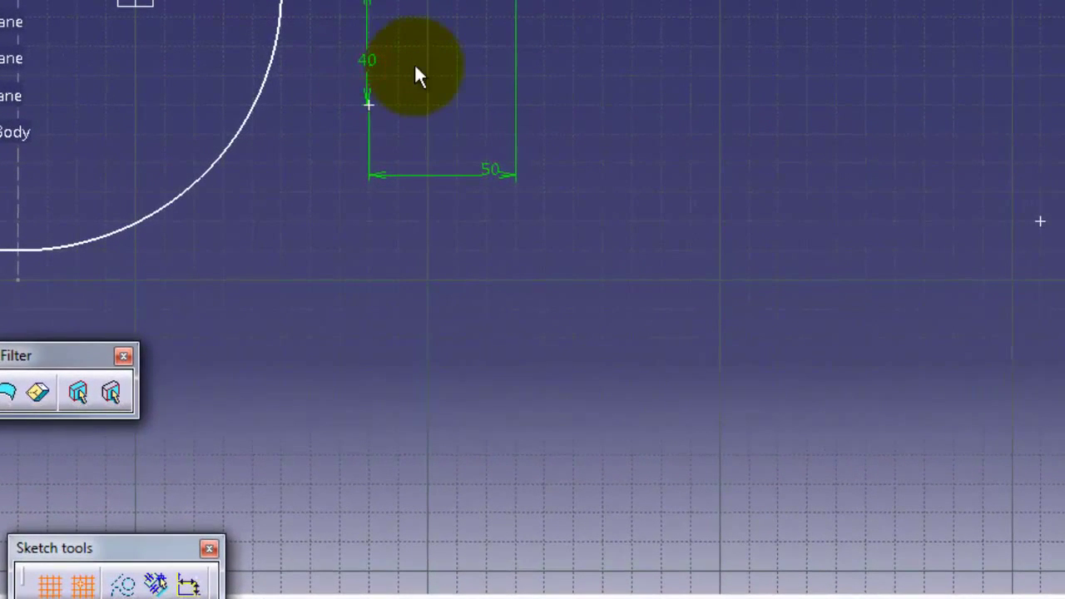
{"action": "double_click", "coordinate": [368, 60]}
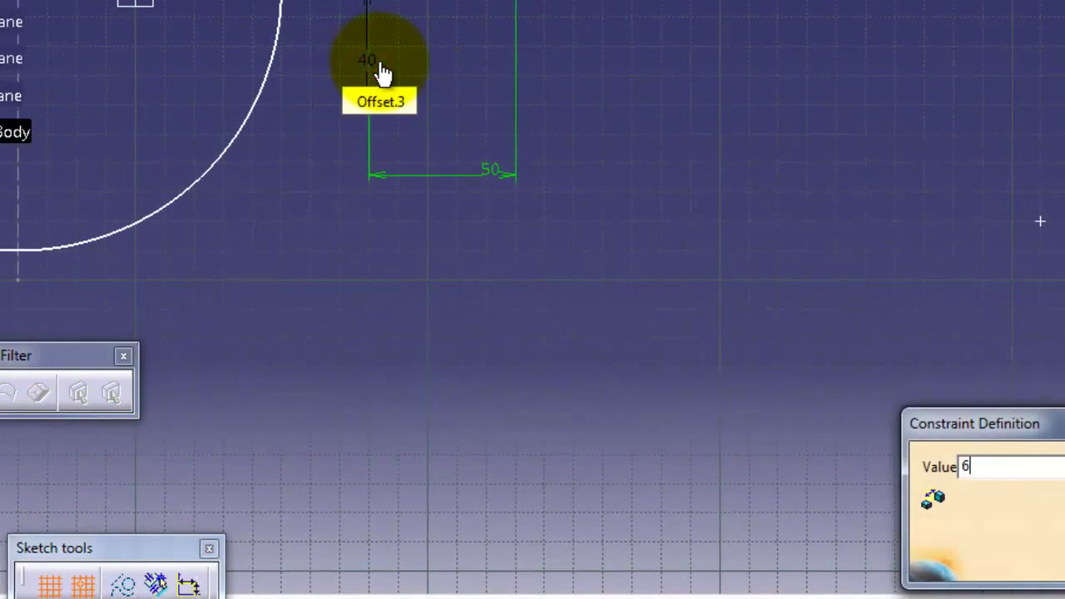
{"action": "type", "text": "60"}
{"action": "key", "text": "Return"}
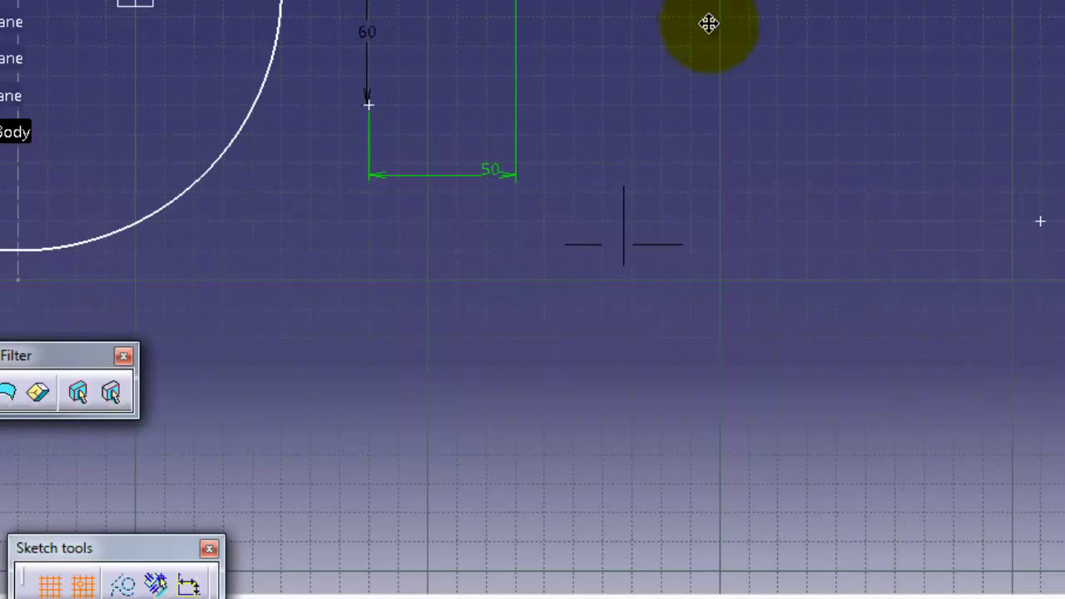
Step: Draw a line connecting the constrained left point to the right point below the rectangle
{"action": "middle_click_drag", "start_coordinate": [708, 24], "coordinate": [714, 190]}
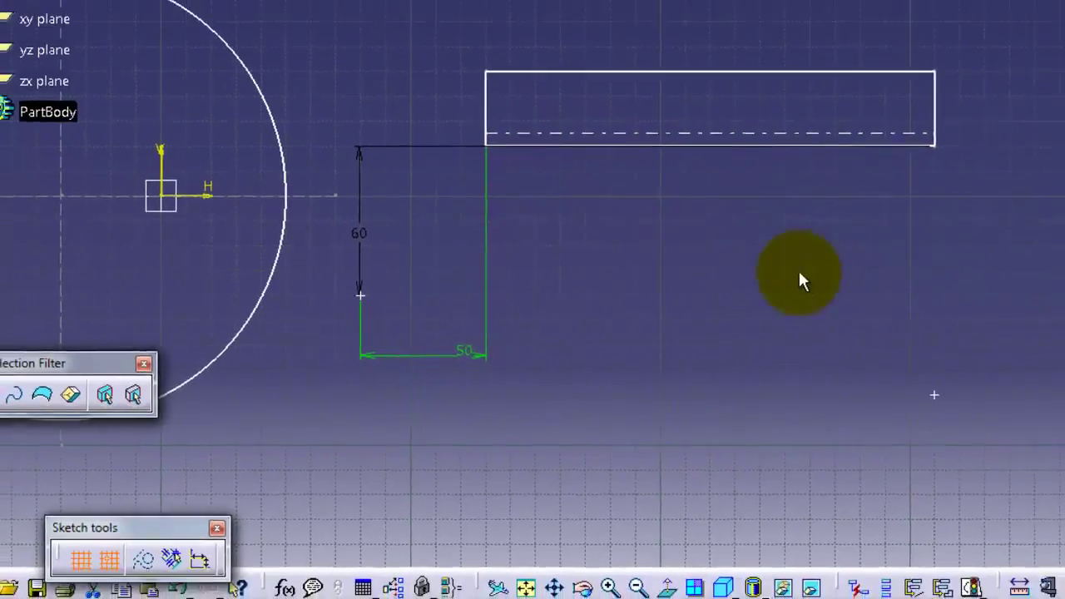
{"action": "mouse_move", "coordinate": [799, 274]}
{"action": "middle_mouse_down"}
{"action": "mouse_move", "coordinate": [810, 157]}
{"action": "mouse_move", "coordinate": [793, 101]}
{"action": "middle_mouse_up"}
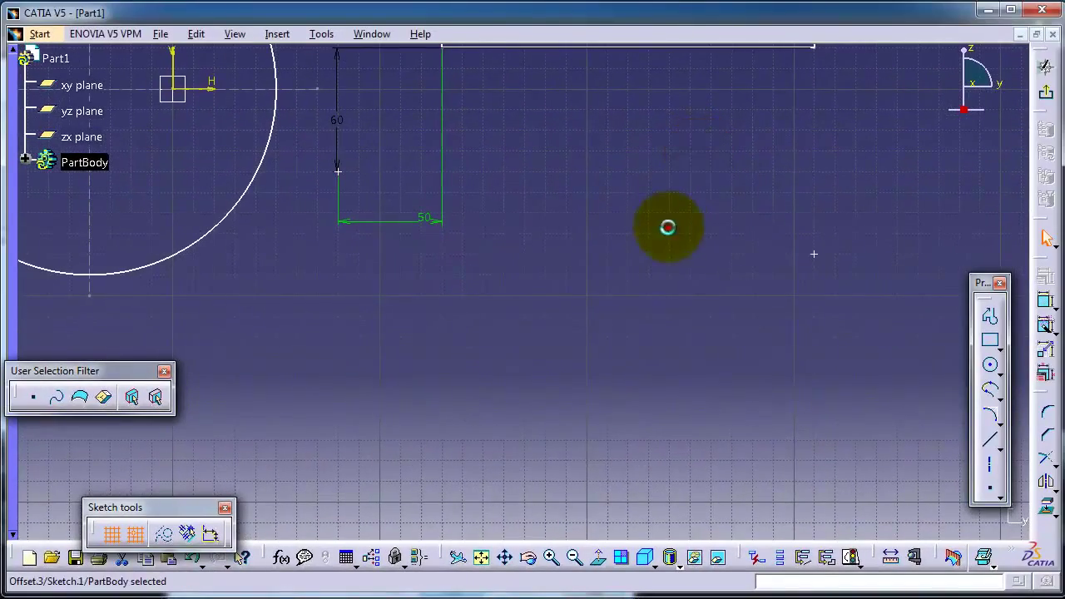
{"action": "left_click", "coordinate": [668, 225]}
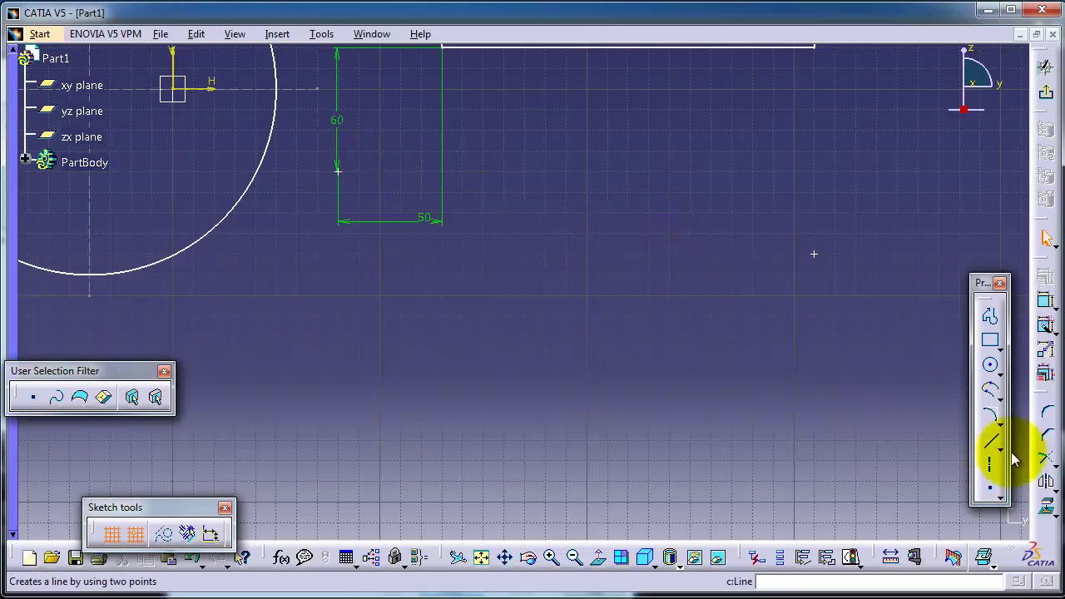
{"action": "left_click", "coordinate": [989, 439]}
{"action": "left_click", "coordinate": [337, 171]}
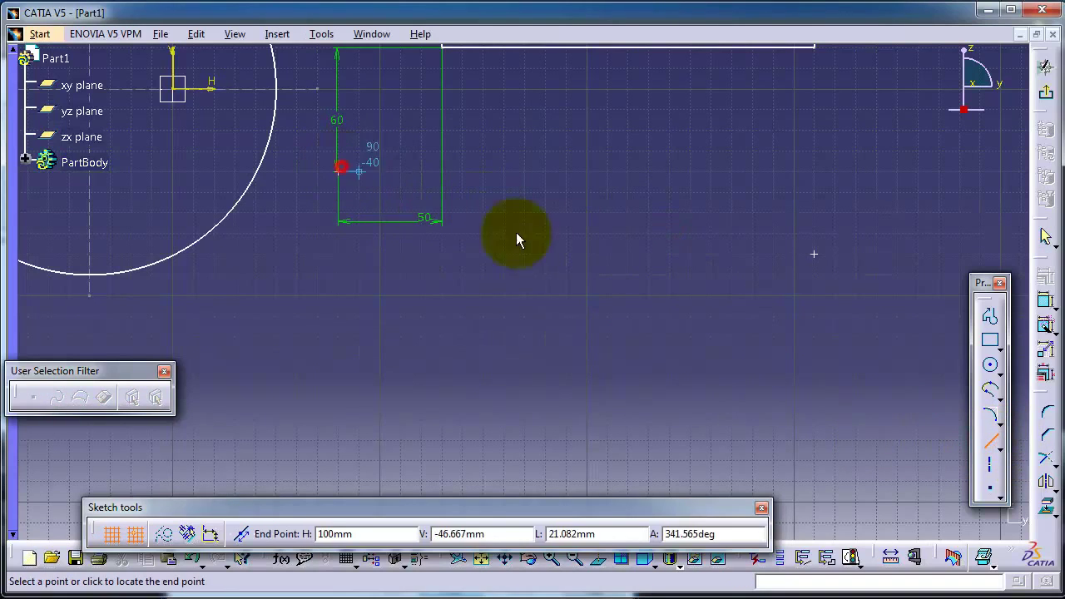
{"action": "left_click", "coordinate": [816, 254]}
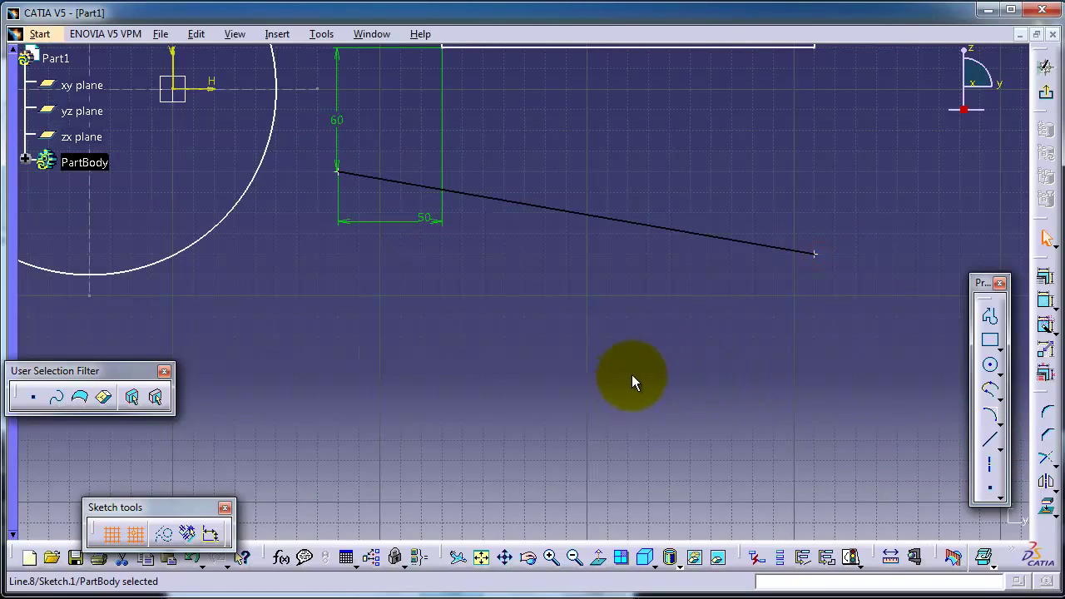
Step: Draw a second circle centred below the existing circle, large enough to cross its lower part at two places
{"action": "mouse_move", "coordinate": [631, 375]}
{"action": "middle_mouse_down"}
{"action": "mouse_move", "coordinate": [696, 352]}
{"action": "mouse_move", "coordinate": [653, 258]}
{"action": "middle_mouse_up"}
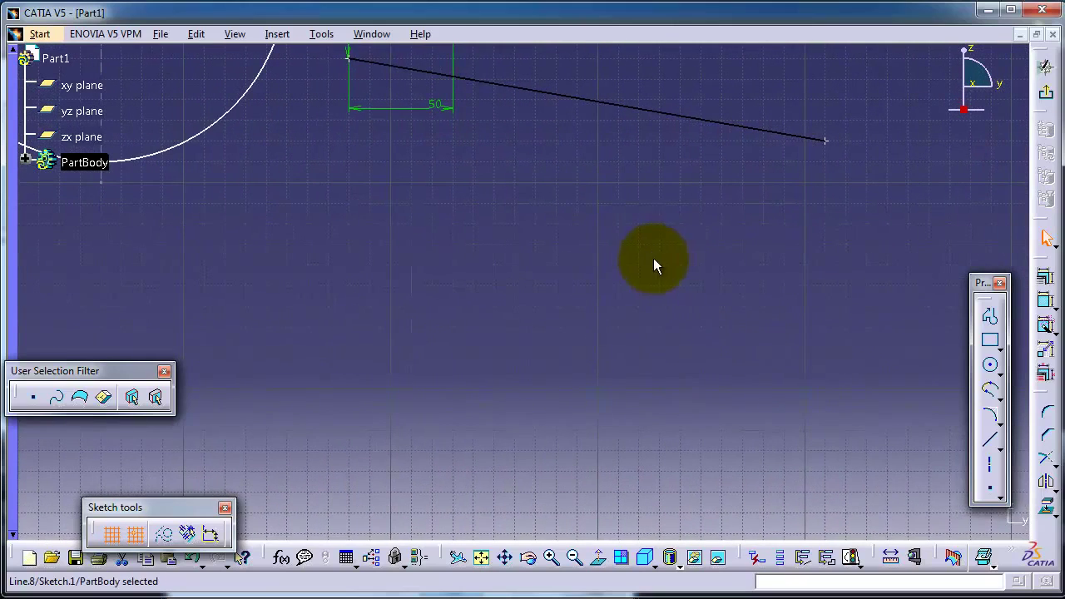
{"action": "left_click", "coordinate": [998, 493]}
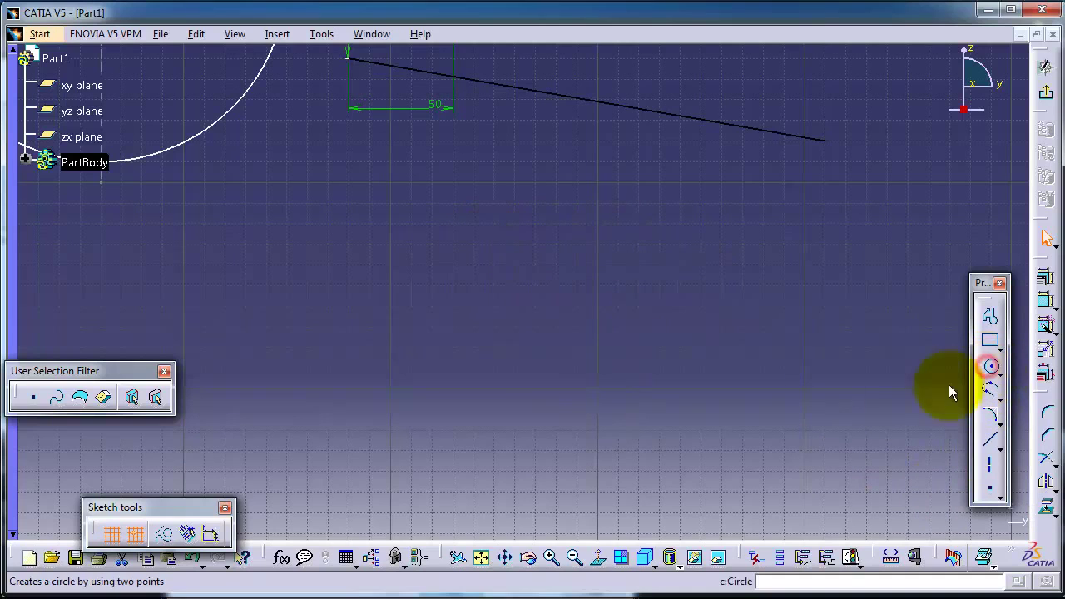
{"action": "mouse_move", "coordinate": [183, 202]}
{"action": "middle_mouse_down"}
{"action": "mouse_move", "coordinate": [492, 366]}
{"action": "mouse_move", "coordinate": [481, 426]}
{"action": "middle_mouse_up"}
{"action": "left_click", "coordinate": [481, 425]}
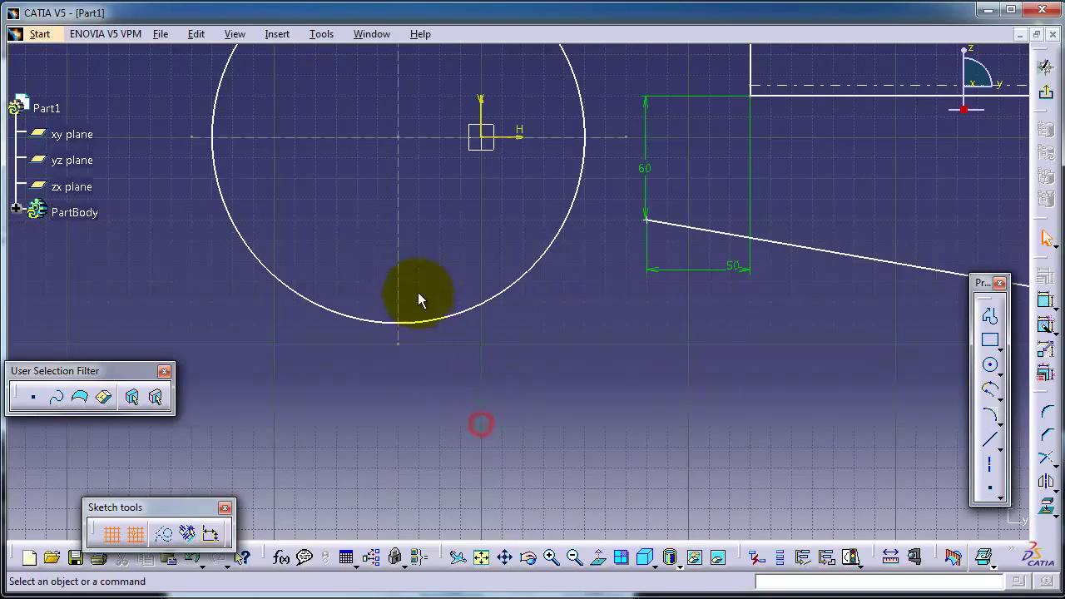
{"action": "left_click", "coordinate": [990, 365]}
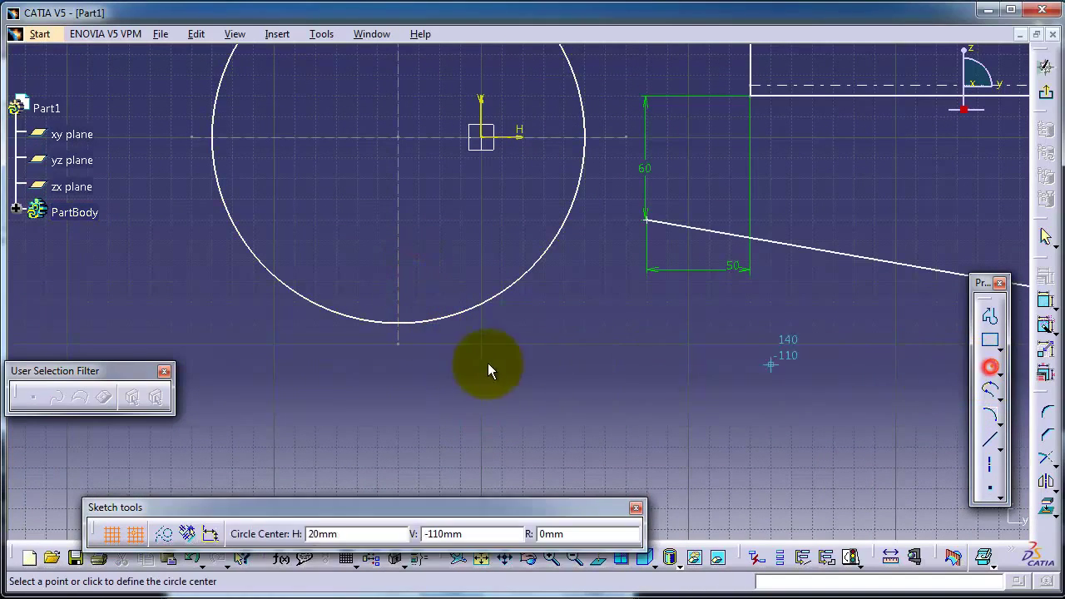
{"action": "left_click", "coordinate": [439, 385]}
{"action": "left_click", "coordinate": [381, 237]}
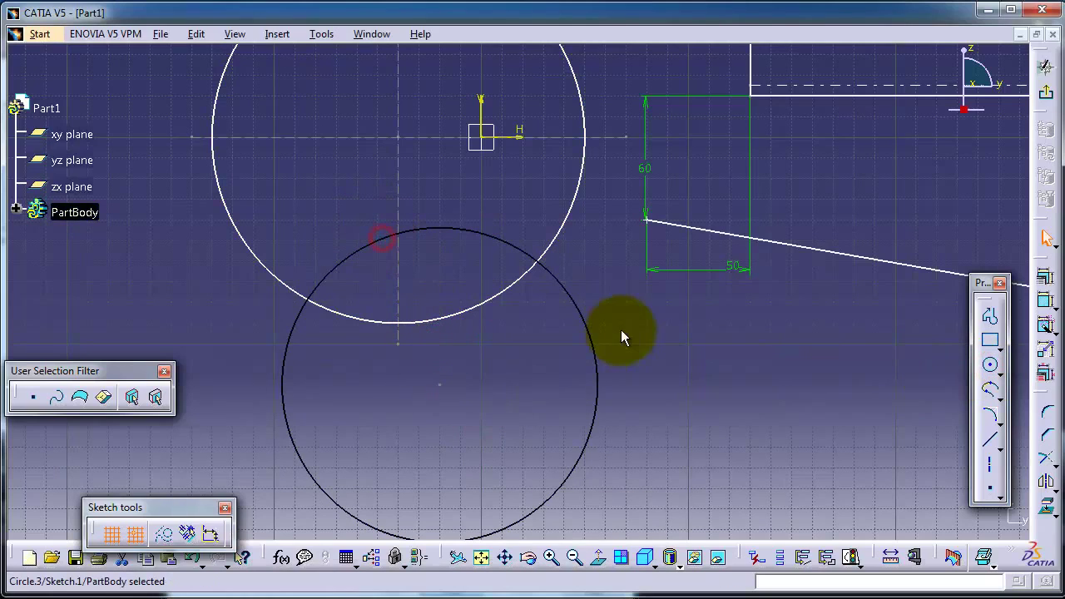
Step: Create intersection points where the new lower circle and the original circle cross
{"action": "left_click", "coordinate": [998, 498]}
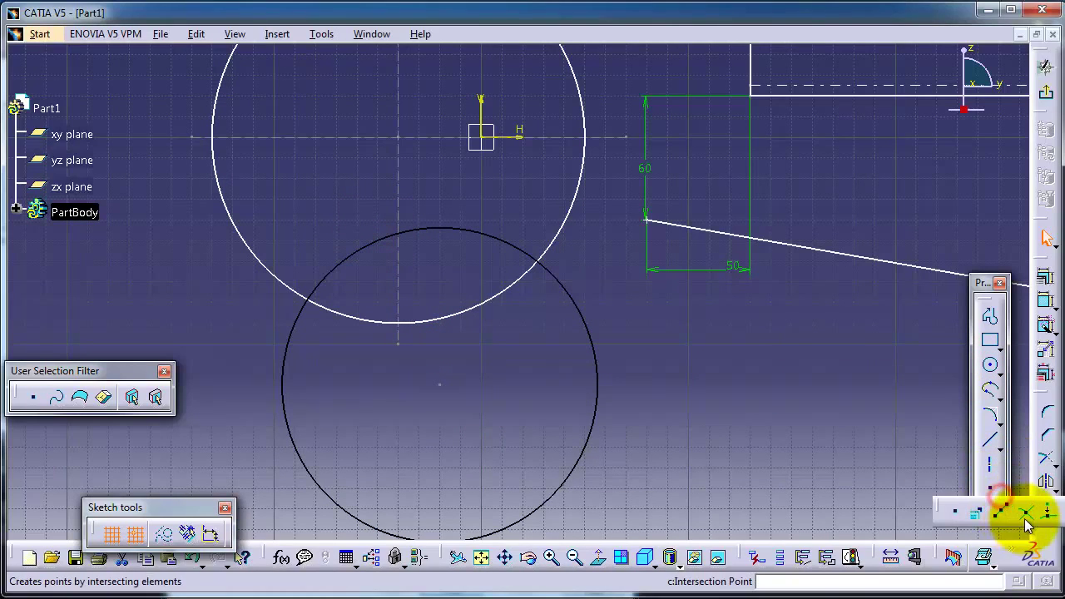
{"action": "left_click", "coordinate": [1024, 515]}
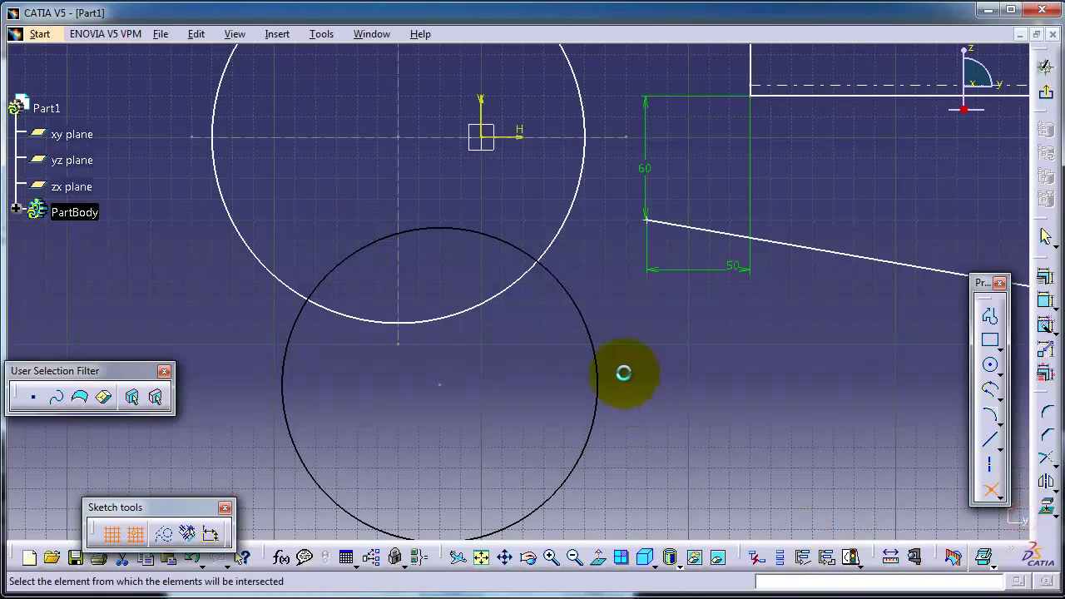
{"action": "left_click", "coordinate": [558, 281]}
{"action": "middle_click_drag", "start_coordinate": [570, 277], "coordinate": [563, 284]}
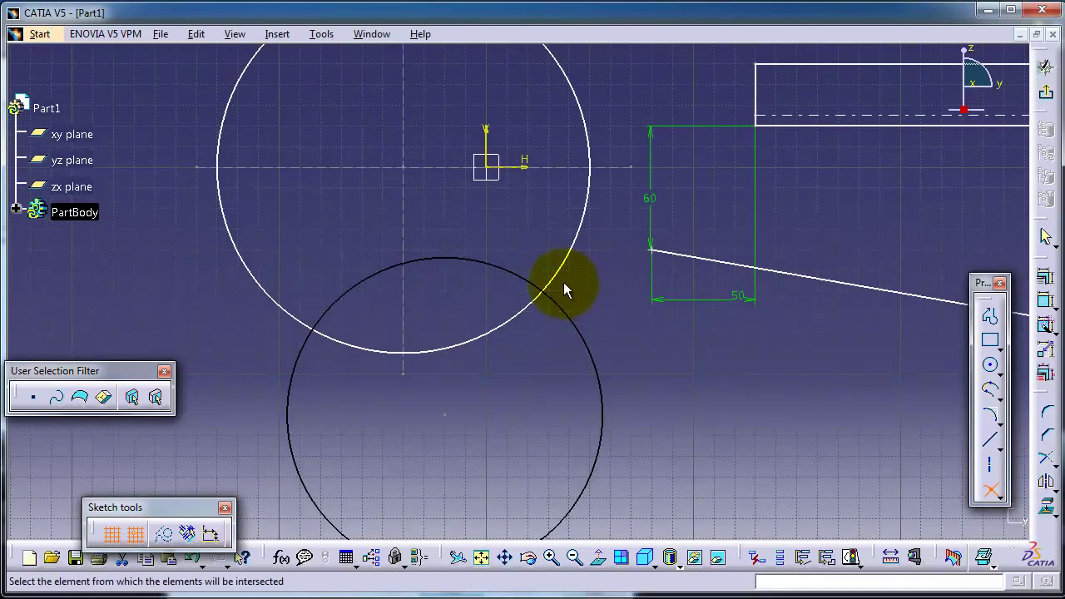
{"action": "left_click", "coordinate": [560, 276]}
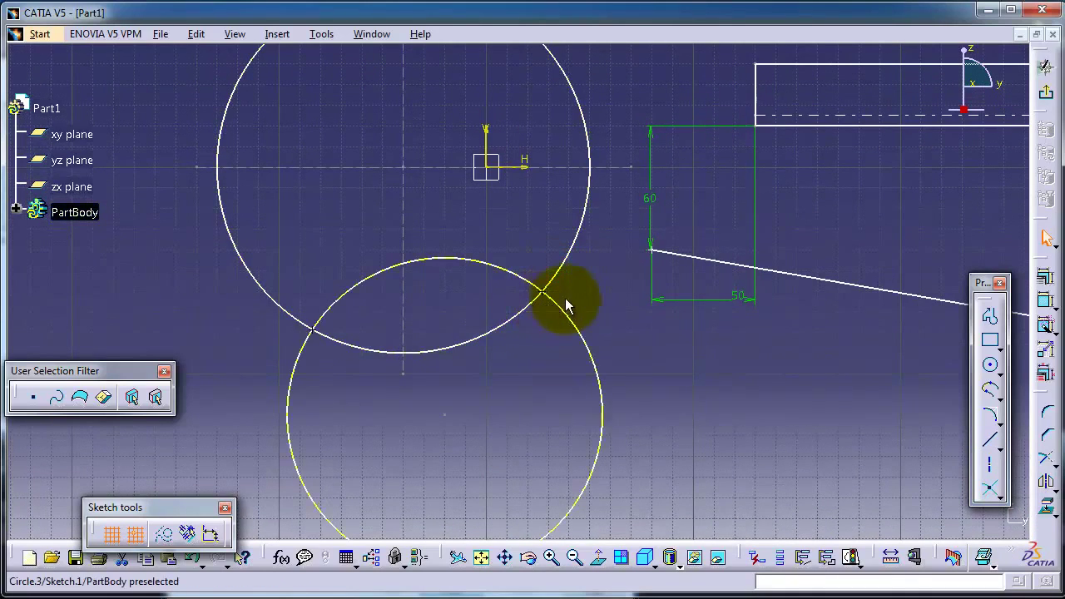
{"action": "mouse_move", "coordinate": [580, 311]}
{"action": "middle_mouse_down"}
{"action": "mouse_move", "coordinate": [596, 268]}
{"action": "mouse_move", "coordinate": [625, 286]}
{"action": "mouse_move", "coordinate": [612, 287]}
{"action": "mouse_move", "coordinate": [624, 280]}
{"action": "middle_mouse_up"}
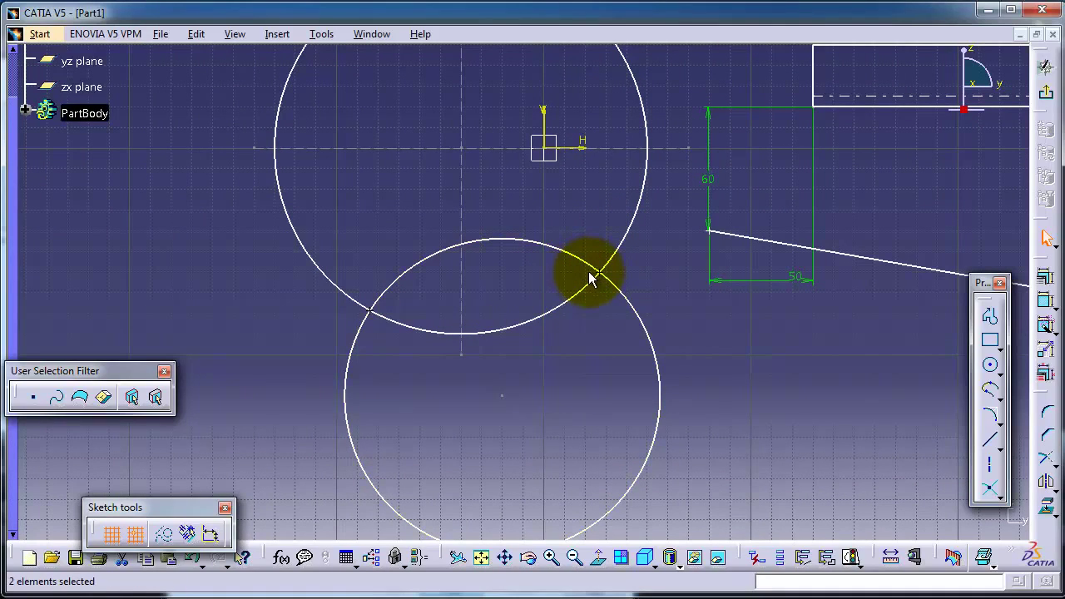
{"action": "scroll", "coordinate": [573, 283], "scroll_direction": "up", "scroll_amount": 1, "text": "ctrl"}
{"action": "mouse_move", "coordinate": [574, 276]}
{"action": "middle_mouse_down", "text": "ctrl"}
{"action": "mouse_move", "coordinate": [554, 183]}
{"action": "mouse_move", "coordinate": [564, 138]}
{"action": "mouse_move", "coordinate": [610, 181]}
{"action": "mouse_move", "coordinate": [615, 200]}
{"action": "middle_mouse_up", "text": "ctrl"}
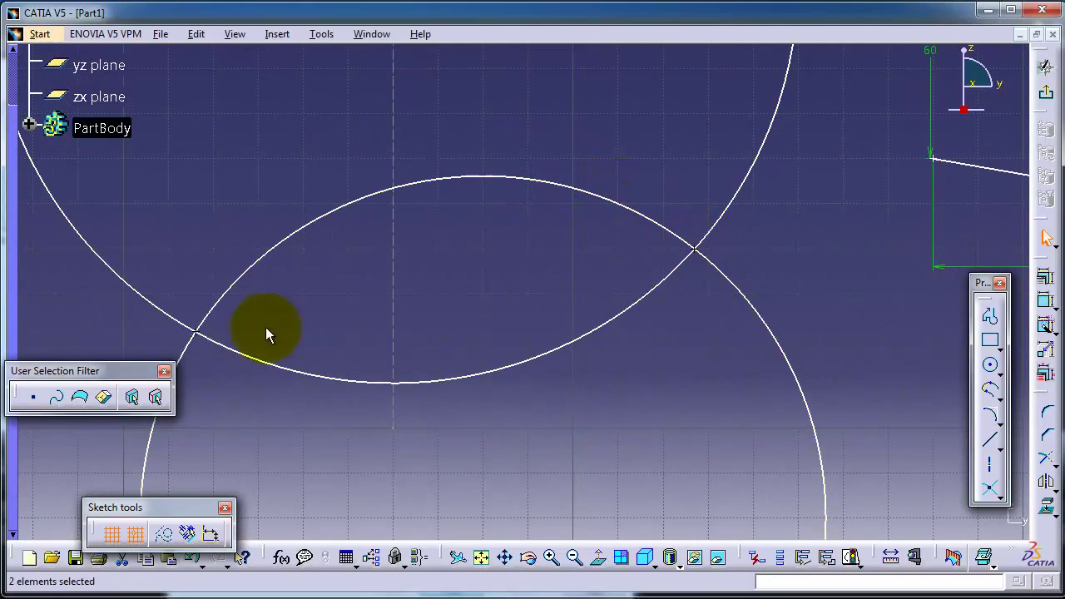
{"action": "mouse_move", "coordinate": [518, 442]}
{"action": "middle_mouse_down", "text": "ctrl"}
{"action": "mouse_move", "coordinate": [446, 183]}
{"action": "mouse_move", "coordinate": [445, 4]}
{"action": "middle_mouse_up", "text": "ctrl"}
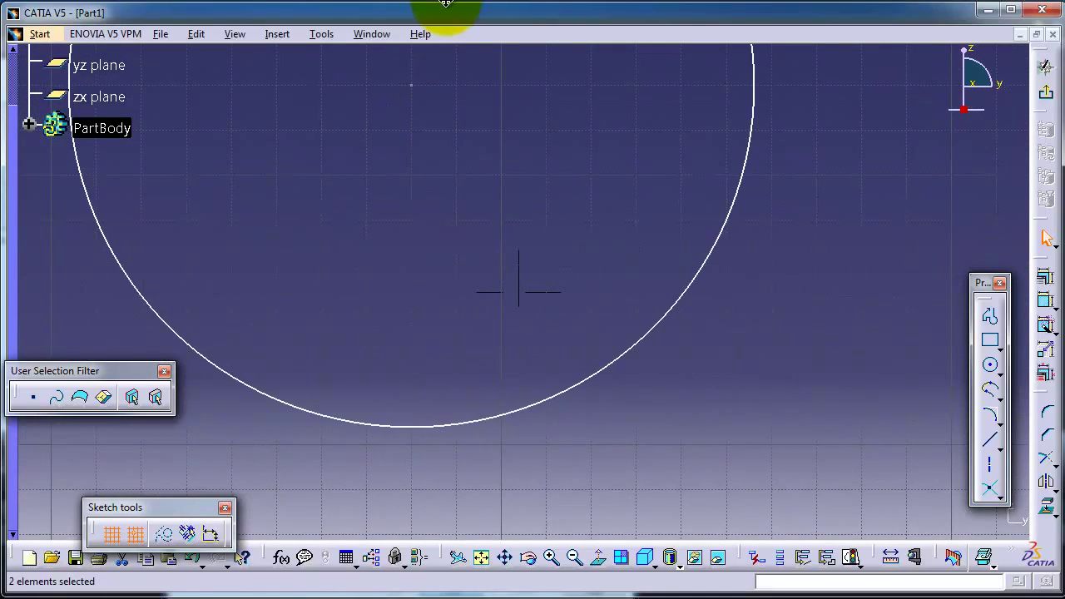